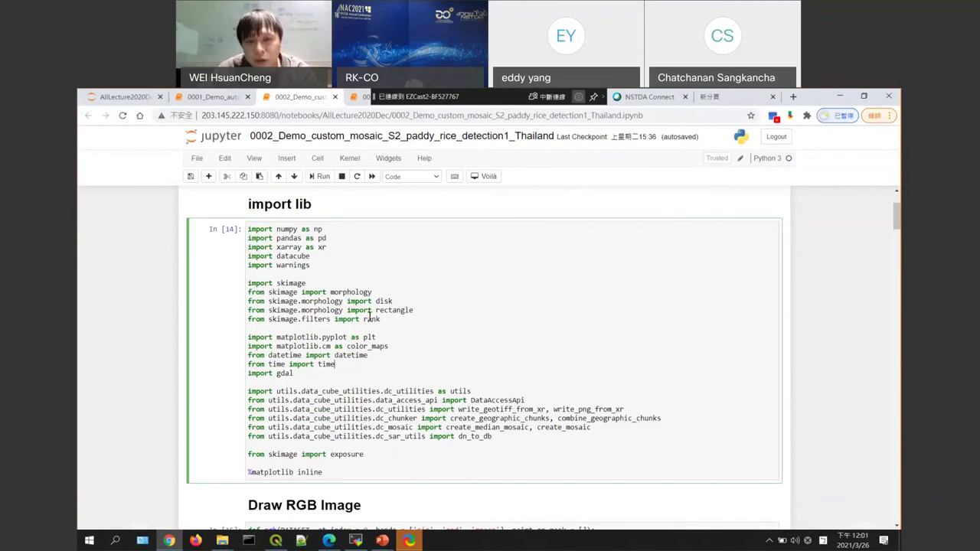
# - Review the library imports in the import lib cell, from xarray to the data cube utilities
pyautogui.moveTo(328, 247); pyautogui.dragTo(327, 247)
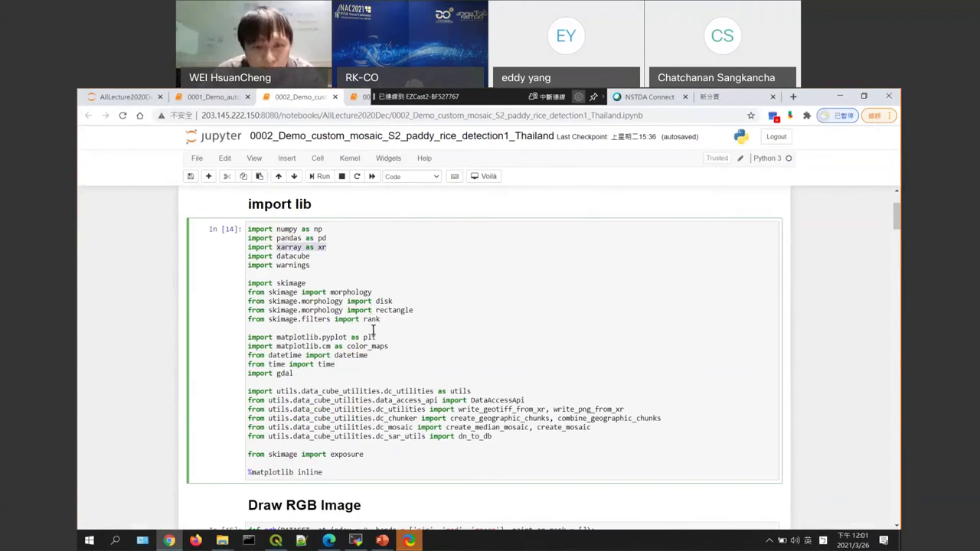
pyautogui.scroll(-1, 367, 345)
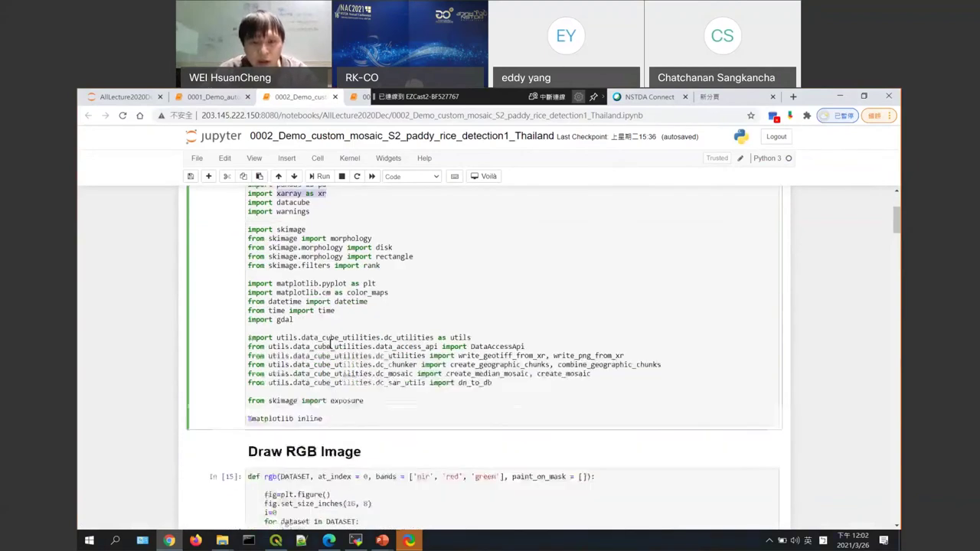
pyautogui.scroll(-1, 331, 346)
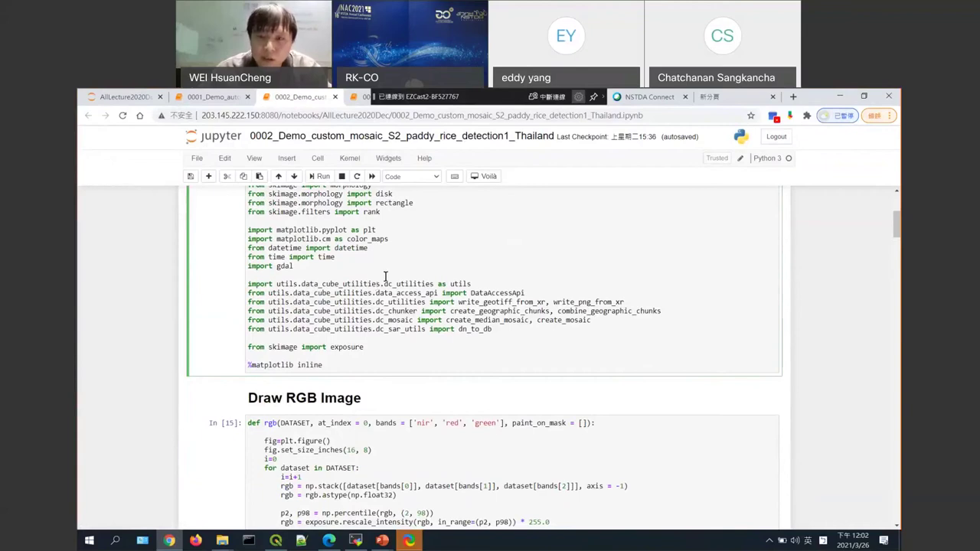
pyautogui.scroll(-1, 415, 273)
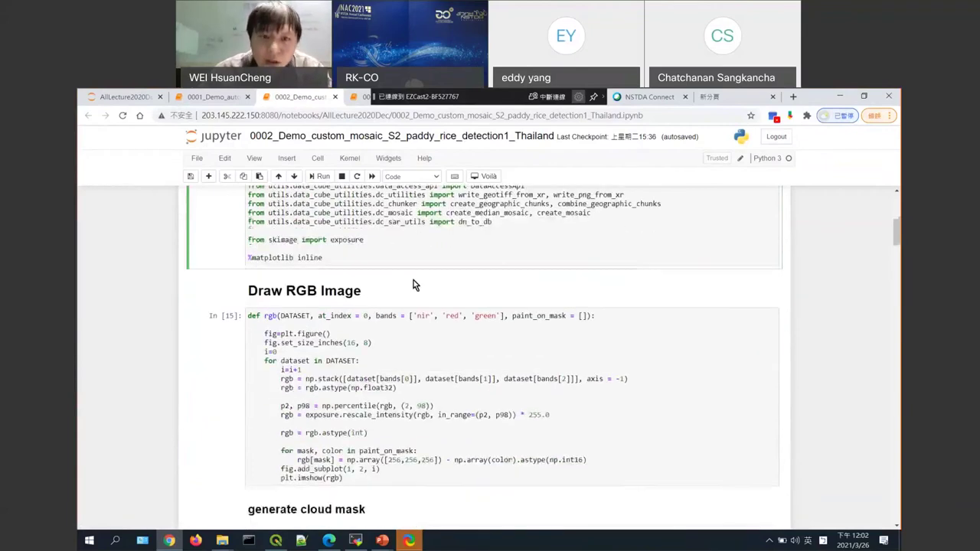
pyautogui.scroll(1, 400, 287)
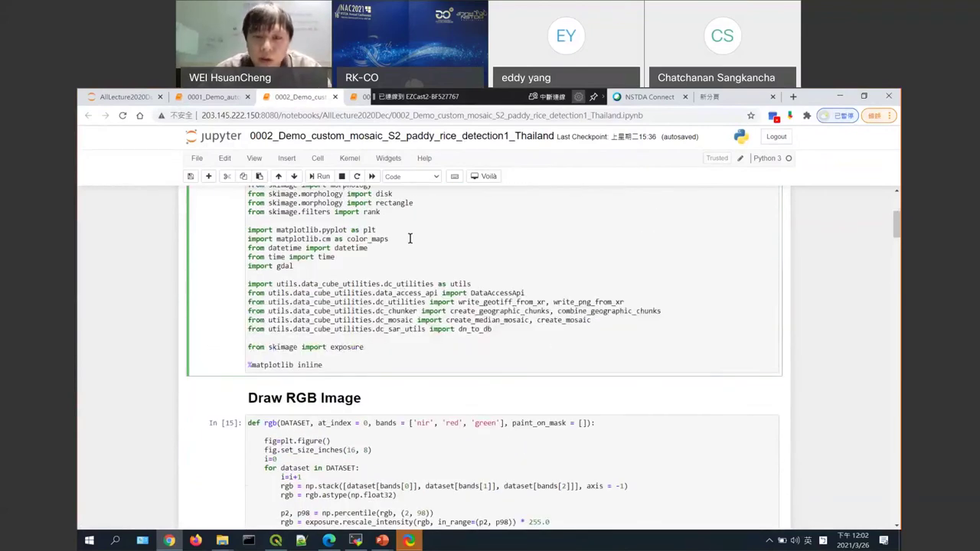
pyautogui.scroll(-2, 441, 280)
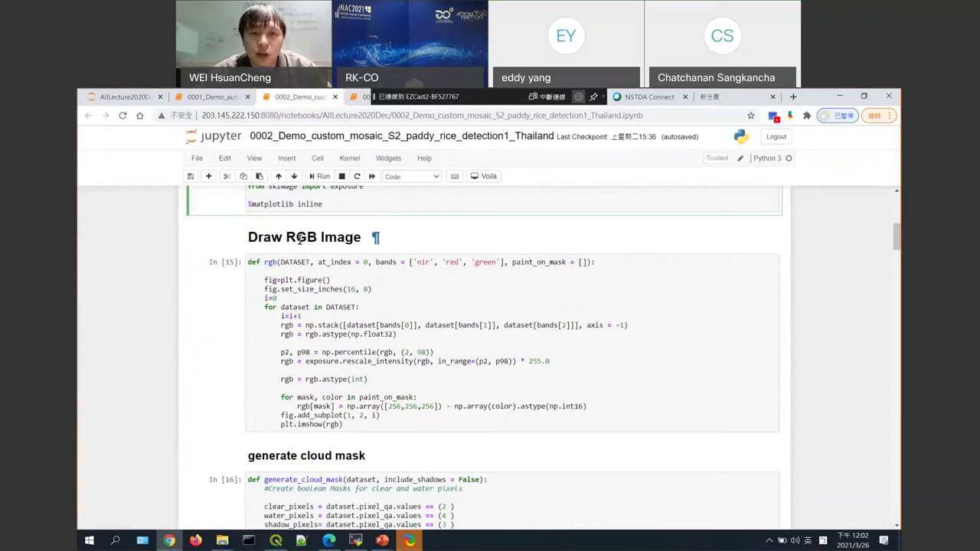
# - Examine the helper functions for drawing RGB images, generating the cloud mask and building the most recent pixel mosaic
pyautogui.moveTo(508, 406); pyautogui.dragTo(354, 291)
pyautogui.scroll(-2, 345, 306)
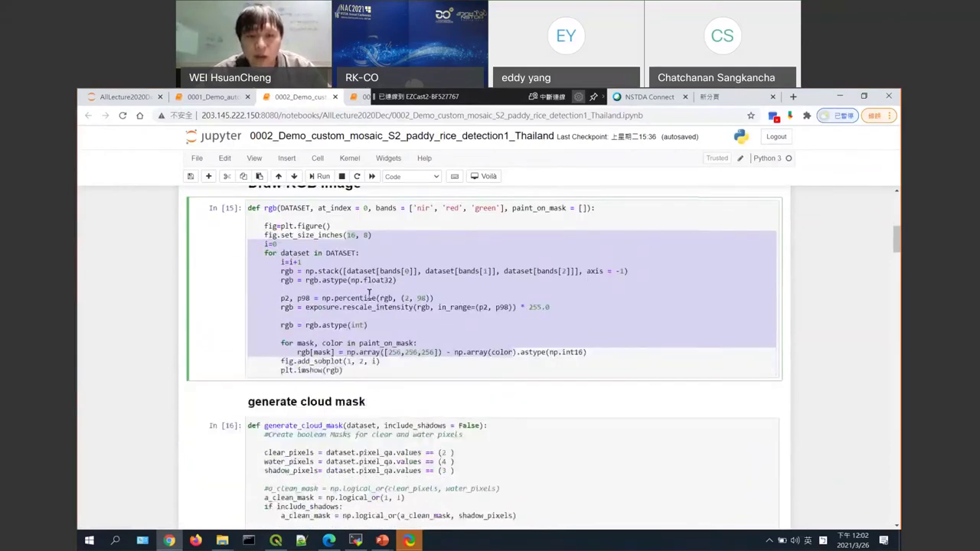
pyautogui.click(339, 335)
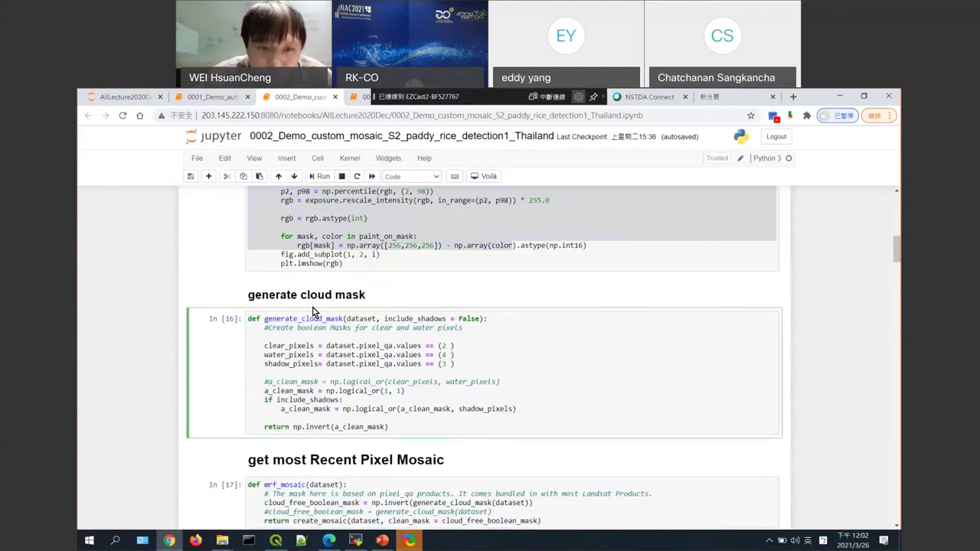
pyautogui.moveTo(344, 399); pyautogui.dragTo(324, 330)
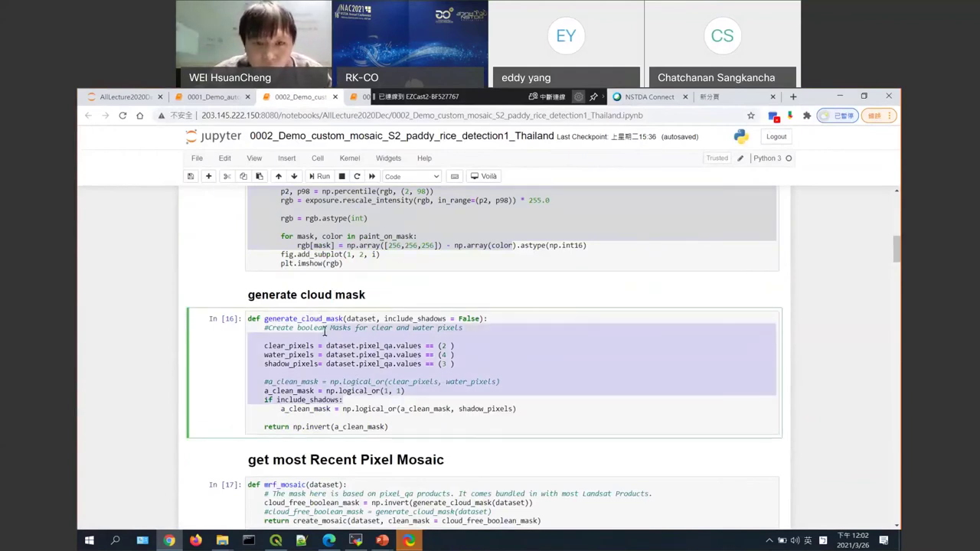
pyautogui.scroll(-3, 343, 333)
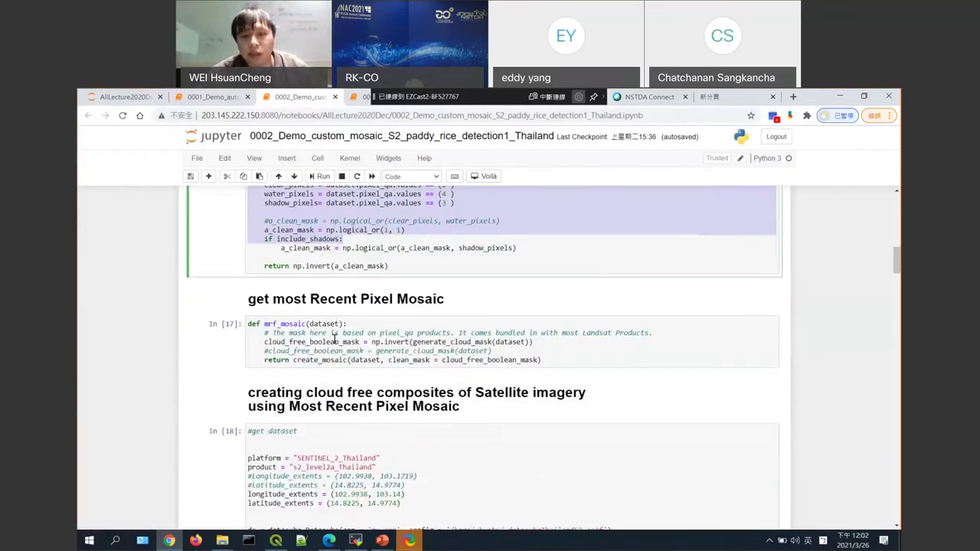
pyautogui.moveTo(481, 351); pyautogui.dragTo(409, 330)
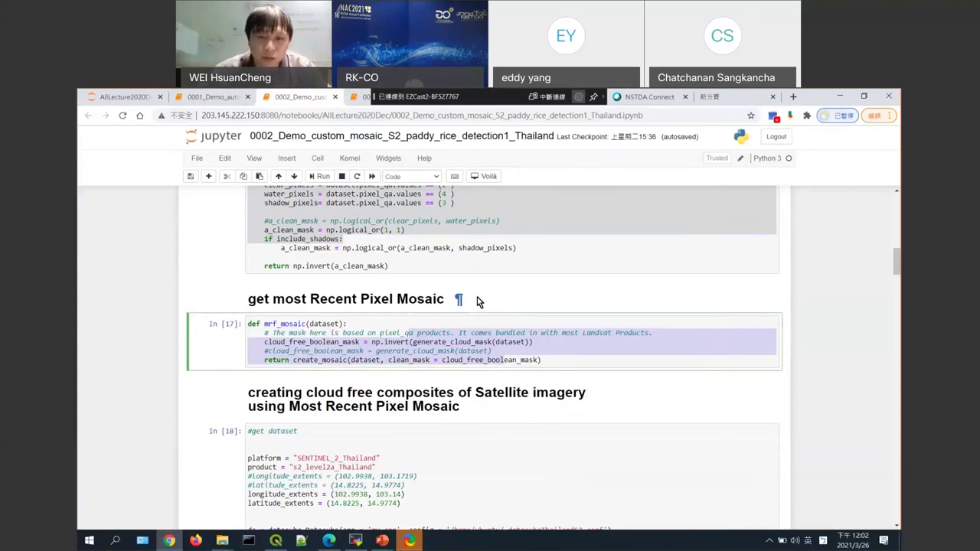
pyautogui.scroll(-3, 476, 301)
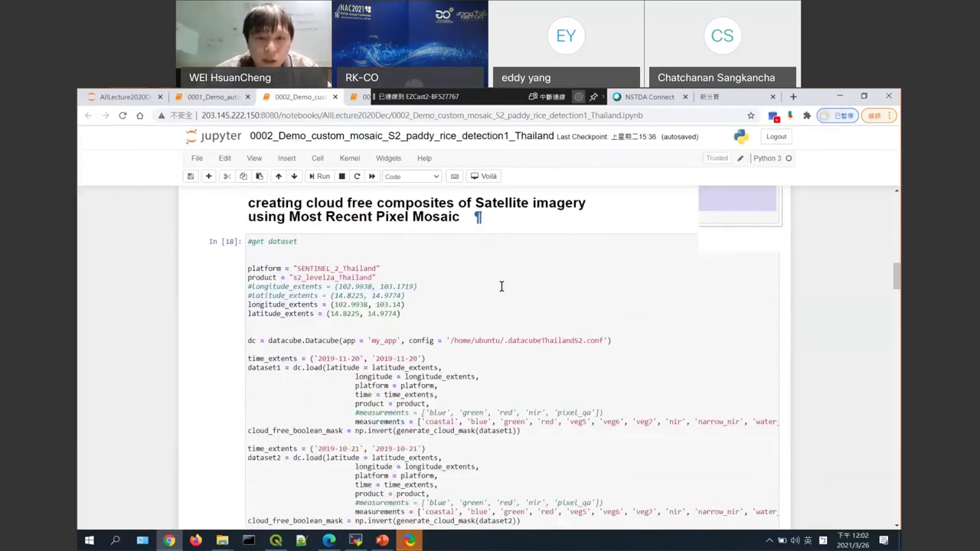
# - Examine the platform, product, longitude and latitude extents and the two dc.load blocks in the get dataset cell
pyautogui.click(477, 294)
pyautogui.moveTo(376, 252); pyautogui.dragTo(351, 248)
pyautogui.scroll(-1, 388, 247)
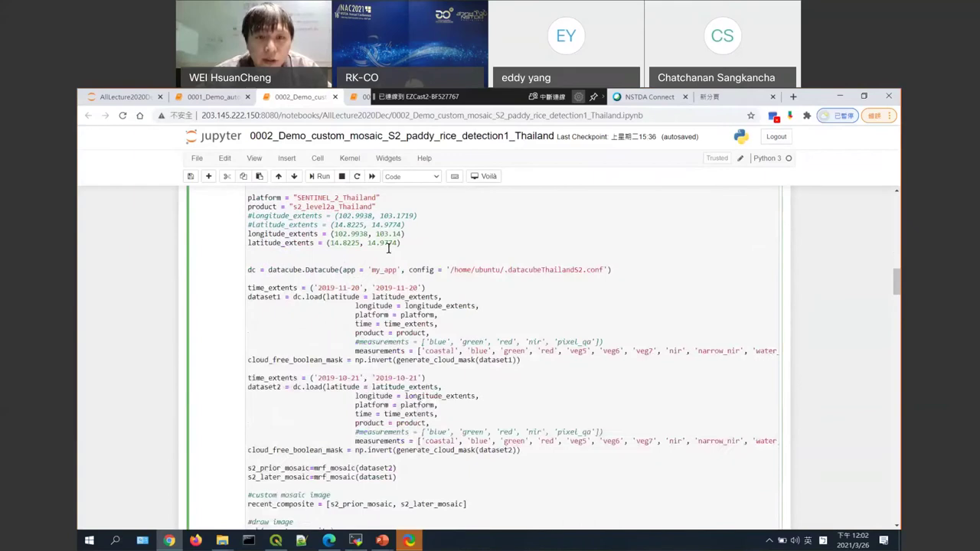
pyautogui.scroll(-1, 388, 247)
pyautogui.moveTo(410, 236); pyautogui.dragTo(249, 226)
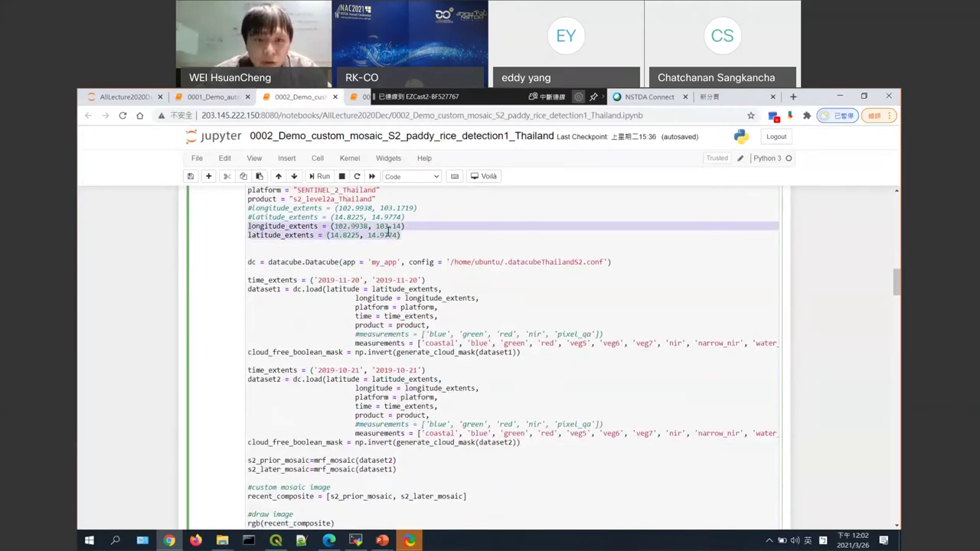
pyautogui.scroll(-1, 389, 230)
pyautogui.moveTo(261, 226); pyautogui.dragTo(298, 226)
pyautogui.moveTo(364, 235); pyautogui.dragTo(544, 280)
pyautogui.moveTo(248, 317); pyautogui.dragTo(532, 383)
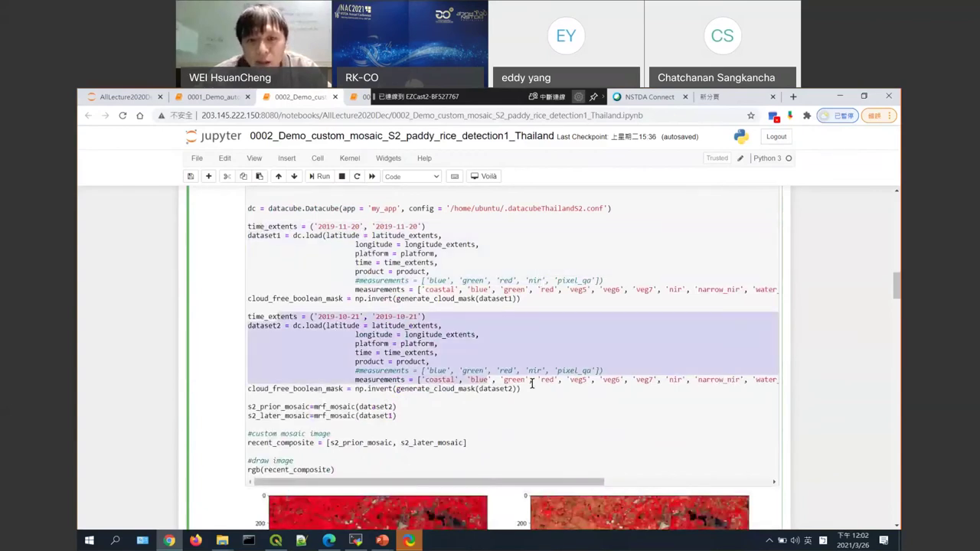
# - Compare the time_extents dates used to load dataset1 and dataset2
pyautogui.click(353, 245)
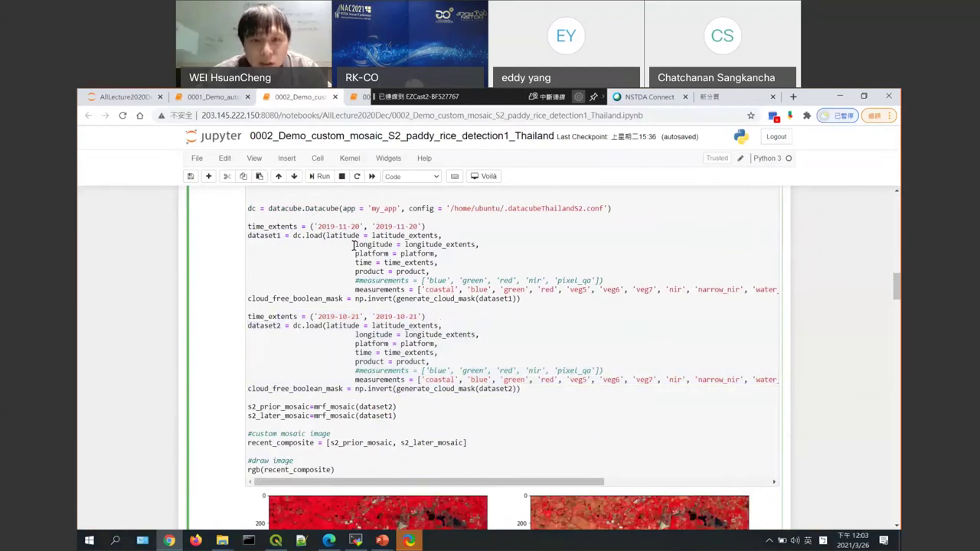
pyautogui.scroll(-1, 341, 237)
pyautogui.scroll(1, 341, 237)
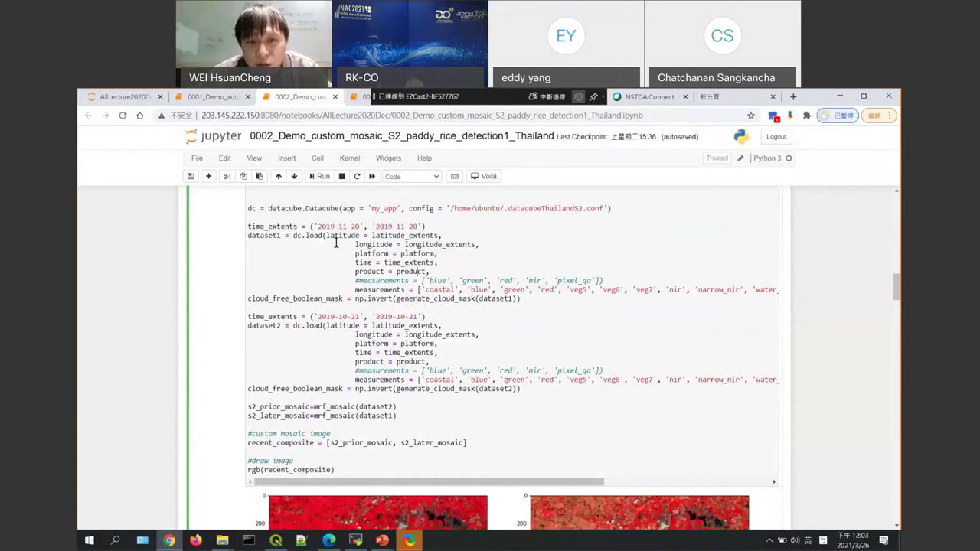
pyautogui.tripleClick(365, 229)
pyautogui.scroll(-1, 361, 278)
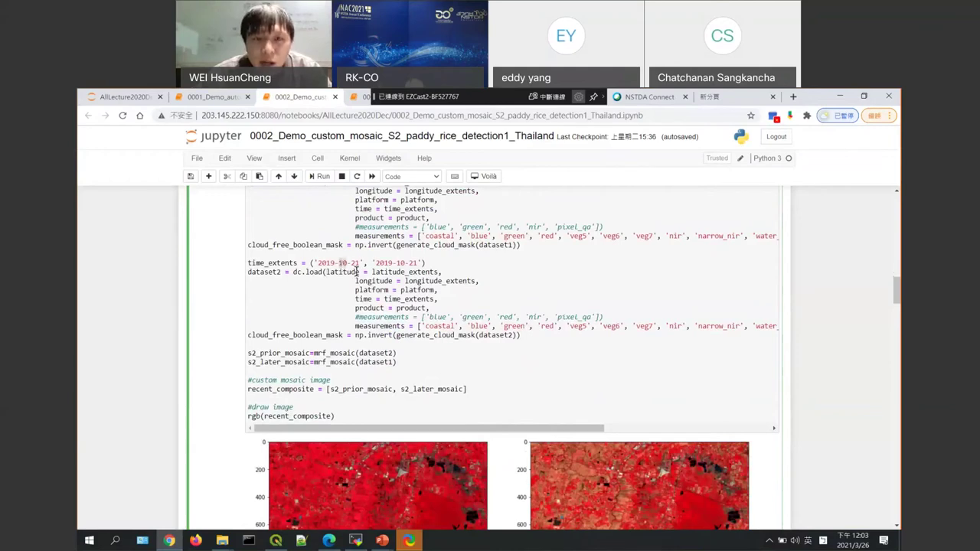
pyautogui.doubleClick(349, 263)
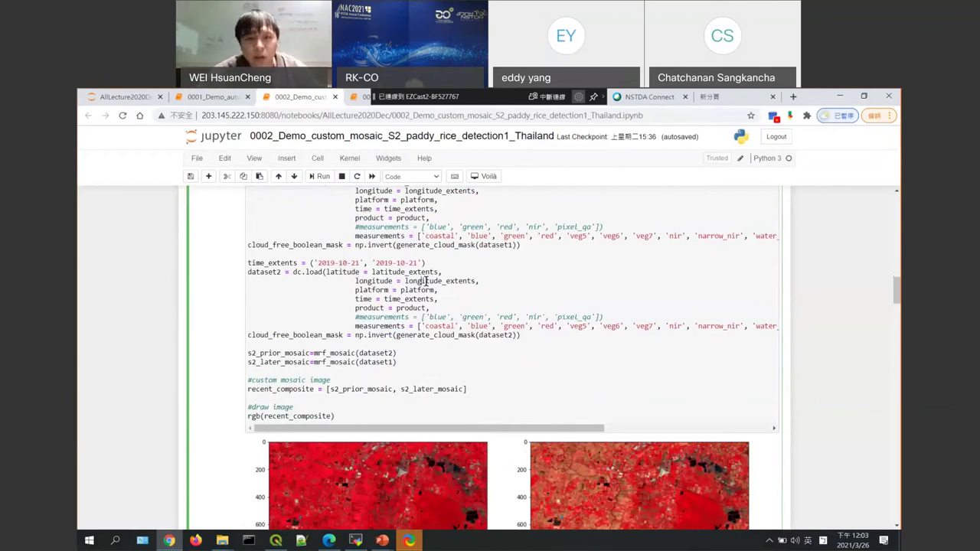
# - Compare the prior and later mosaic images drawn below the recent_composite code
pyautogui.scroll(3, 427, 275)
pyautogui.scroll(-5, 400, 263)
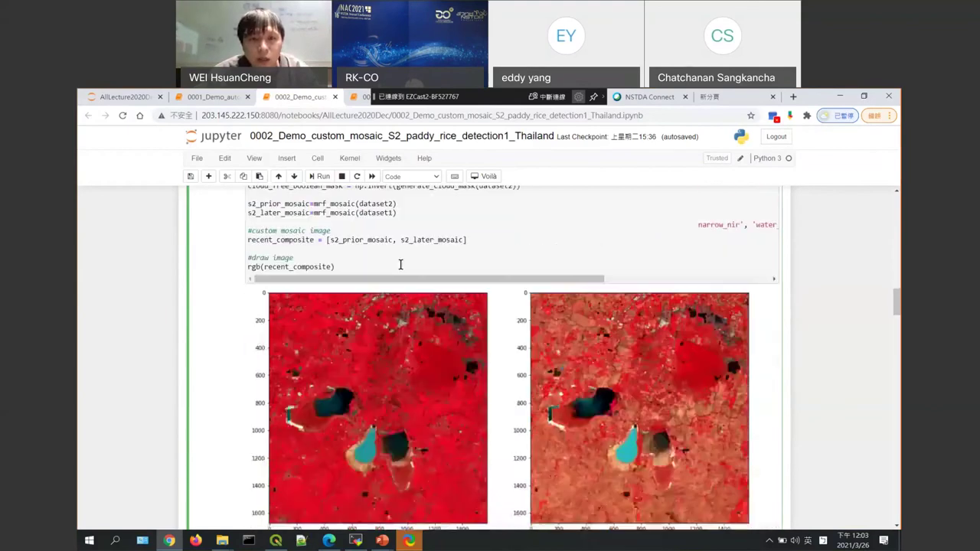
pyautogui.scroll(3, 395, 245)
pyautogui.scroll(-5, 390, 238)
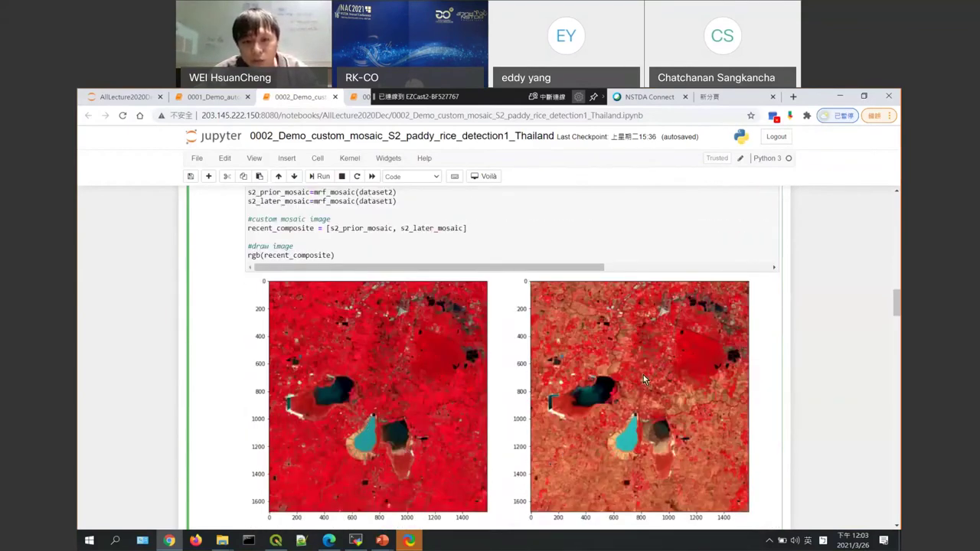
pyautogui.scroll(-2, 612, 367)
pyautogui.scroll(2, 460, 378)
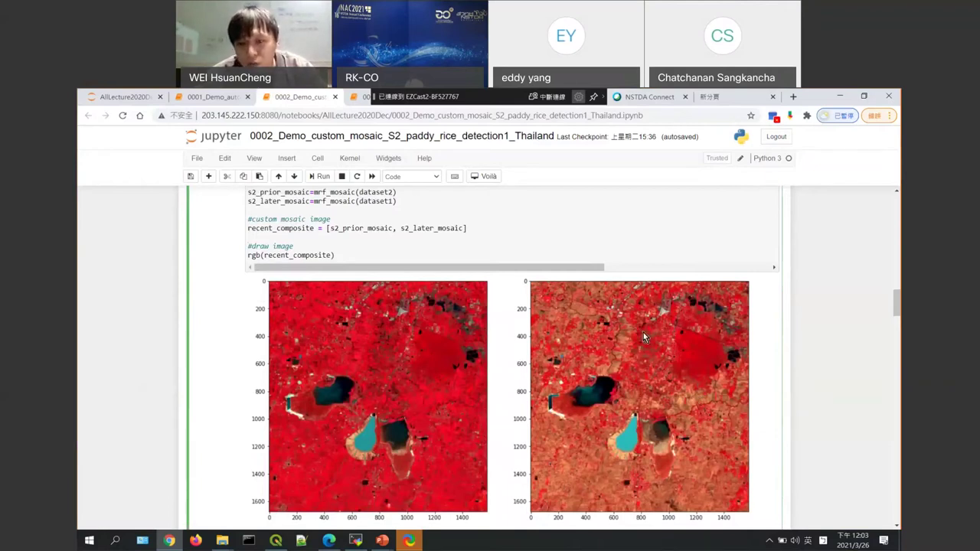
pyautogui.scroll(-1, 638, 331)
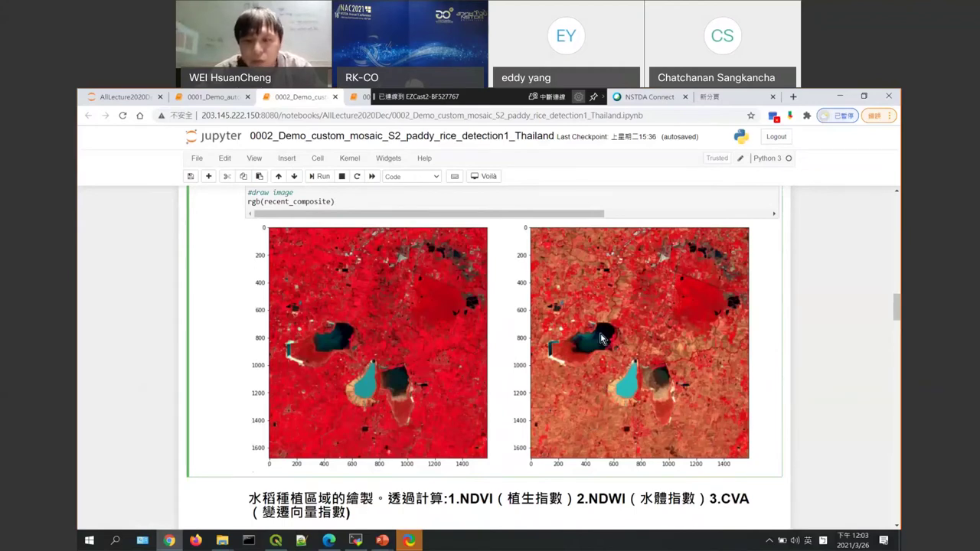
pyautogui.scroll(-3, 591, 332)
pyautogui.scroll(-3, 558, 297)
pyautogui.scroll(6, 432, 294)
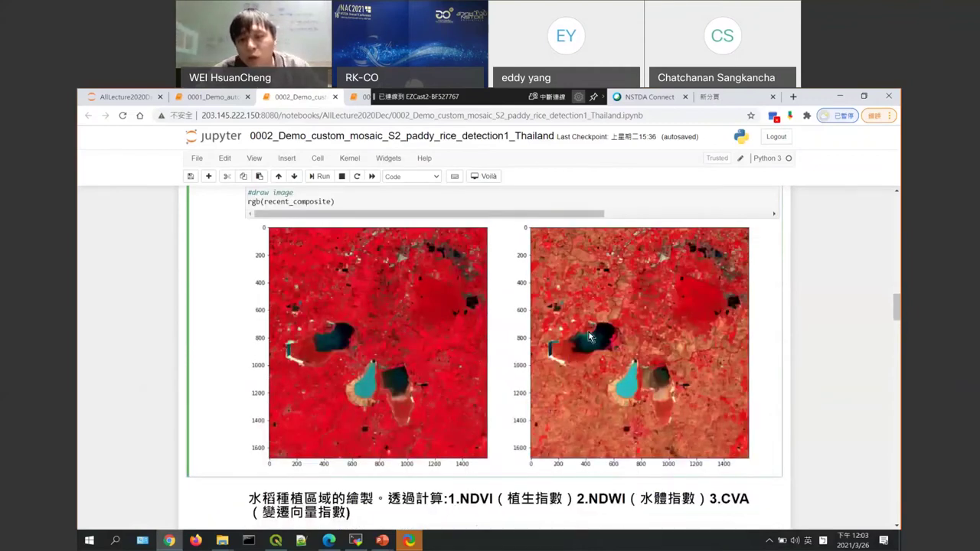
pyautogui.scroll(-1, 531, 394)
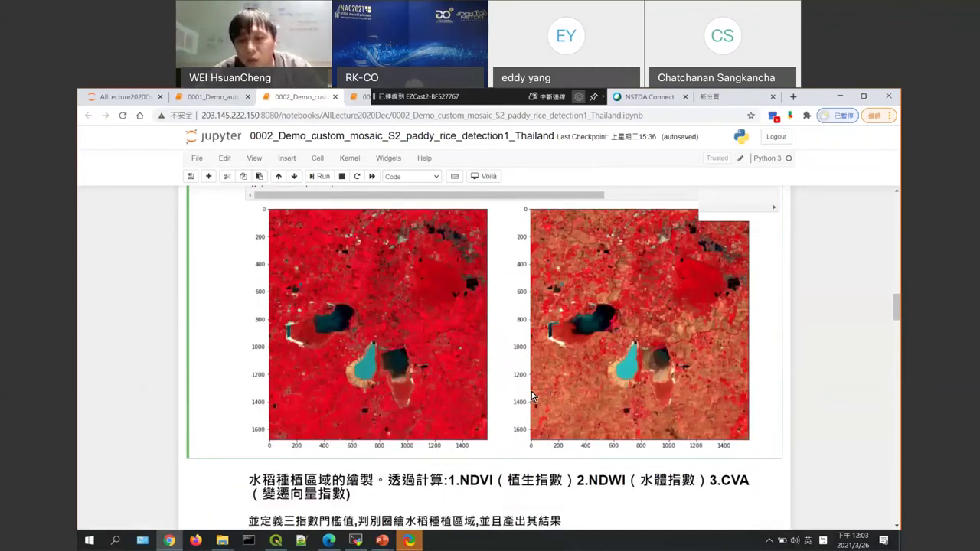
# - Read the paddy rice planting area mapping section, examining the s2_cva_length and s2_cva_angle formulas
pyautogui.scroll(-2, 532, 391)
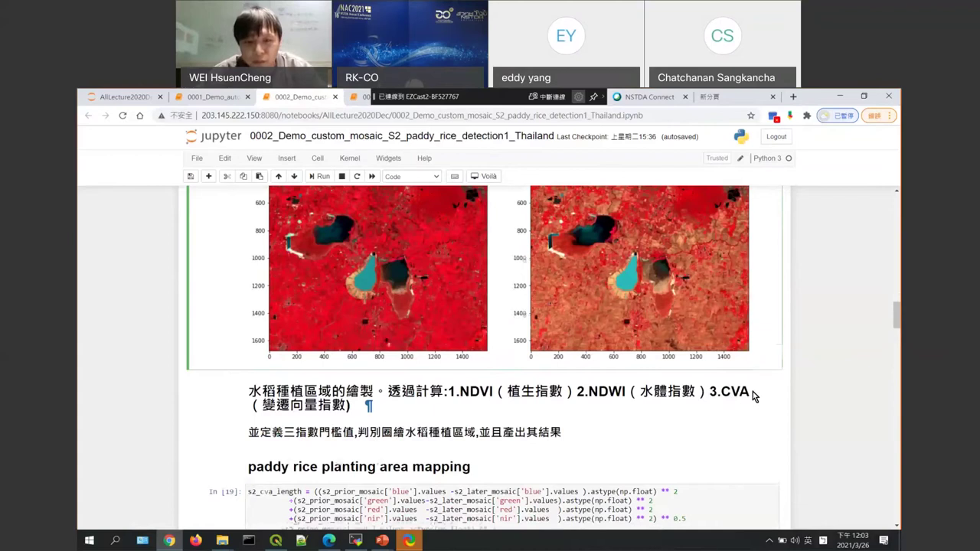
pyautogui.scroll(-5, 722, 376)
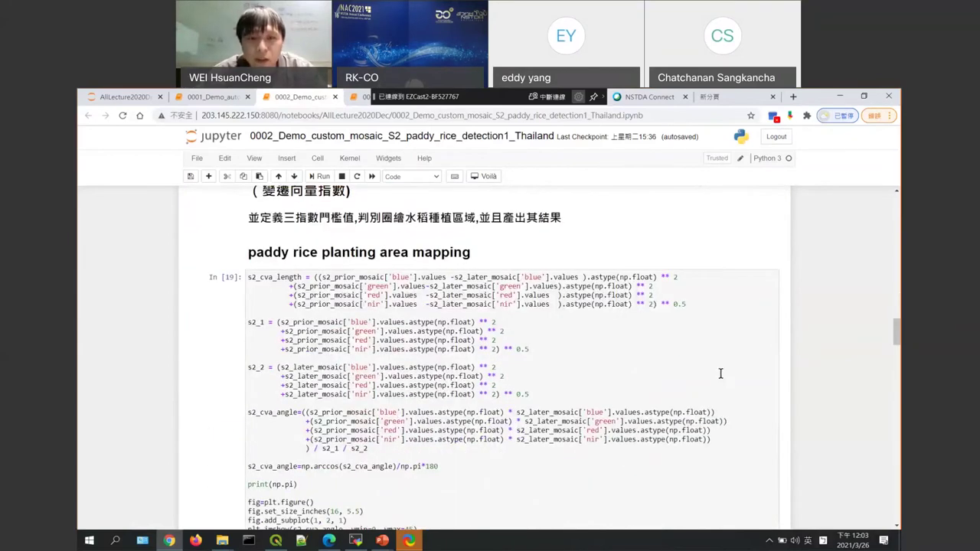
pyautogui.scroll(-1, 720, 373)
pyautogui.click(481, 300)
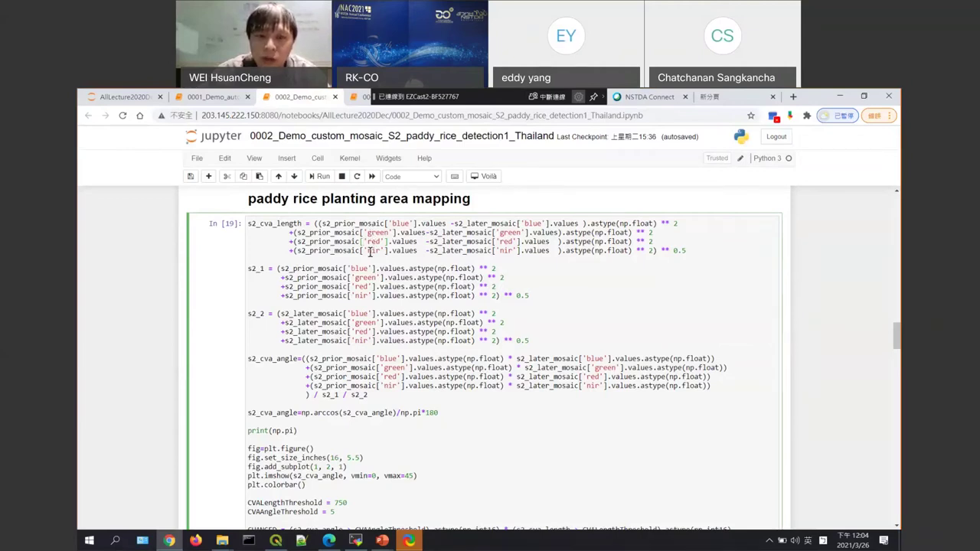
pyautogui.scroll(-1, 420, 283)
pyautogui.scroll(1, 294, 253)
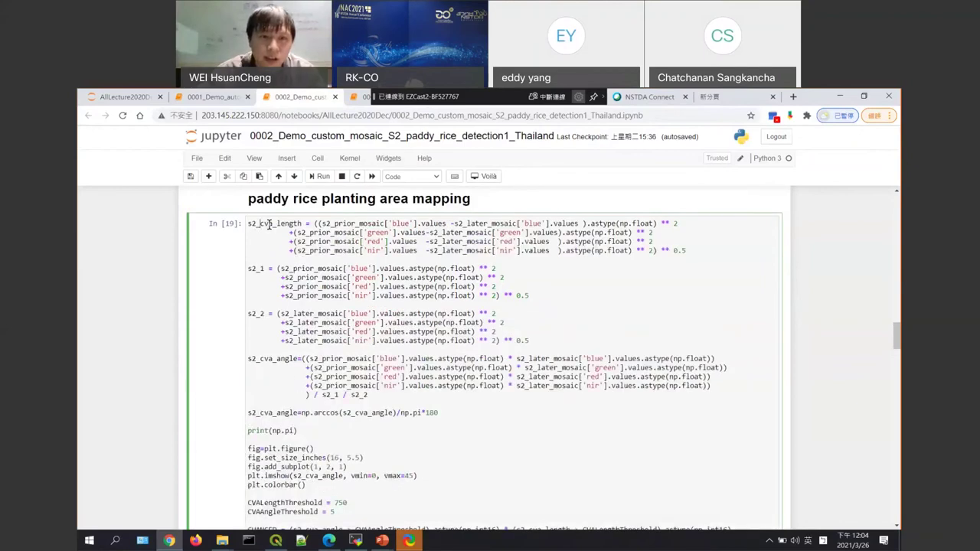
pyautogui.moveTo(248, 223); pyautogui.dragTo(299, 232)
pyautogui.click(436, 248)
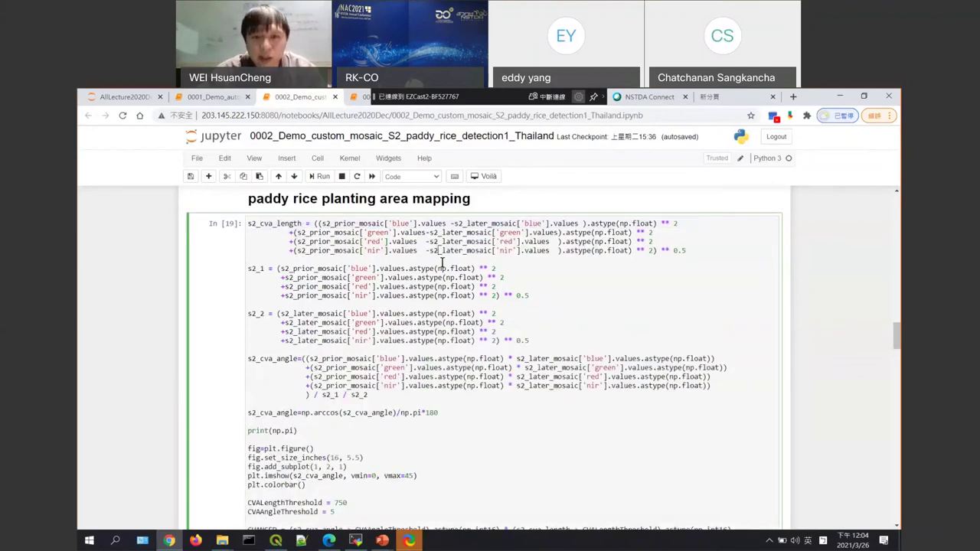
pyautogui.scroll(-1, 448, 267)
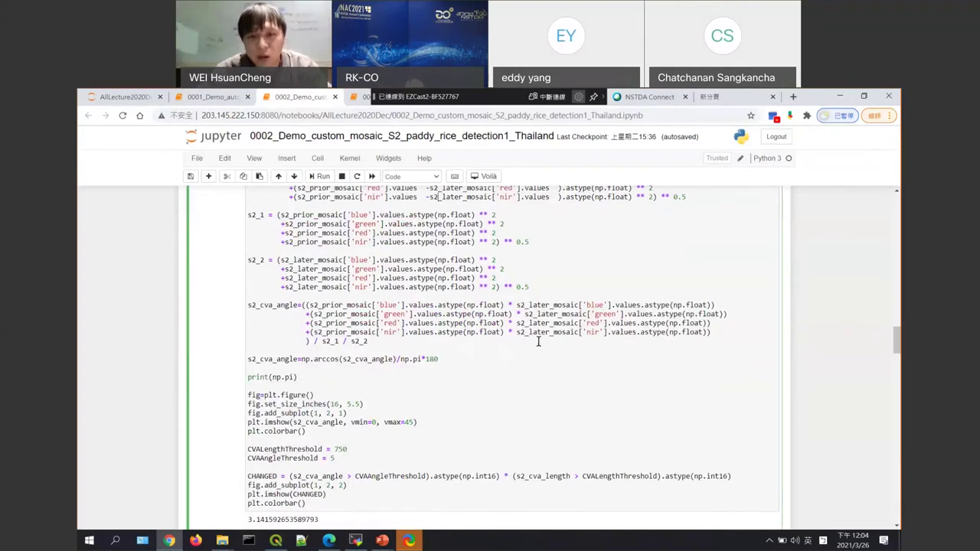
pyautogui.moveTo(540, 341); pyautogui.dragTo(359, 296)
pyautogui.moveTo(358, 249); pyautogui.dragTo(280, 215)
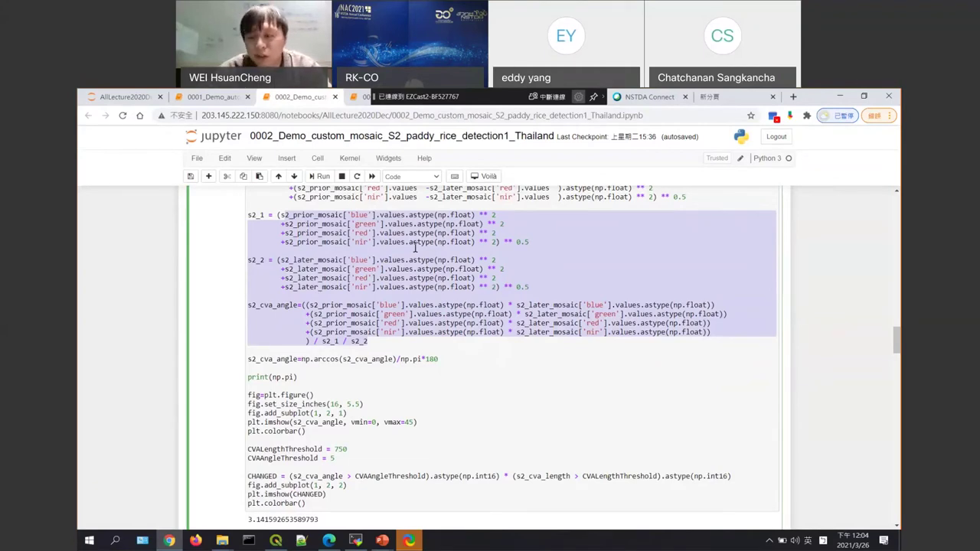
pyautogui.click(506, 345)
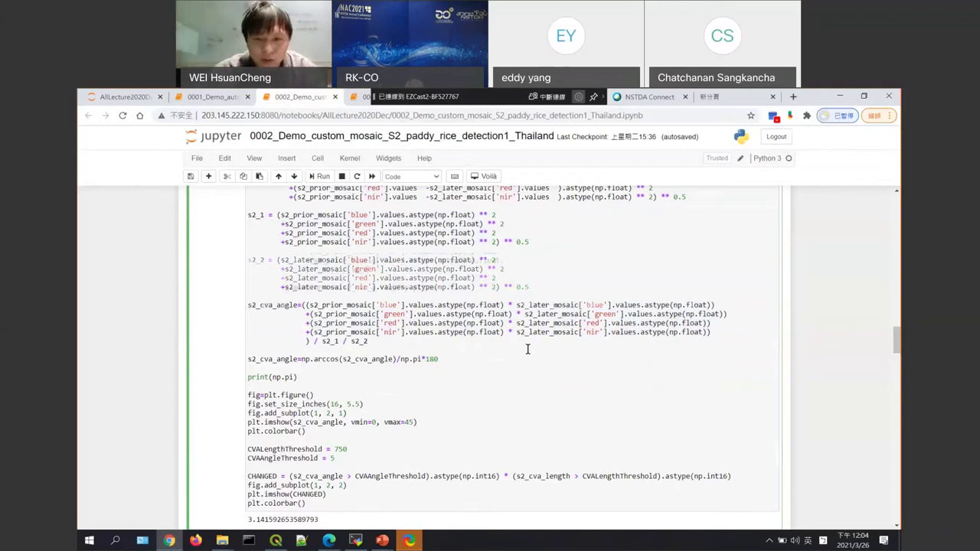
# - Examine the CVA angle map and the thresholded CHANGED map in the cell's output
pyautogui.scroll(-3, 513, 336)
pyautogui.scroll(-2, 521, 320)
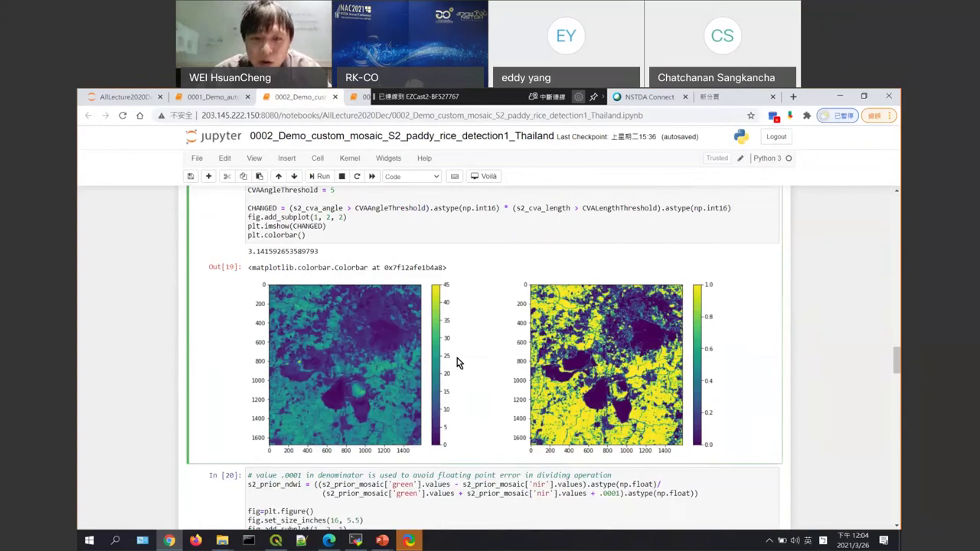
pyautogui.scroll(-1, 413, 306)
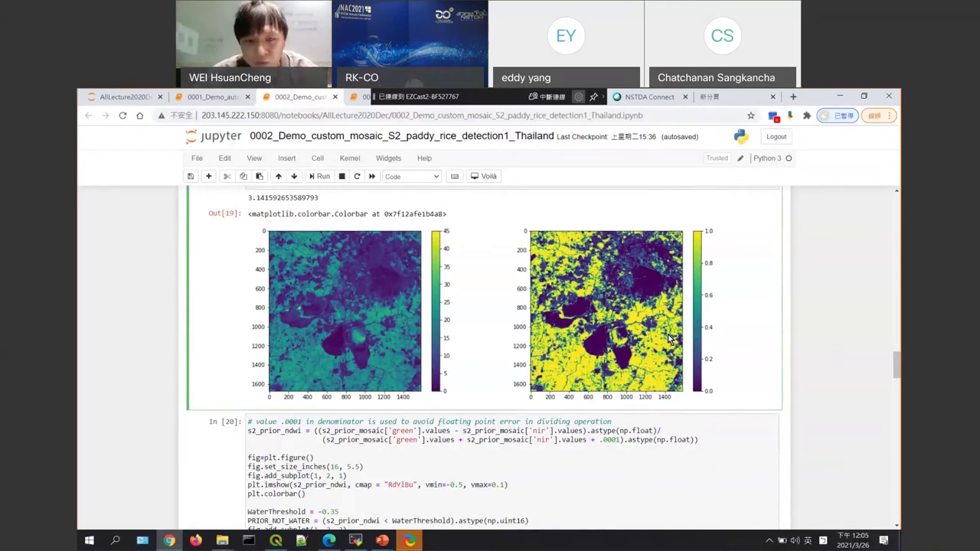
# - Look over the s2_prior_ndwi code, and recheck the time_extents dates behind the prior and later mosaics in the data-loading cell
pyautogui.scroll(-1, 639, 309)
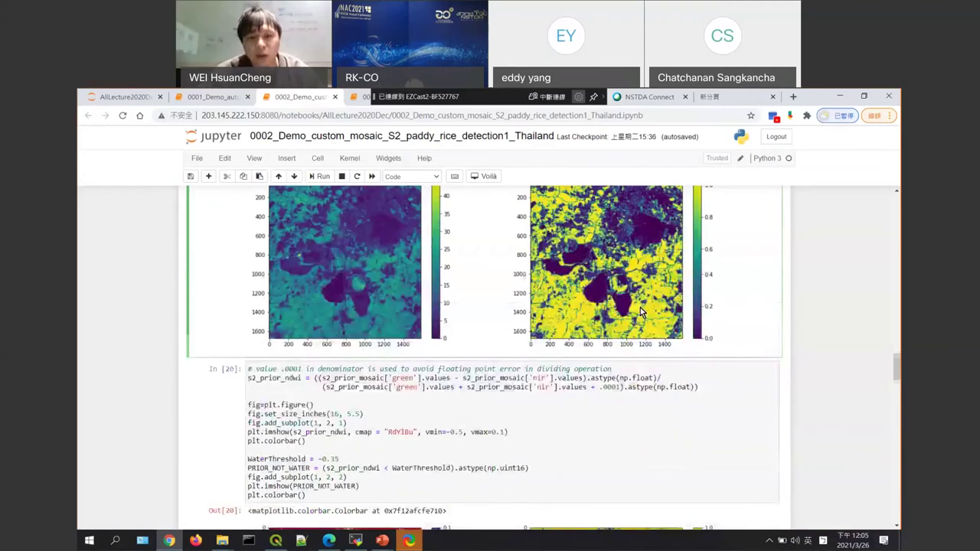
pyautogui.scroll(-3, 639, 307)
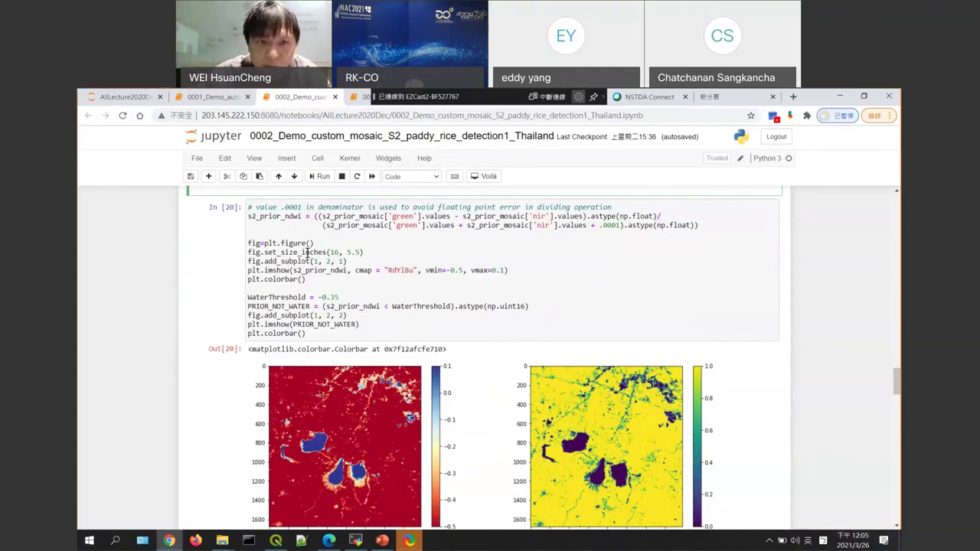
pyautogui.scroll(1, 322, 256)
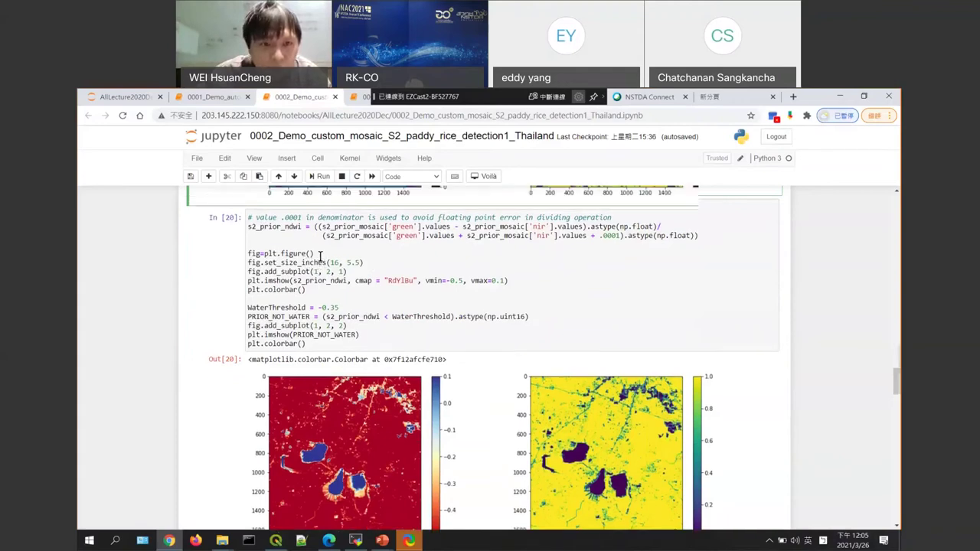
pyautogui.scroll(3, 320, 255)
pyautogui.scroll(3, 321, 258)
pyautogui.scroll(5, 321, 253)
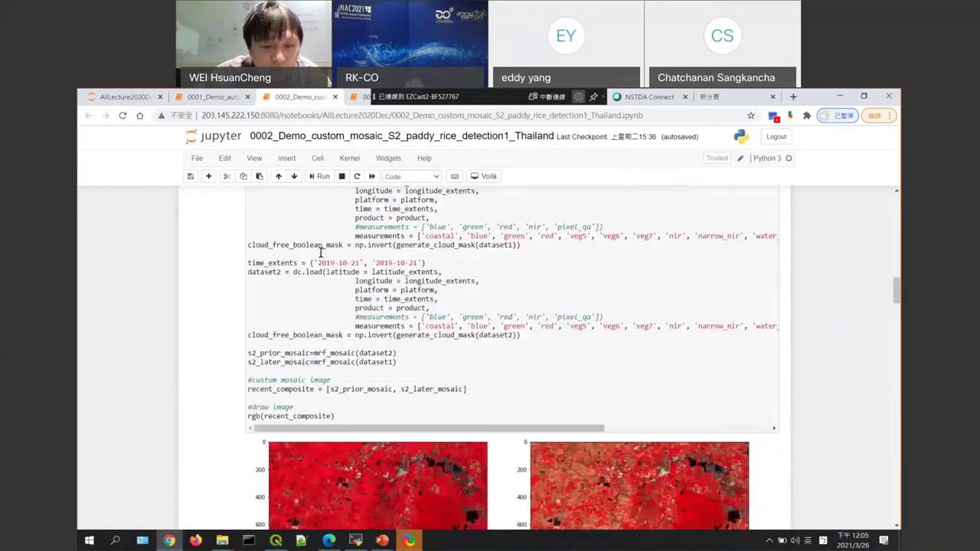
pyautogui.scroll(1, 323, 253)
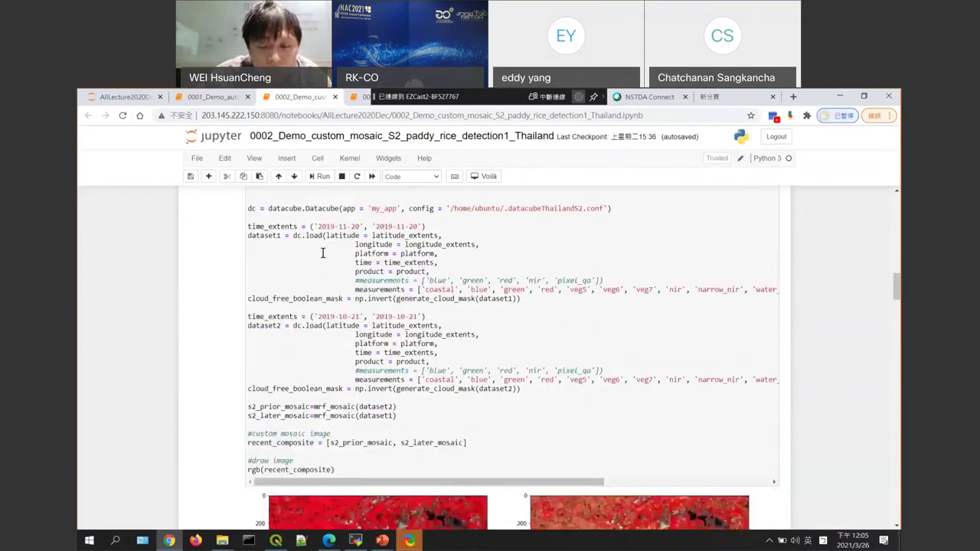
# - Examine the prior NDWI formula, its WaterThreshold and the resulting NDWI and PRIOR_NOT_WATER maps
pyautogui.scroll(-3, 323, 253)
pyautogui.scroll(-8, 326, 253)
pyautogui.scroll(-5, 326, 254)
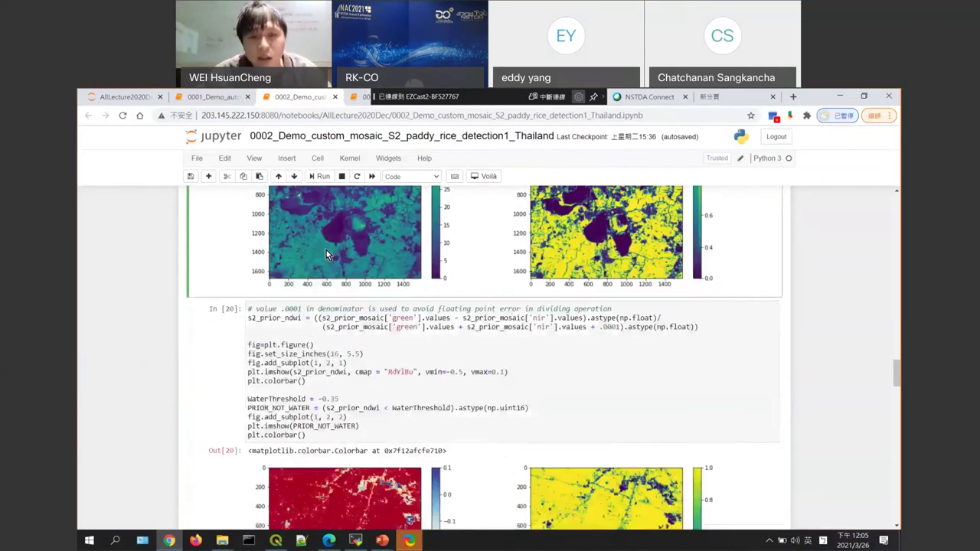
pyautogui.scroll(-1, 343, 264)
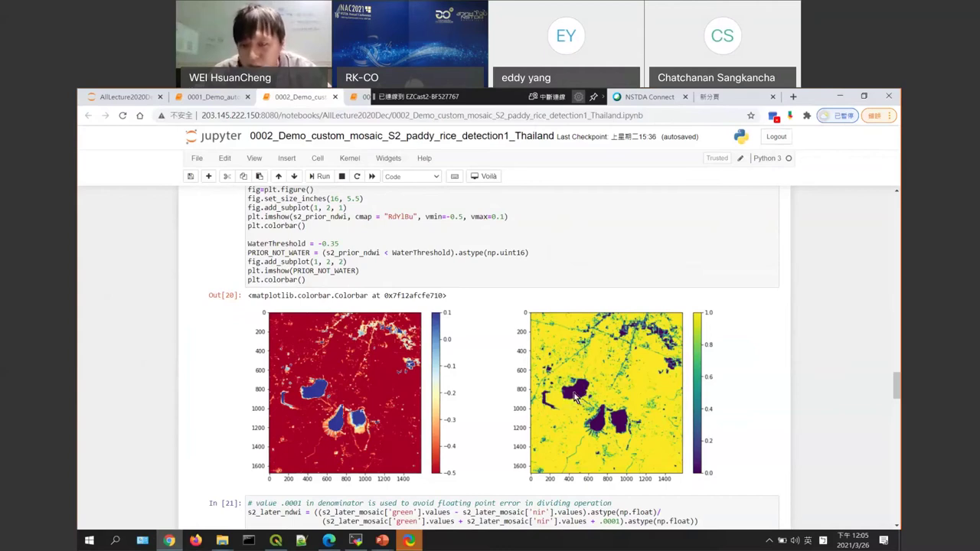
pyautogui.scroll(-1, 573, 395)
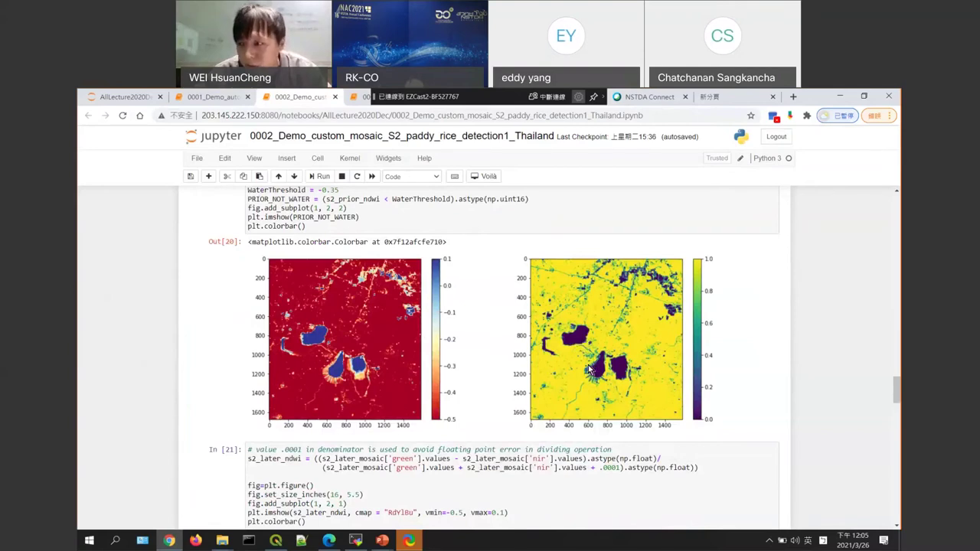
pyautogui.scroll(-1, 609, 370)
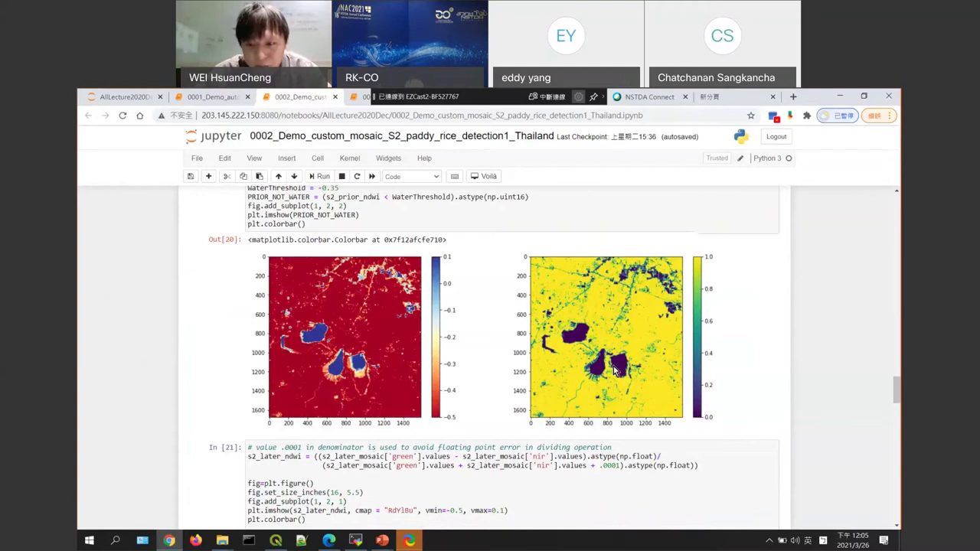
# - Examine the s2_later_ndwi formula, its WaterThreshold and the LATER_WATER map in the cell's output
pyautogui.scroll(-2, 616, 363)
pyautogui.scroll(-1, 618, 316)
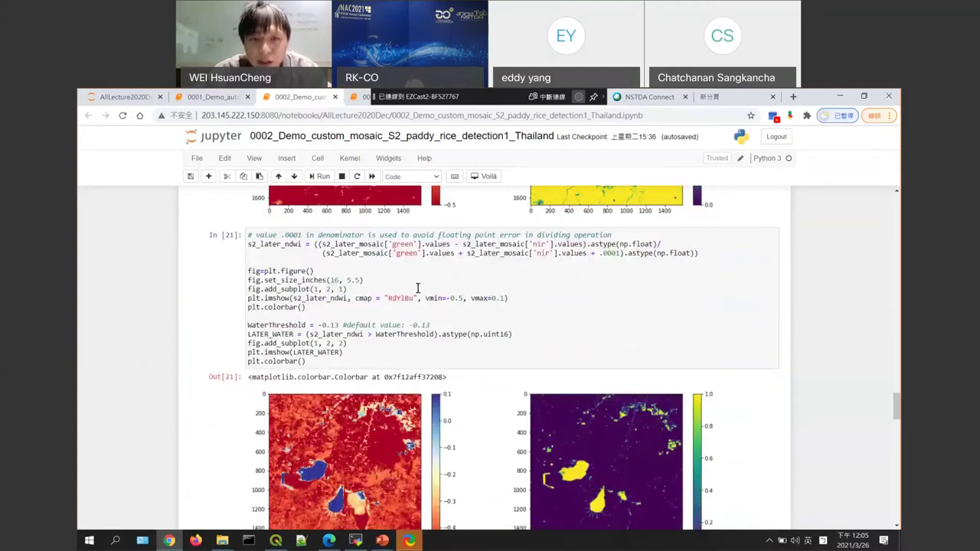
pyautogui.scroll(-2, 307, 253)
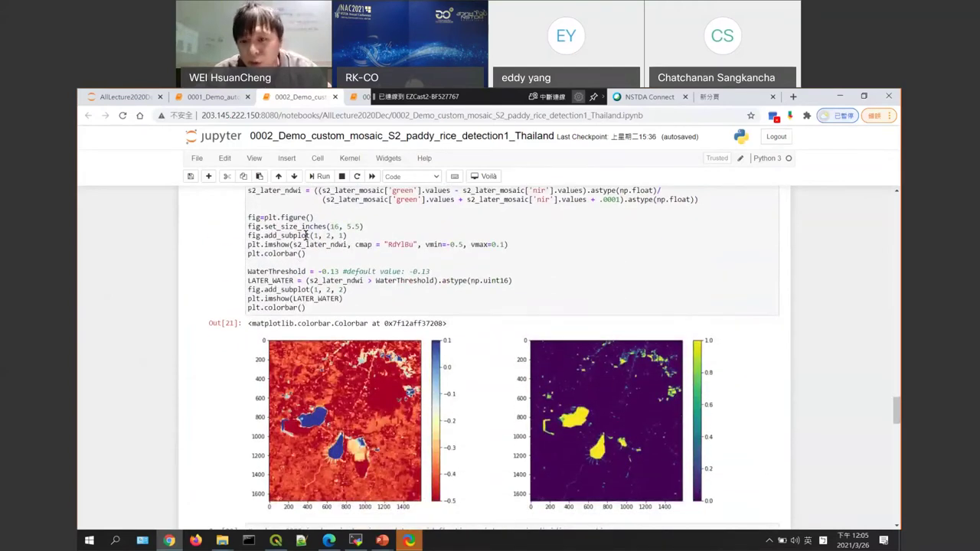
pyautogui.scroll(-1, 615, 337)
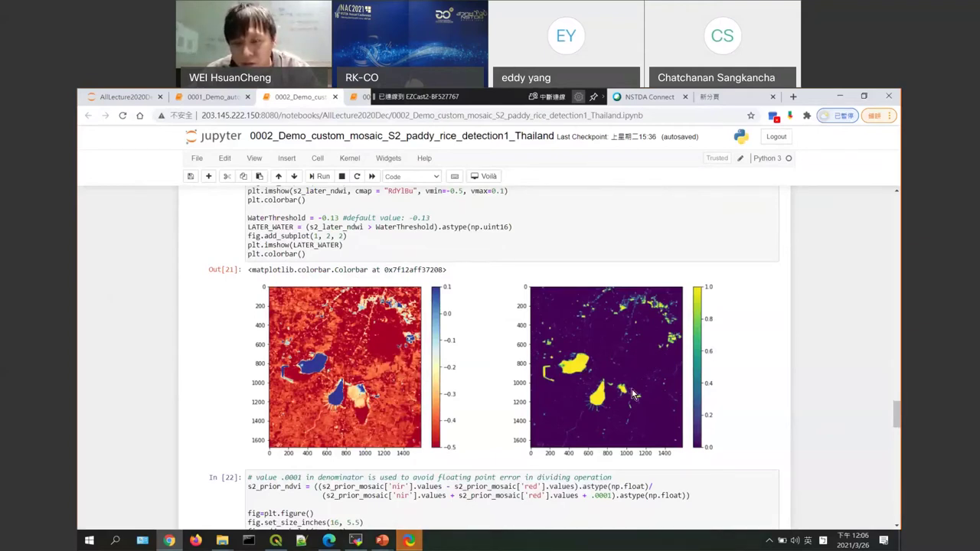
# - Read the s2_prior_ndvi formula and NDVIThreshold, and examine the prior NDVI and PRIOR_VEGTATION maps
pyautogui.scroll(-1, 622, 304)
pyautogui.scroll(-3, 624, 304)
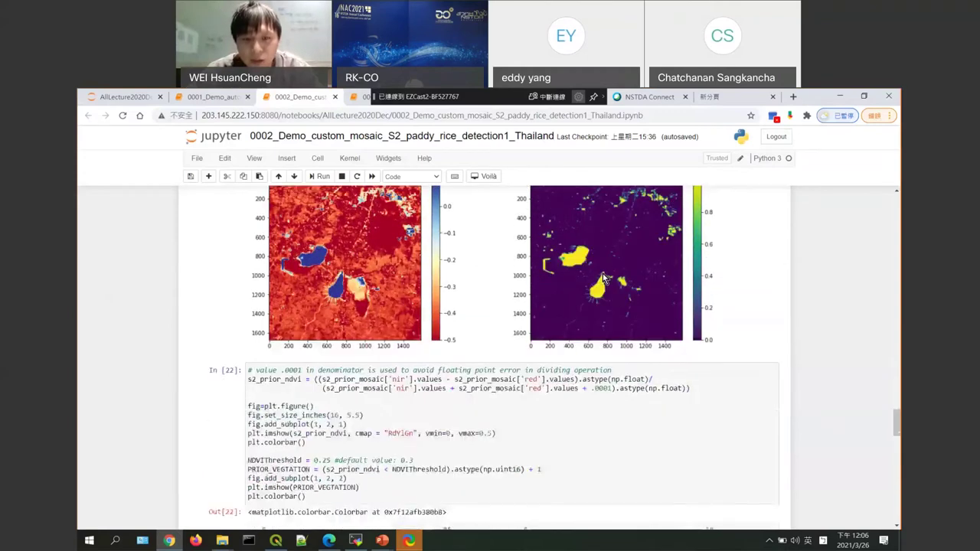
pyautogui.scroll(-1, 604, 275)
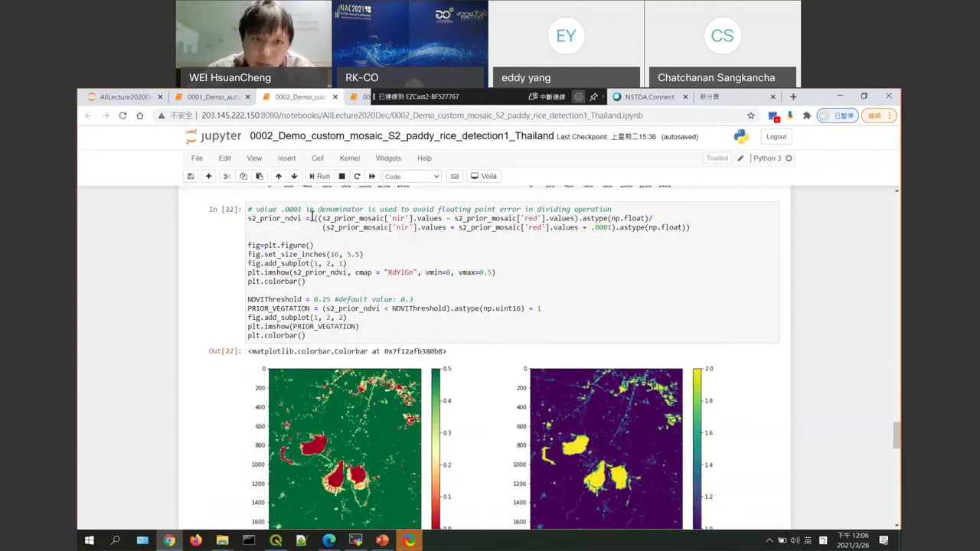
pyautogui.click(415, 247)
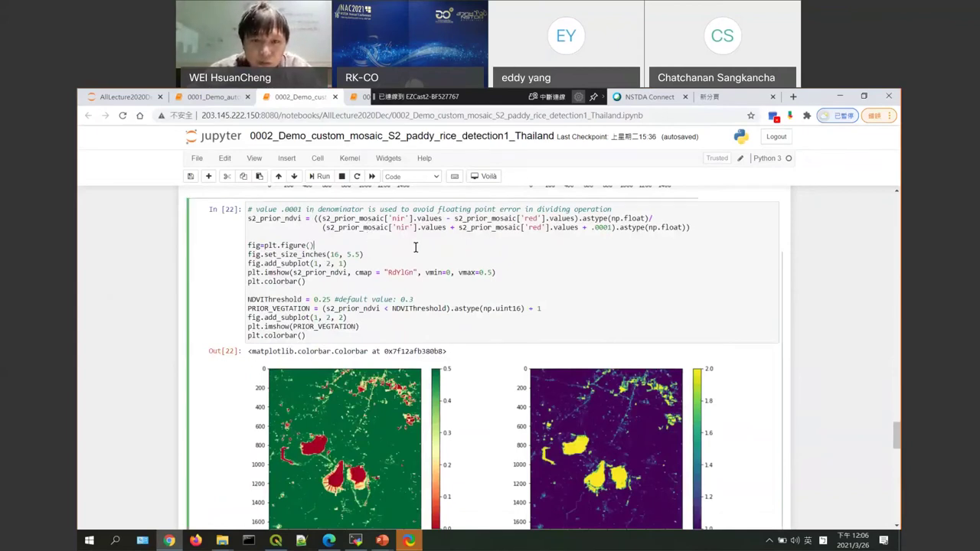
pyautogui.scroll(-2, 417, 253)
pyautogui.scroll(1, 420, 258)
pyautogui.scroll(-1, 418, 259)
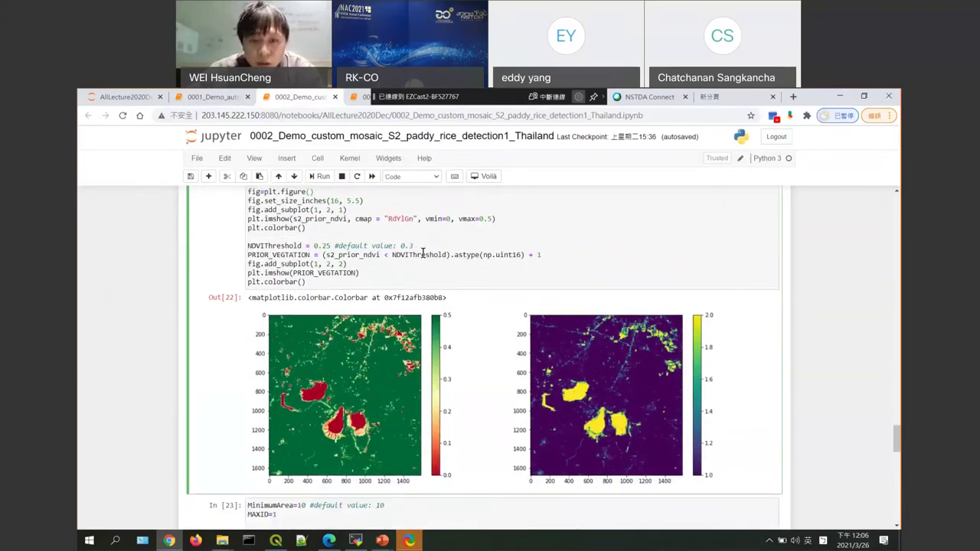
pyautogui.scroll(1, 423, 253)
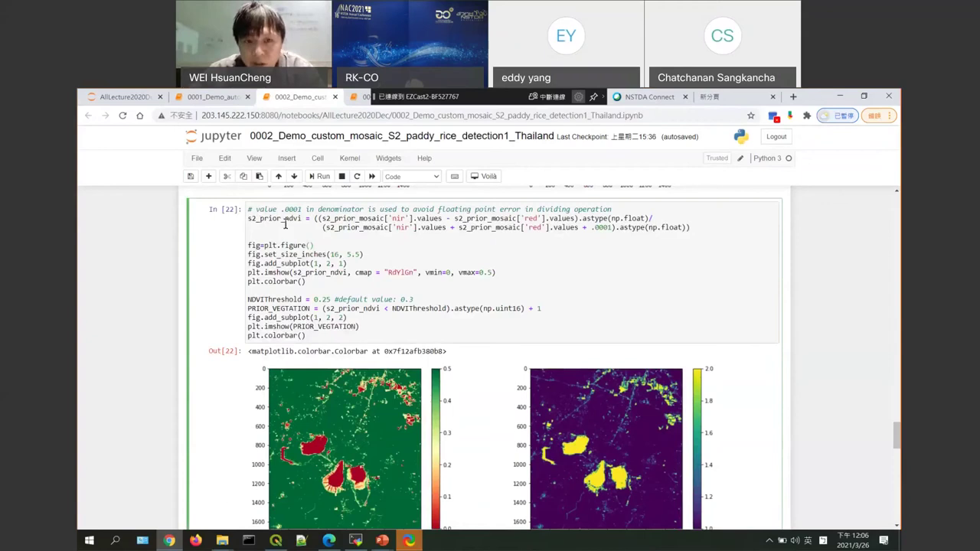
pyautogui.scroll(-1, 386, 262)
pyautogui.scroll(-2, 385, 262)
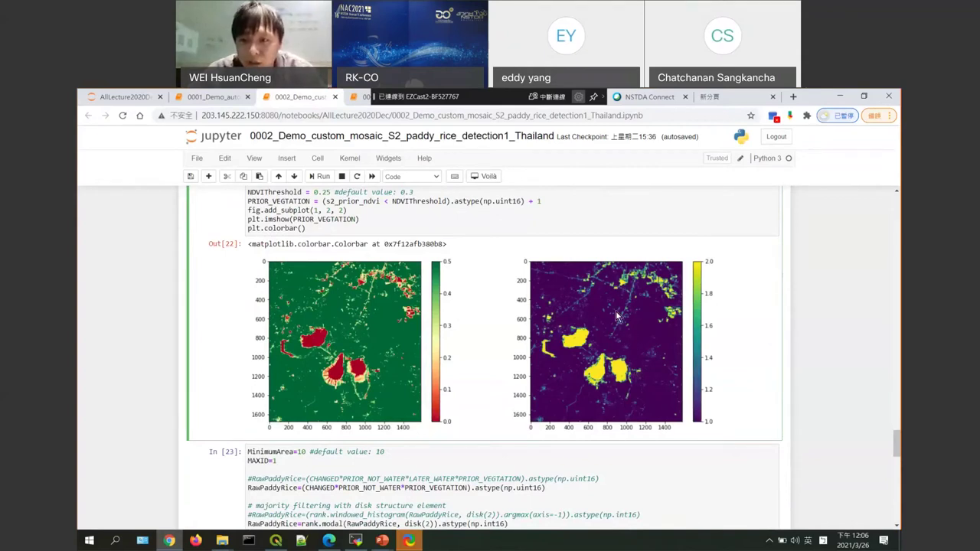
# - Compare the later-date NDWI and LATER_WATER maps with the prior NDVI cell and its vegetation map
pyautogui.scroll(-5, 624, 340)
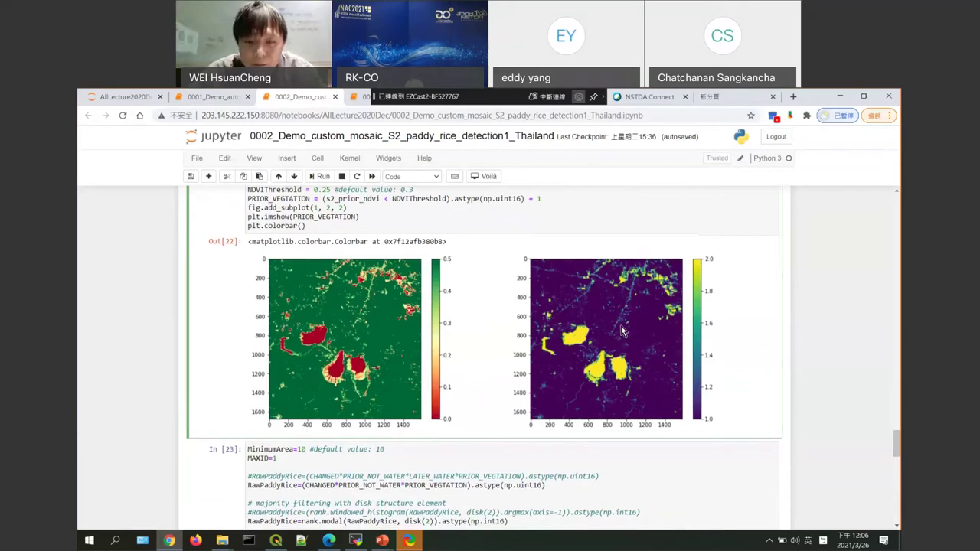
pyautogui.scroll(7, 619, 319)
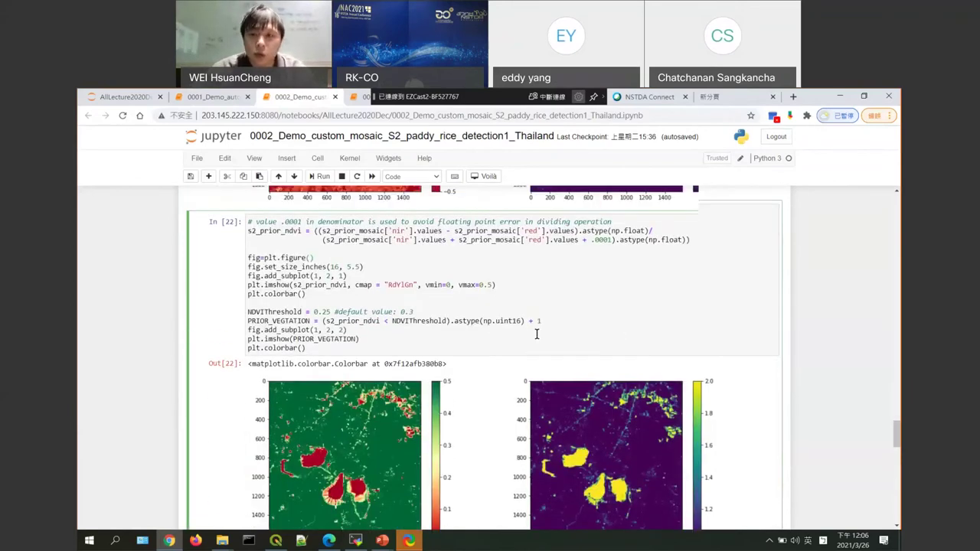
pyautogui.scroll(3, 537, 334)
pyautogui.scroll(1, 587, 332)
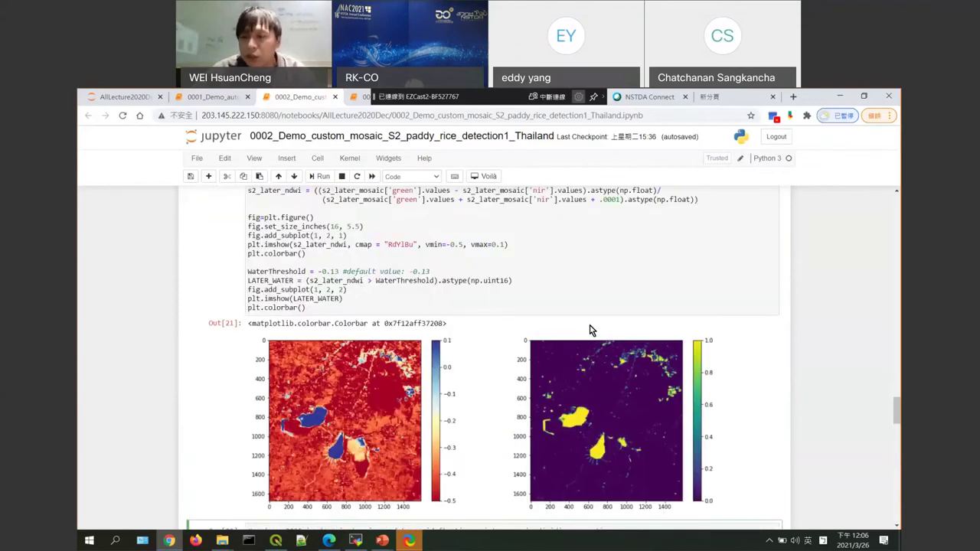
pyautogui.scroll(-4, 589, 330)
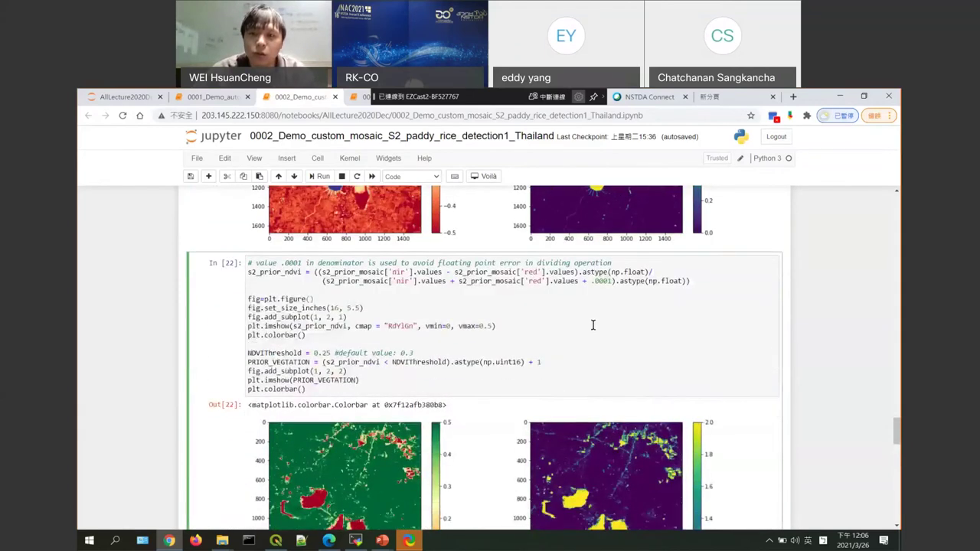
pyautogui.scroll(-2, 620, 308)
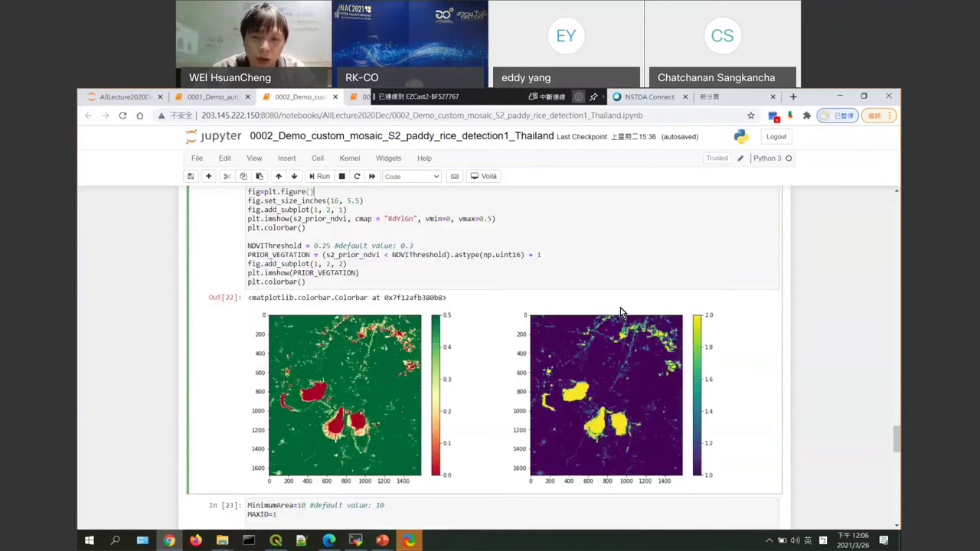
# - Read the RawPaddyRice combination, majority filtering and small-patch removal code, and examine the resulting PaddyRiceArea map
pyautogui.scroll(-2, 612, 296)
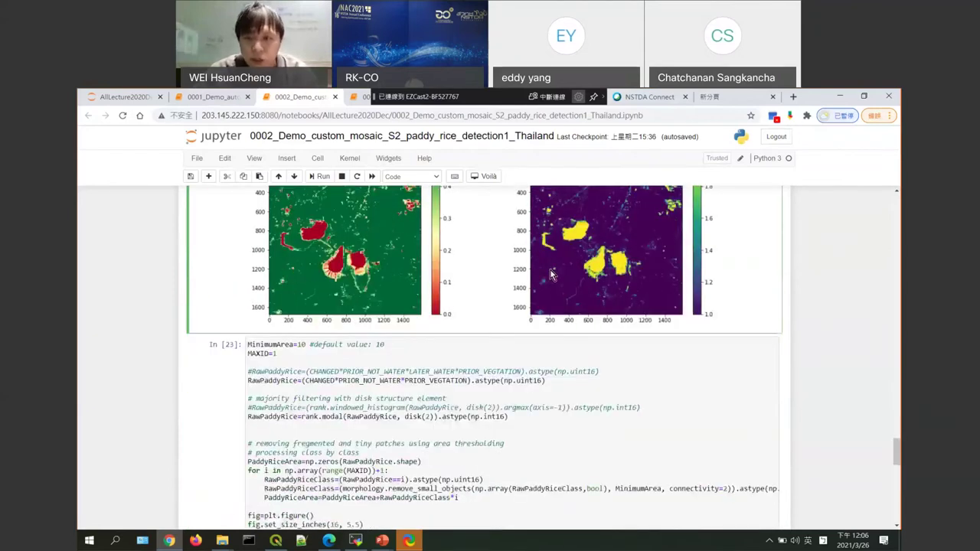
pyautogui.scroll(-2, 536, 276)
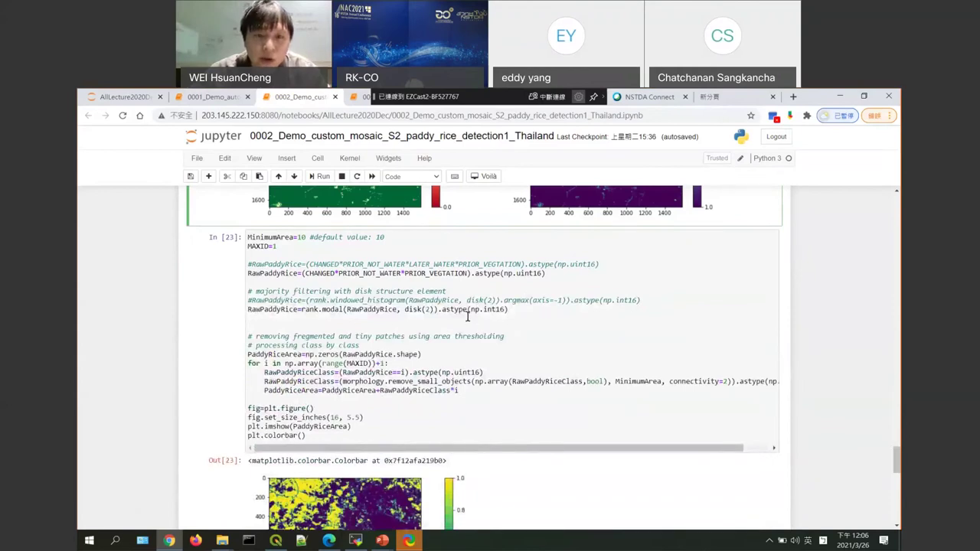
pyautogui.scroll(-1, 464, 301)
pyautogui.scroll(-3, 464, 301)
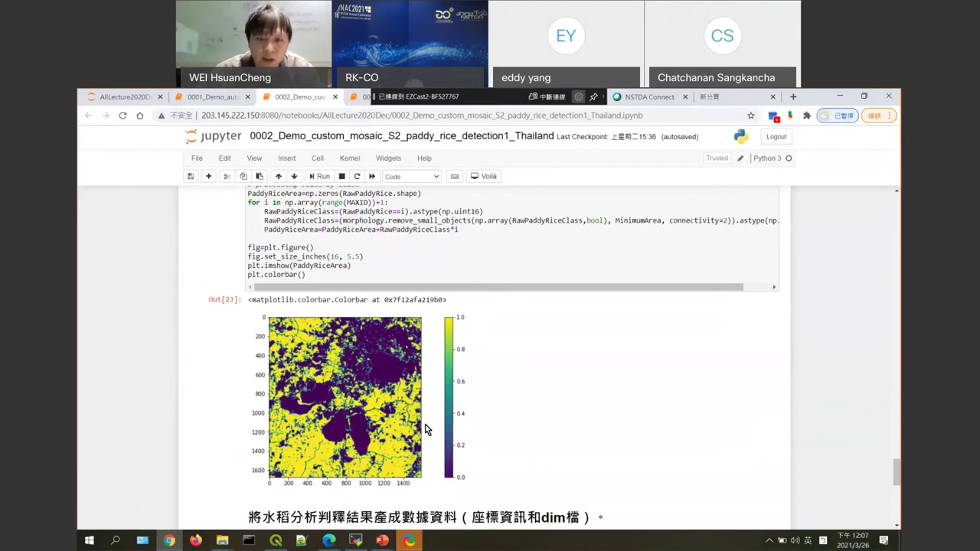
pyautogui.scroll(-1, 438, 329)
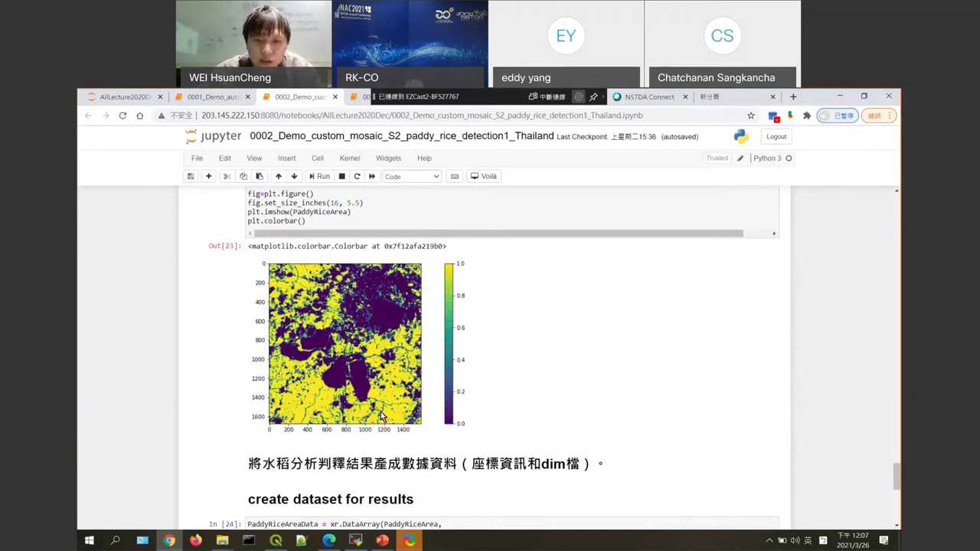
pyautogui.scroll(-4, 359, 371)
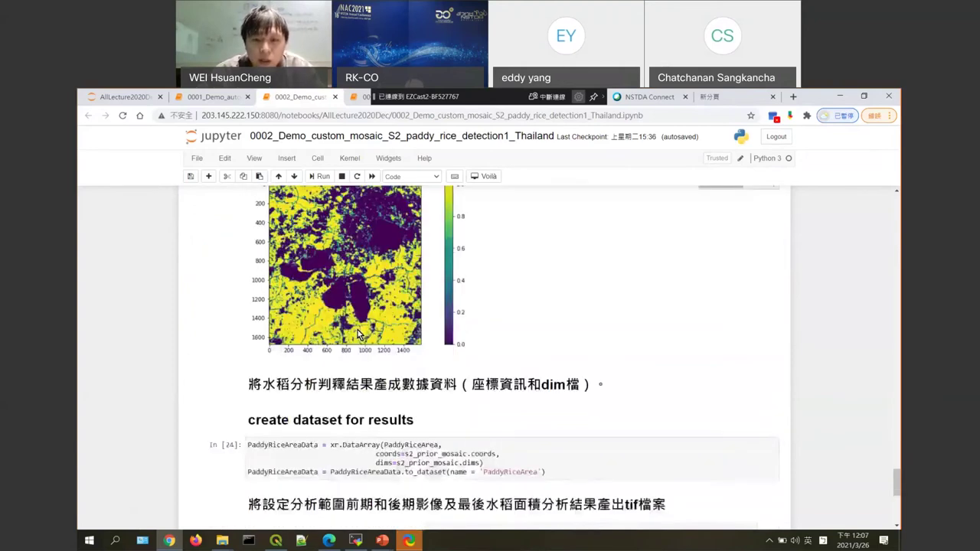
# - Review the final cells that create the results dataset, export GeoTIFF files and vectorize the paddy rice area as a shapefile
pyautogui.scroll(-1, 360, 361)
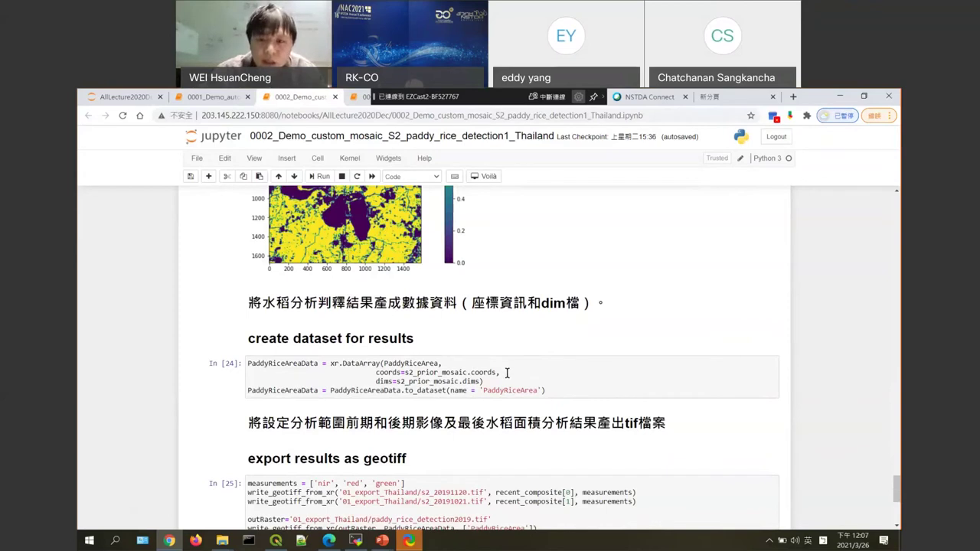
pyautogui.scroll(-2, 533, 350)
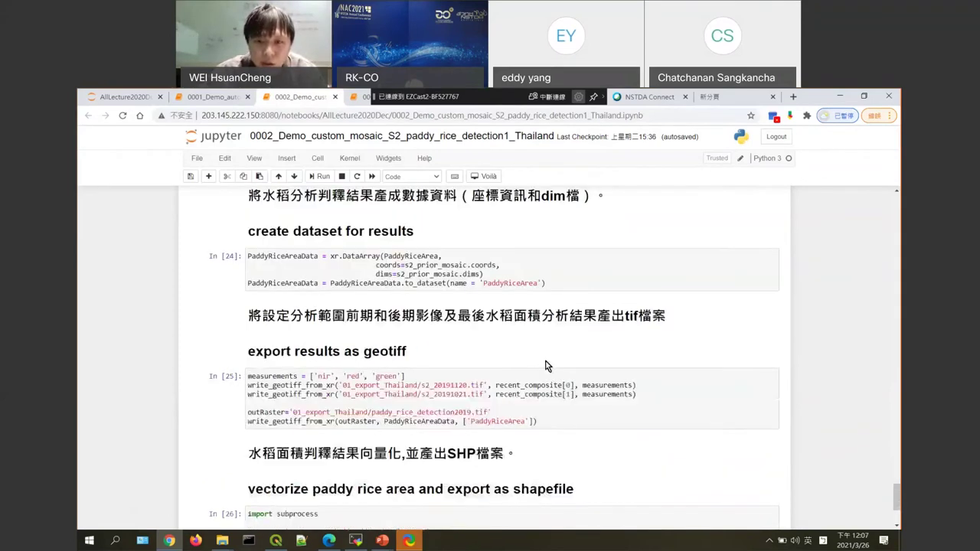
pyautogui.scroll(-3, 534, 350)
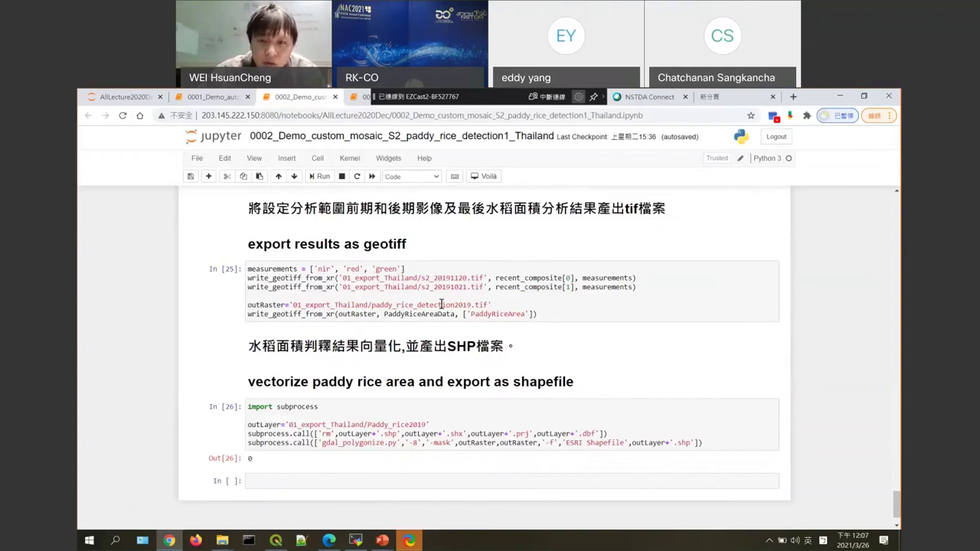
pyautogui.click(448, 294)
pyautogui.scroll(-1, 483, 345)
pyautogui.click(484, 381)
pyautogui.click(589, 333)
# - Go back through the notebook to the s2_cva_angle code with the CVALengthThreshold and CVAAngleThreshold settings
pyautogui.scroll(5, 610, 340)
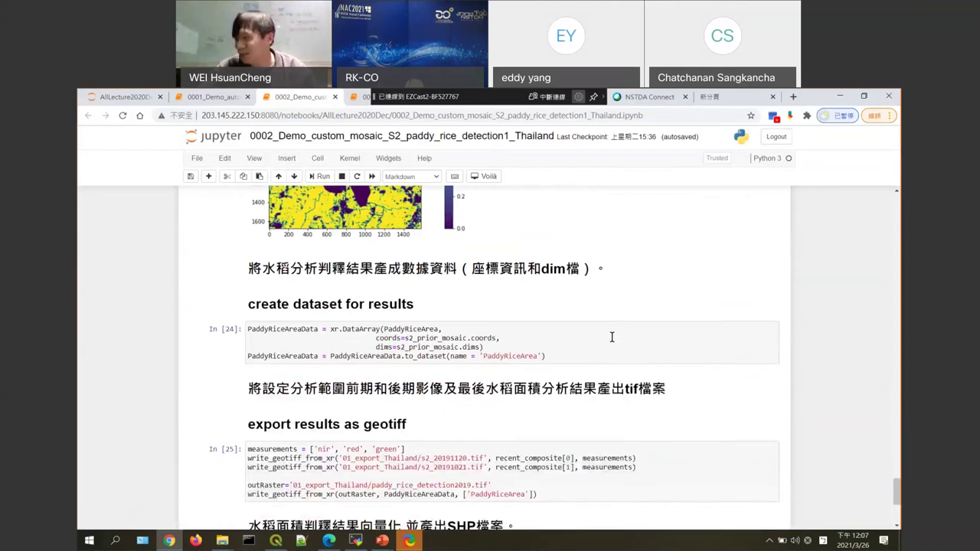
pyautogui.scroll(2, 610, 337)
pyautogui.scroll(8, 613, 336)
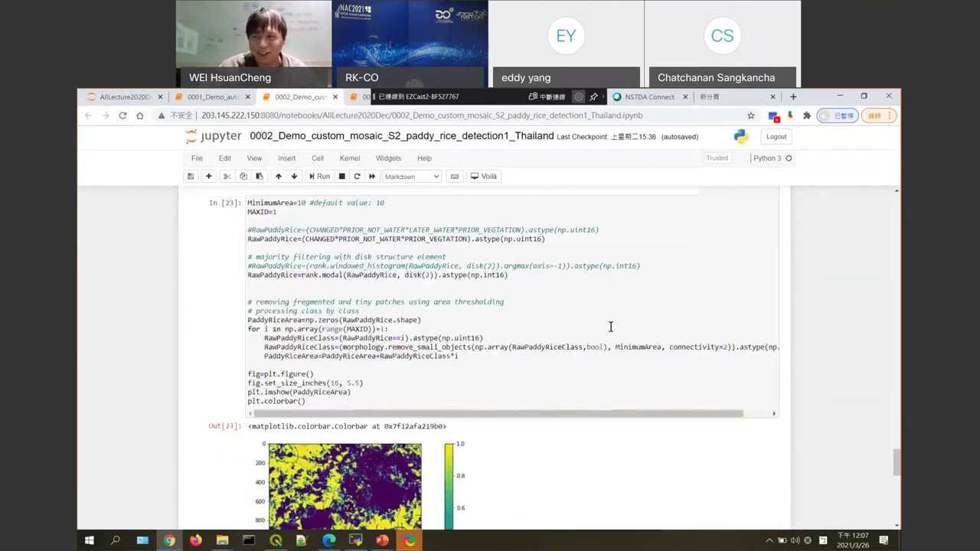
pyautogui.scroll(8, 610, 327)
pyautogui.scroll(6, 610, 327)
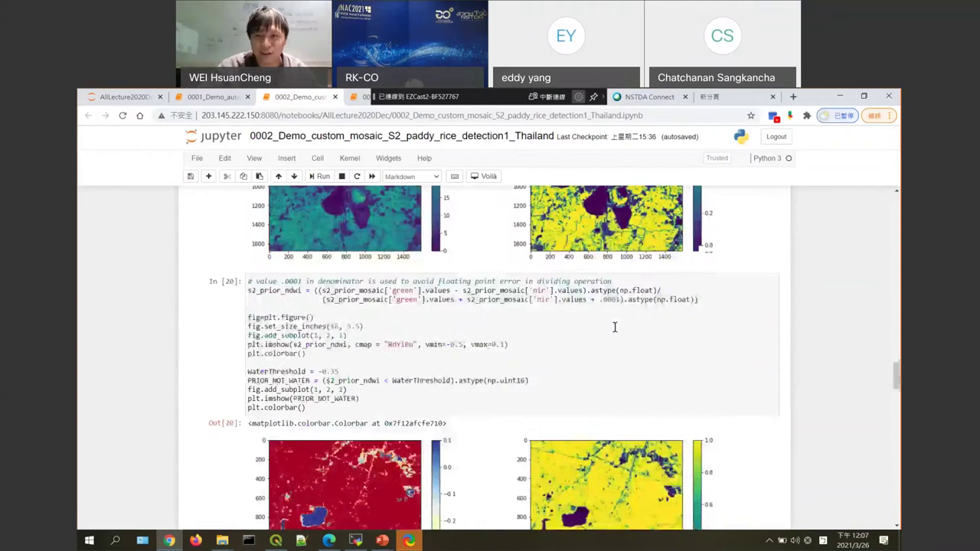
pyautogui.scroll(8, 866, 211)
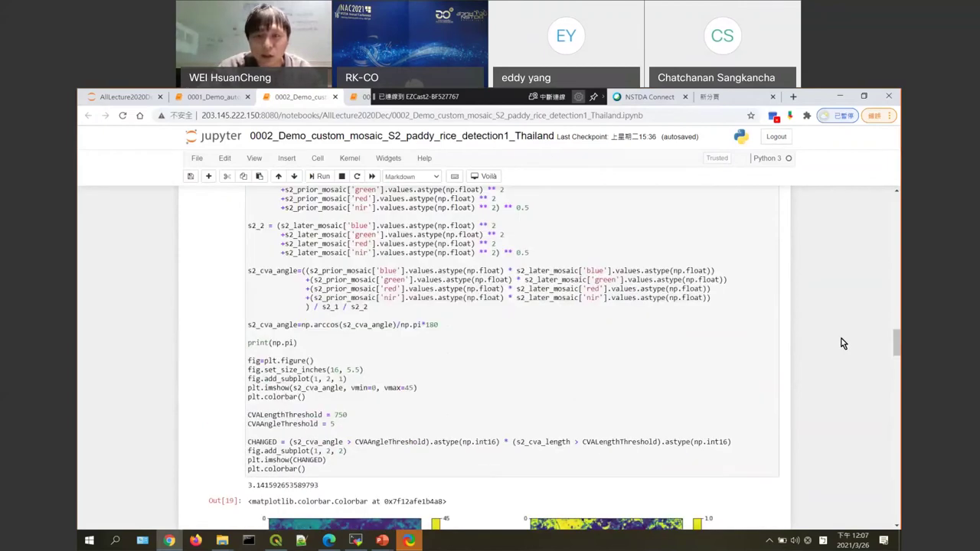
# - Go back to the beginning of the paddy rice notebook and switch to the running PowerPoint slide show
pyautogui.press('Home')
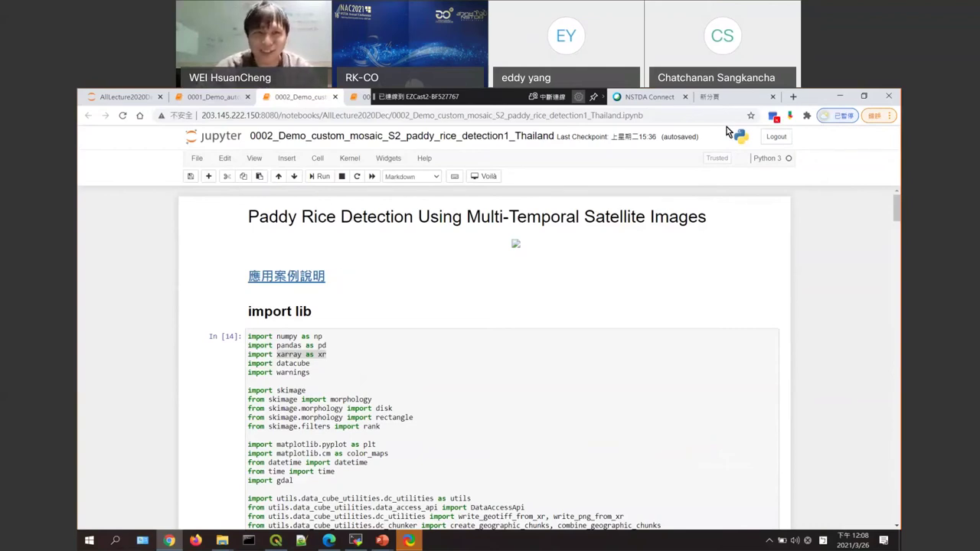
pyautogui.click(125, 95)
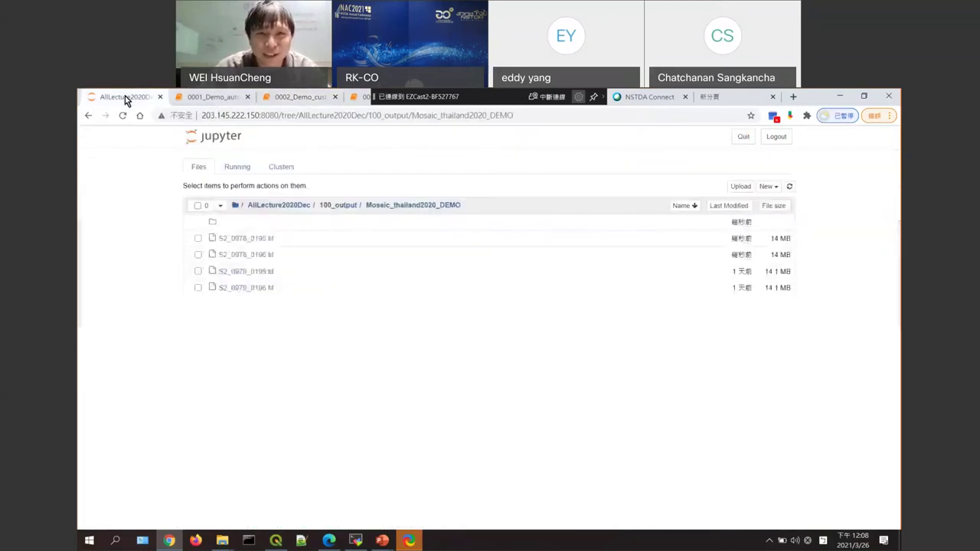
pyautogui.click(182, 97)
pyautogui.click(381, 541)
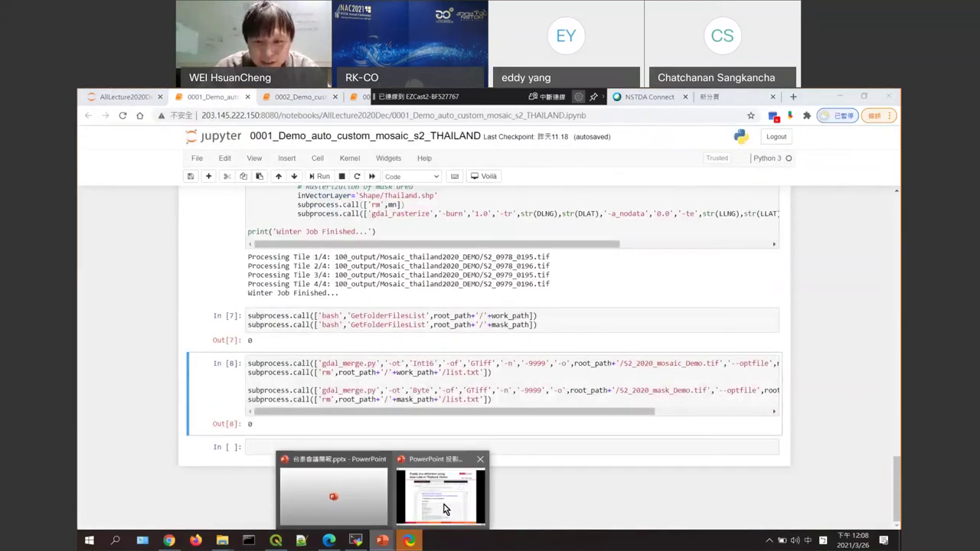
pyautogui.click(367, 507)
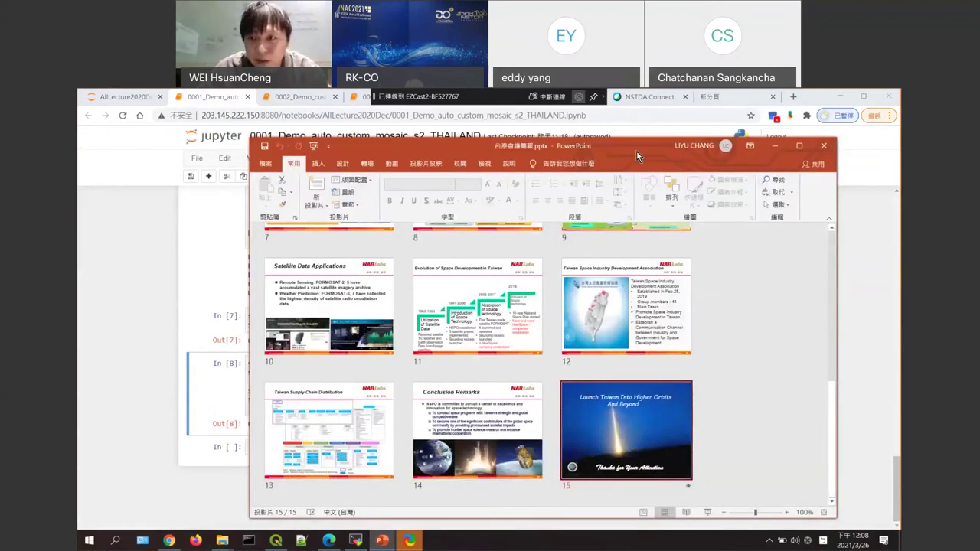
pyautogui.moveTo(636, 151); pyautogui.dragTo(526, 148)
pyautogui.click(382, 541)
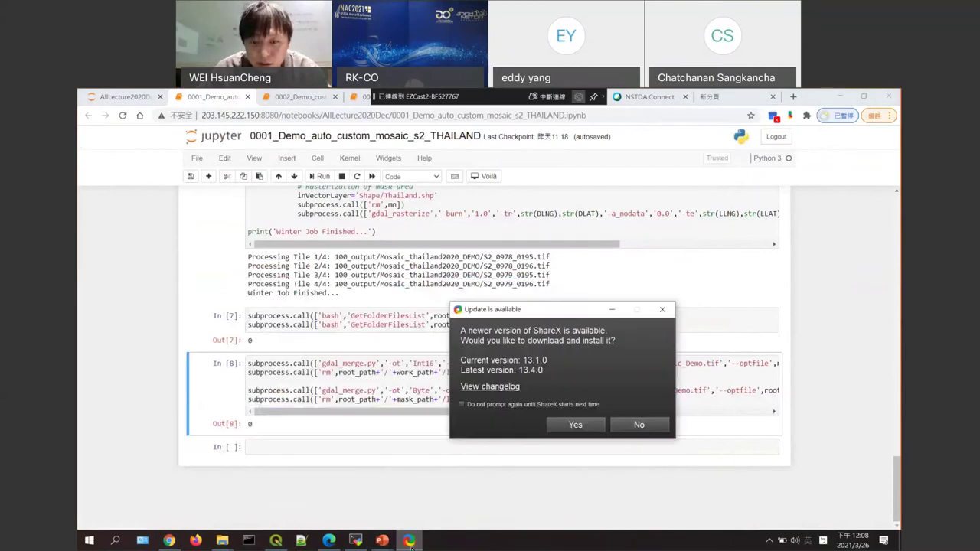
pyautogui.moveTo(388, 548)
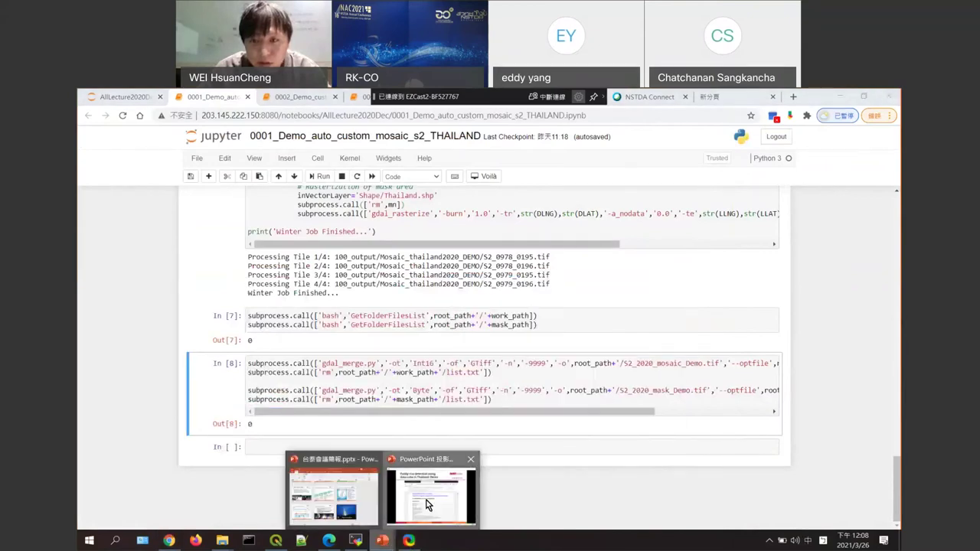
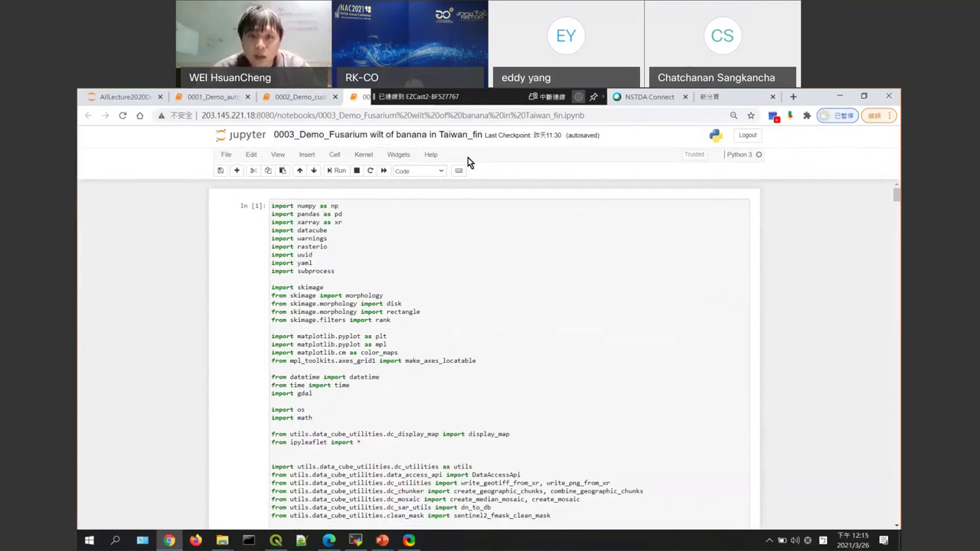
# - Run the library import cell of the notebook on Fusarium wilt of banana in Taiwan
pyautogui.click(534, 268)
pyautogui.scroll(-2, 533, 268)
pyautogui.scroll(-1, 532, 264)
pyautogui.scroll(1, 459, 229)
pyautogui.click(336, 170)
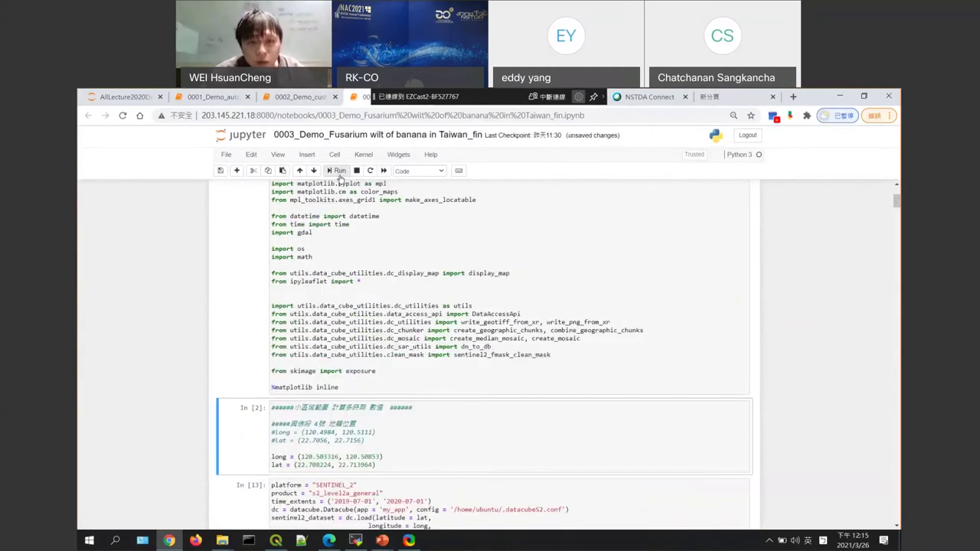
pyautogui.scroll(3, 406, 249)
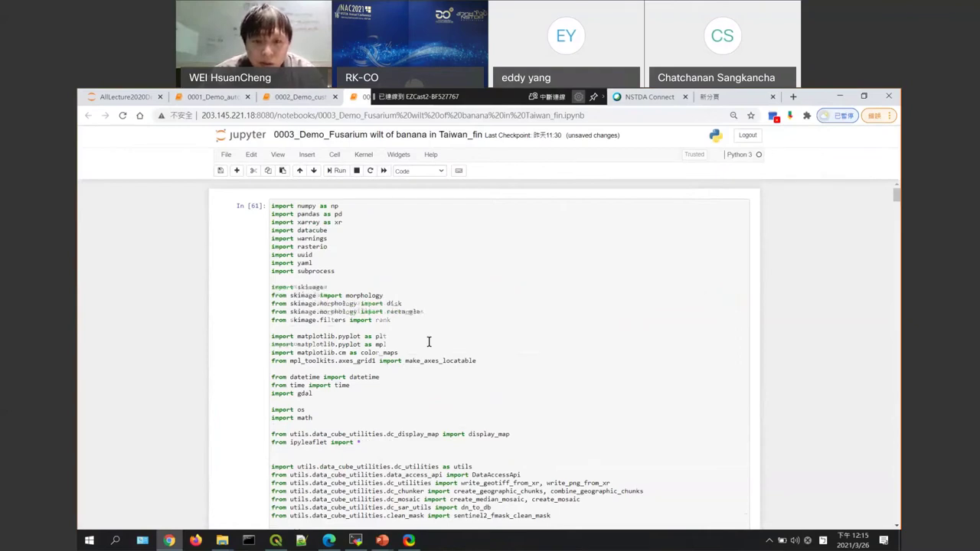
# - Run the study-area cell with long (120.503316, 120.50853) and lat (22.708224, 22.713964)
pyautogui.scroll(-3, 427, 337)
pyautogui.scroll(-2, 427, 337)
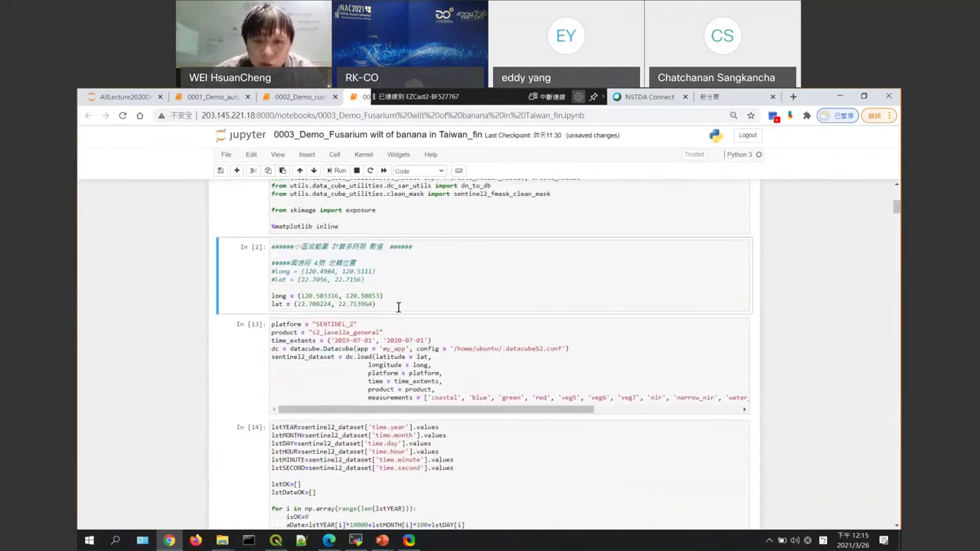
pyautogui.click(336, 171)
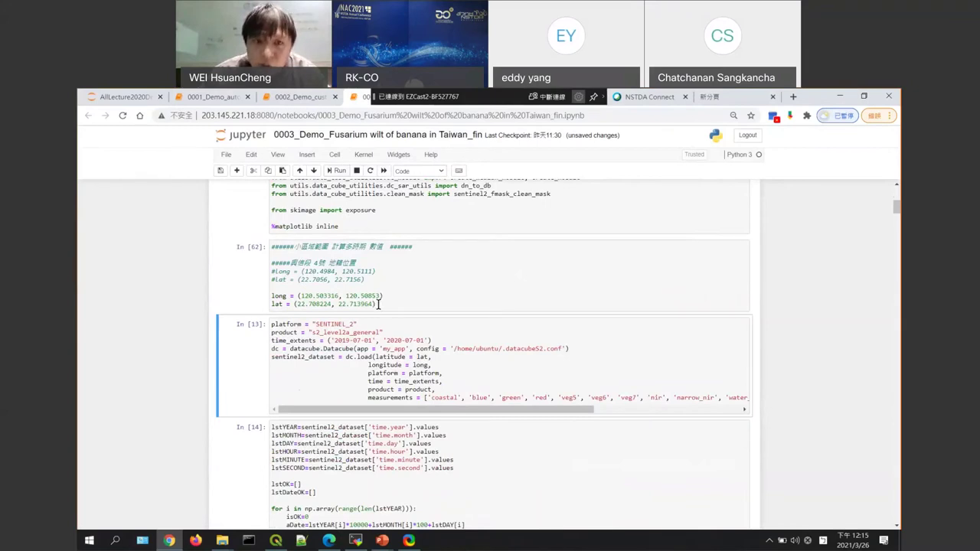
# - Run the SENTINEL_2 loading cell for 2019-07-01 to 2020-07-01 and the cell that builds the list of available dates
pyautogui.scroll(-2, 382, 299)
pyautogui.scroll(-1, 382, 291)
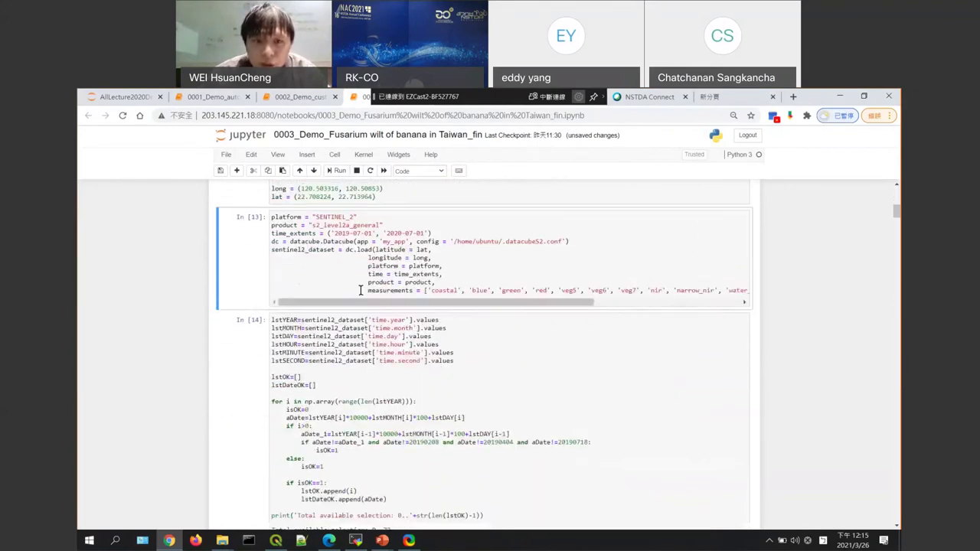
pyautogui.keyDown('shift'); pyautogui.click(409, 258); pyautogui.keyUp('shift')
pyautogui.moveTo(409, 258); pyautogui.dragTo(349, 302)
pyautogui.click(318, 221)
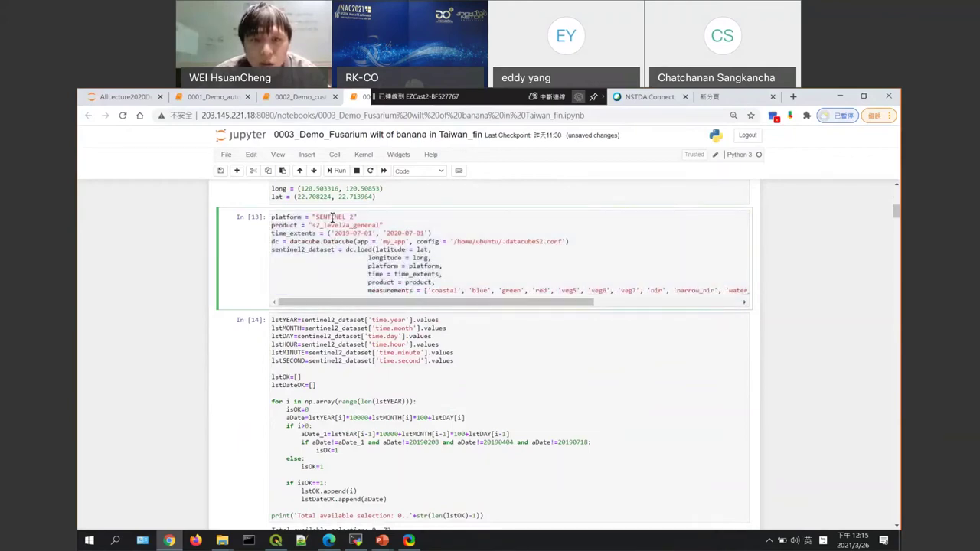
pyautogui.click(339, 171)
pyautogui.scroll(-2, 384, 269)
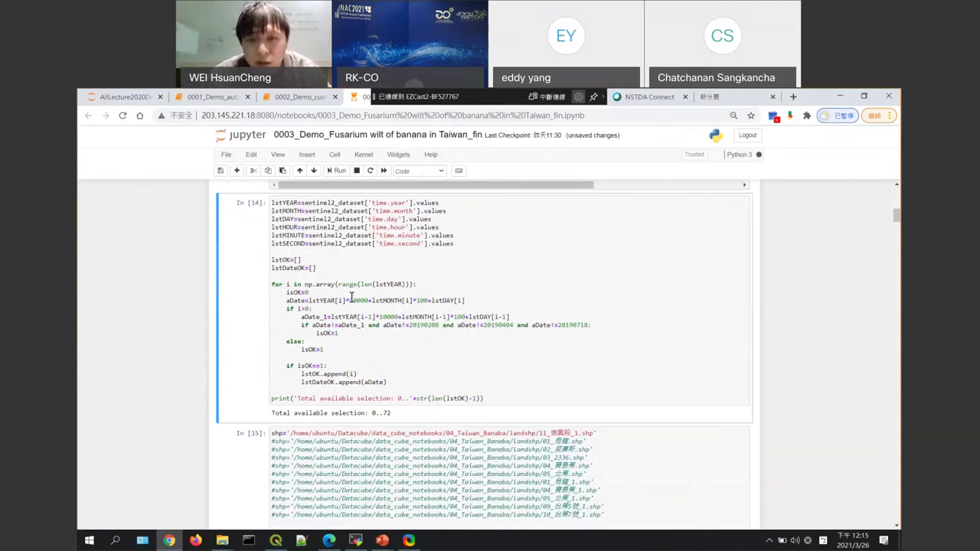
pyautogui.click(342, 170)
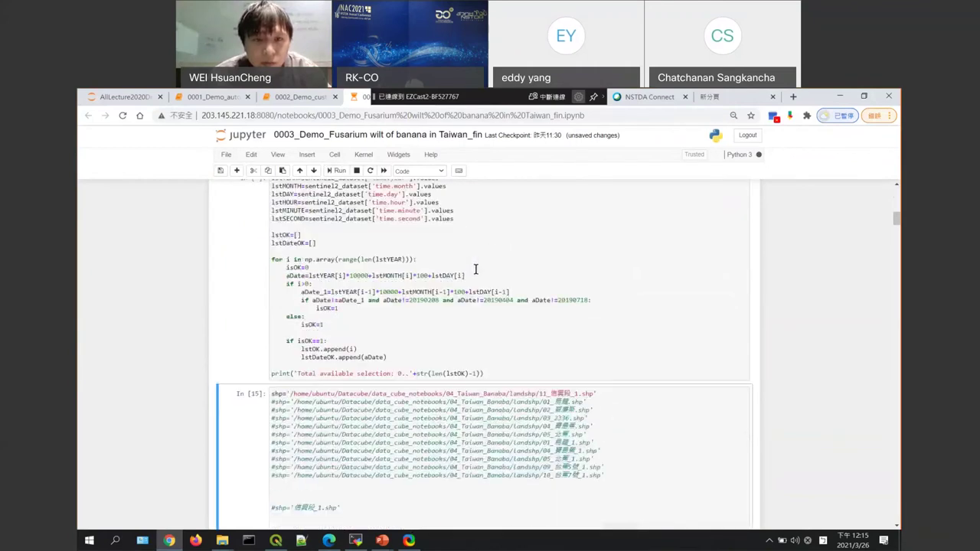
# - Review the shapefile and folium map code, and enlarge the map around the outlined Target Area parcel
pyautogui.scroll(2, 480, 267)
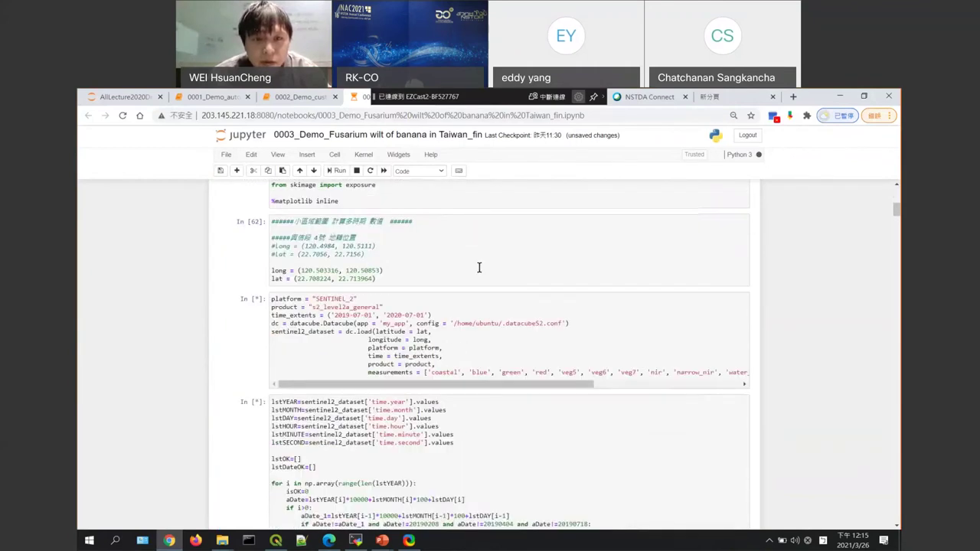
pyautogui.scroll(-8, 479, 267)
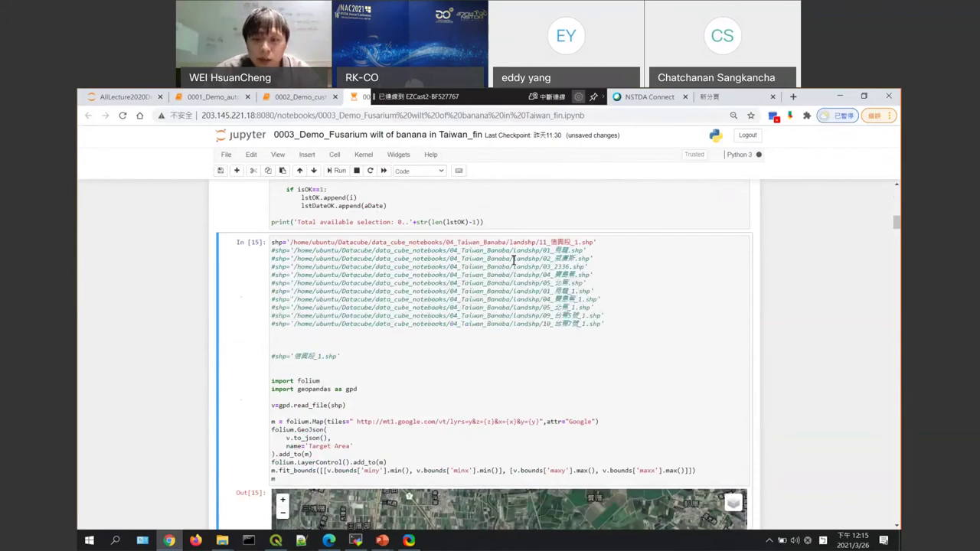
pyautogui.scroll(-4, 512, 261)
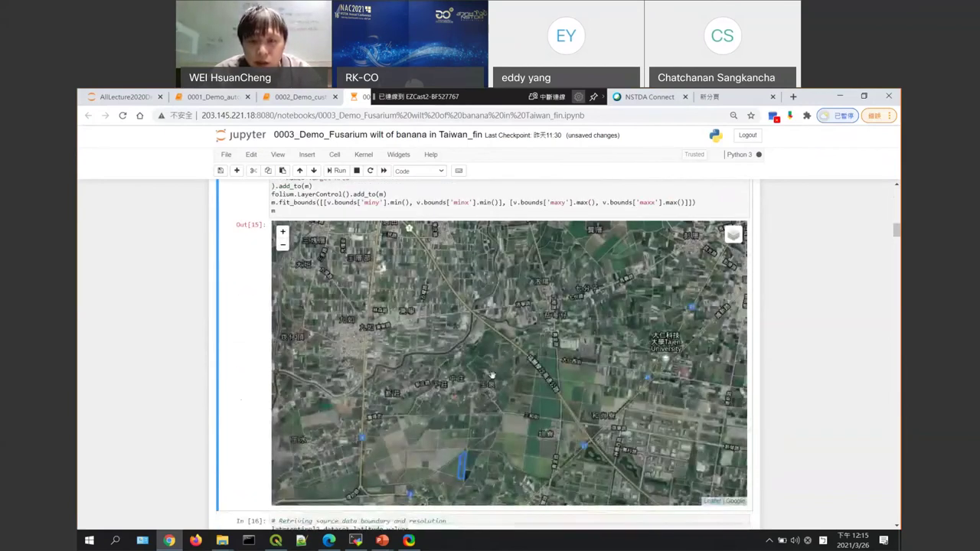
pyautogui.scroll(-1, 492, 375)
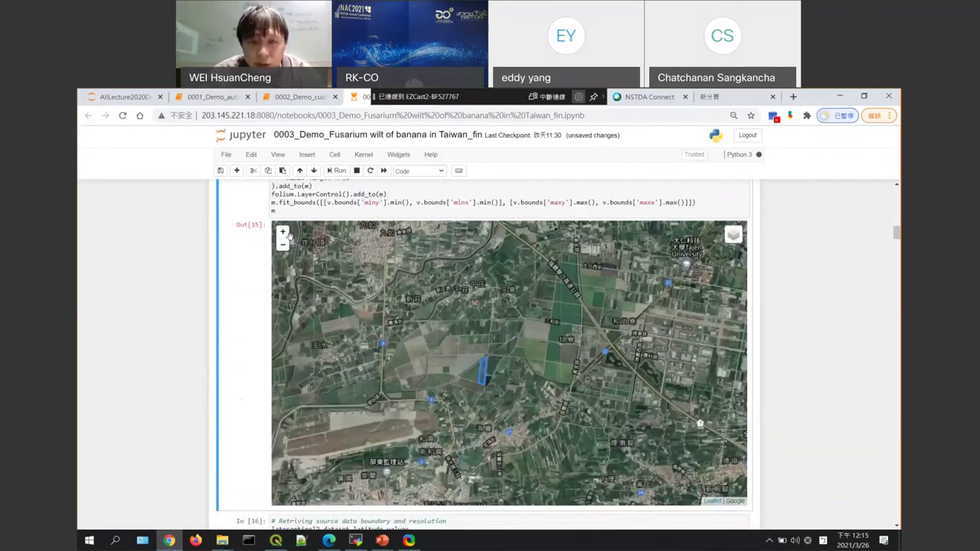
pyautogui.click(283, 234)
pyautogui.click(283, 232)
pyautogui.scroll(1, 414, 385)
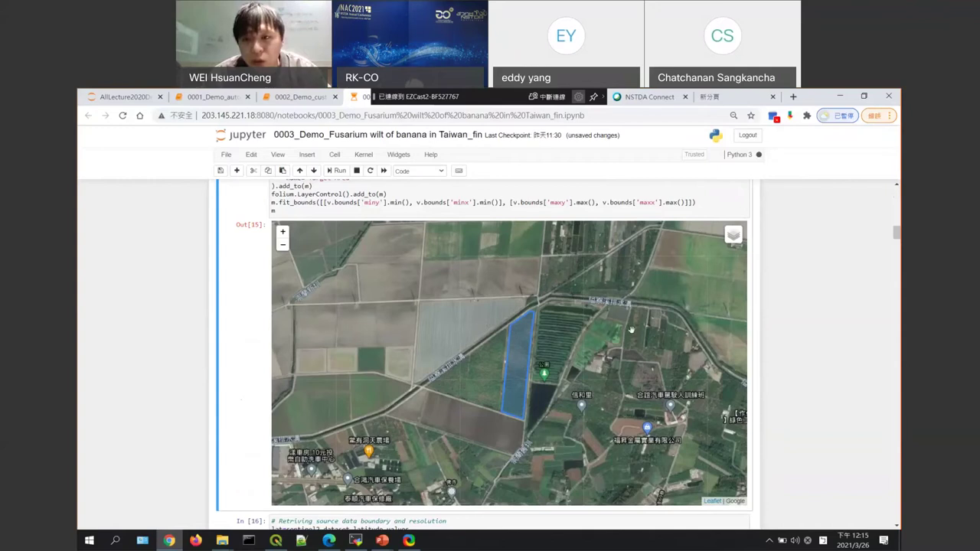
pyautogui.scroll(1, 570, 291)
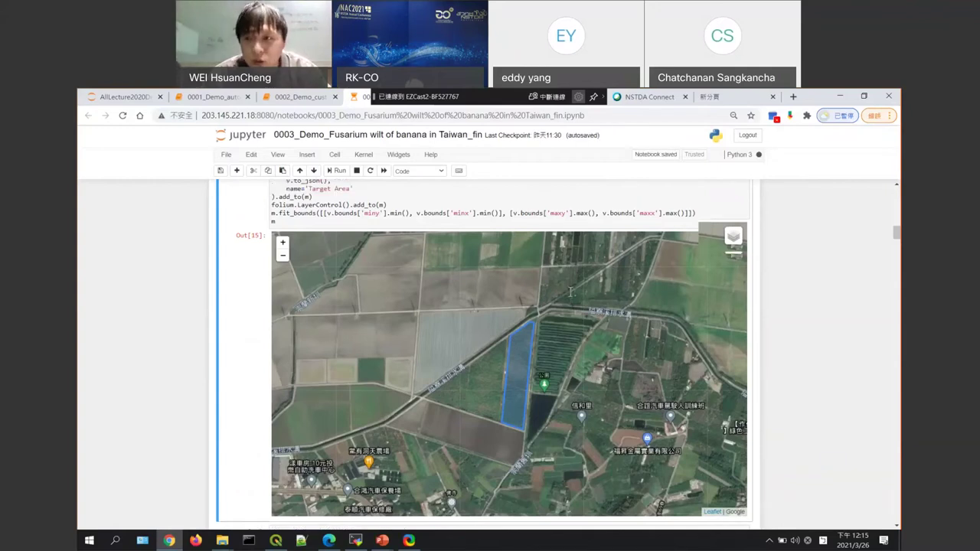
# - Check the execution state of the data loading cells and enlarge the target parcel map one more level
pyautogui.scroll(10, 796, 331)
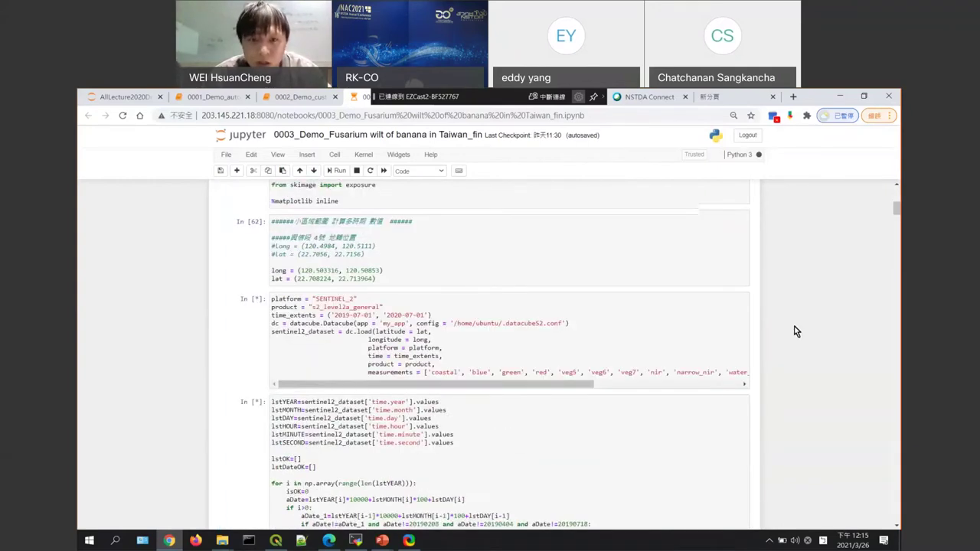
pyautogui.scroll(-1, 796, 331)
pyautogui.scroll(-10, 796, 330)
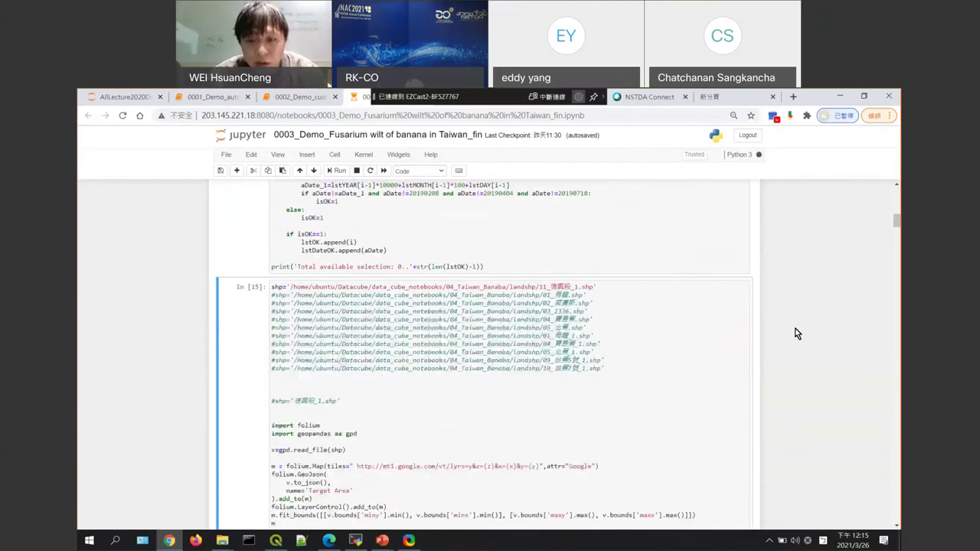
pyautogui.scroll(-6, 796, 331)
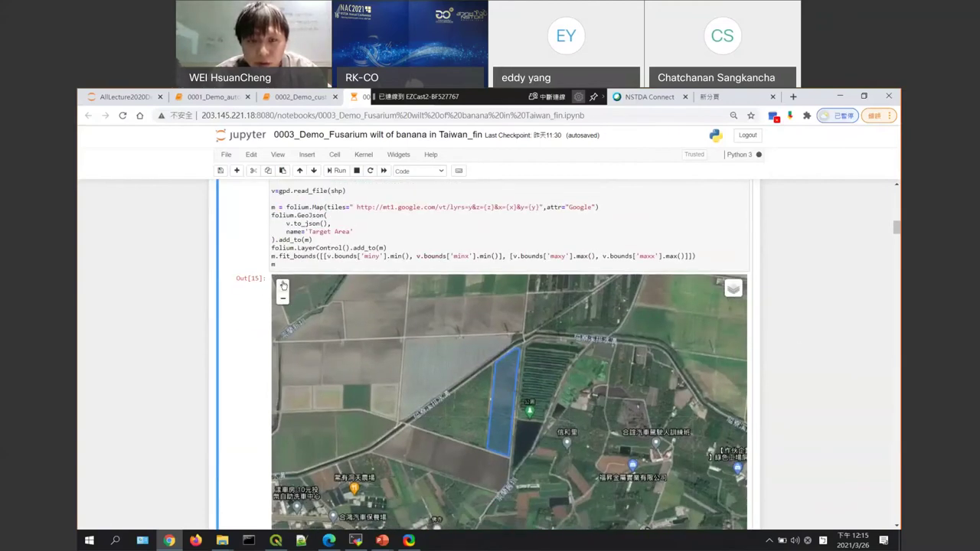
pyautogui.click(282, 285)
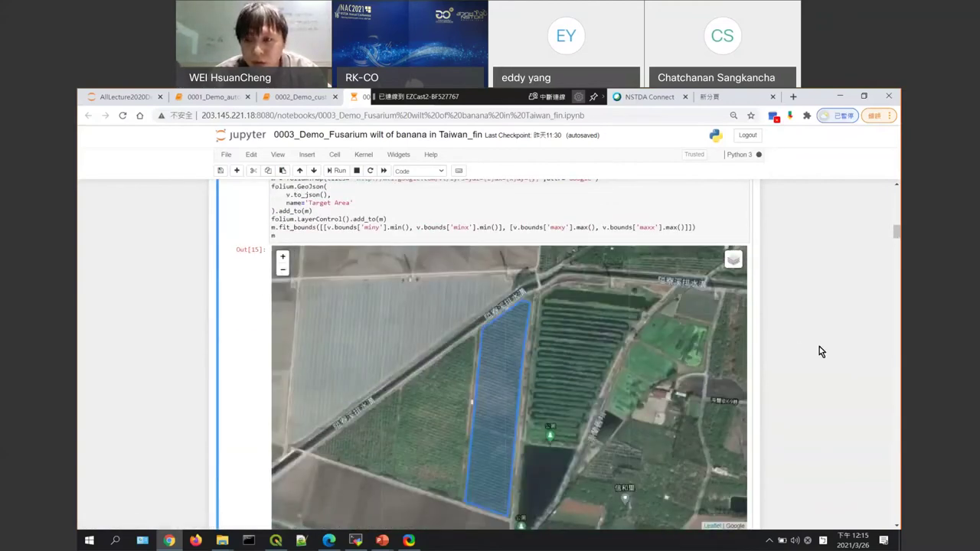
# - Recheck the loading and date-list cells, and run the cell that maps the target parcel shapefile with folium
pyautogui.scroll(2, 819, 350)
pyautogui.scroll(2, 822, 351)
pyautogui.scroll(10, 819, 349)
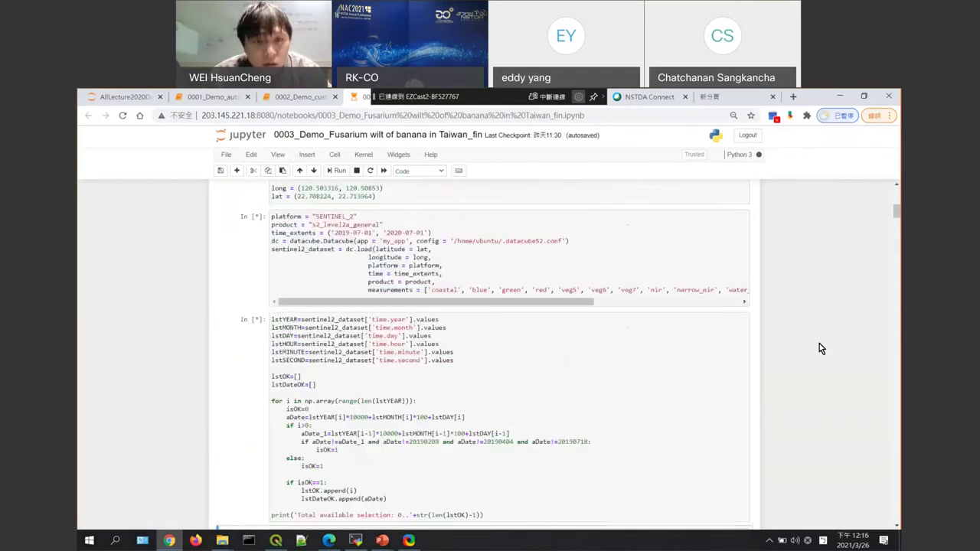
pyautogui.scroll(-6, 819, 348)
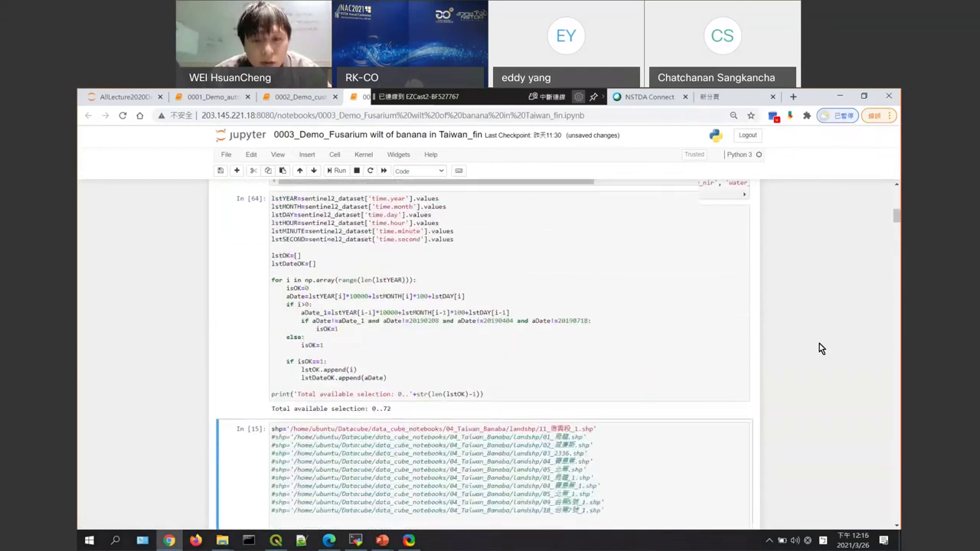
pyautogui.scroll(-10, 819, 345)
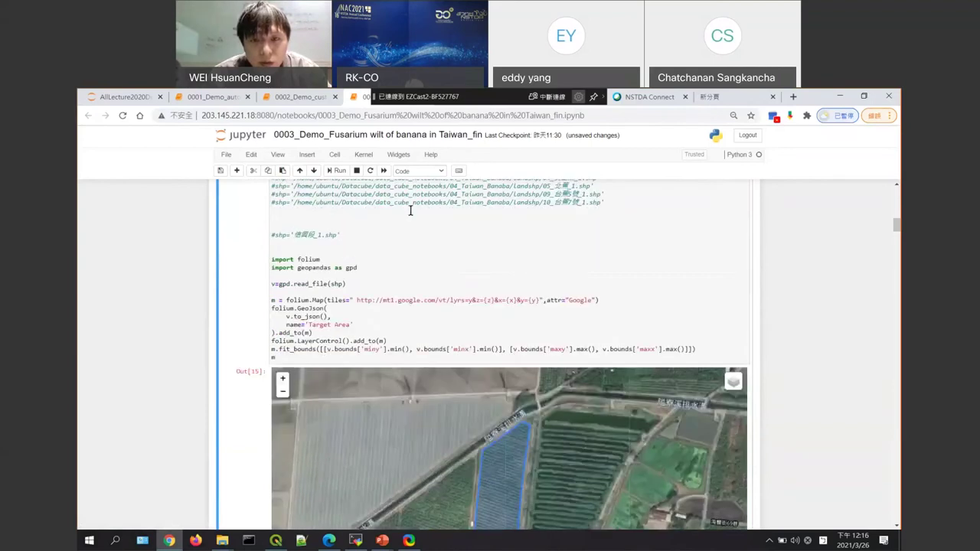
pyautogui.scroll(-9, 814, 333)
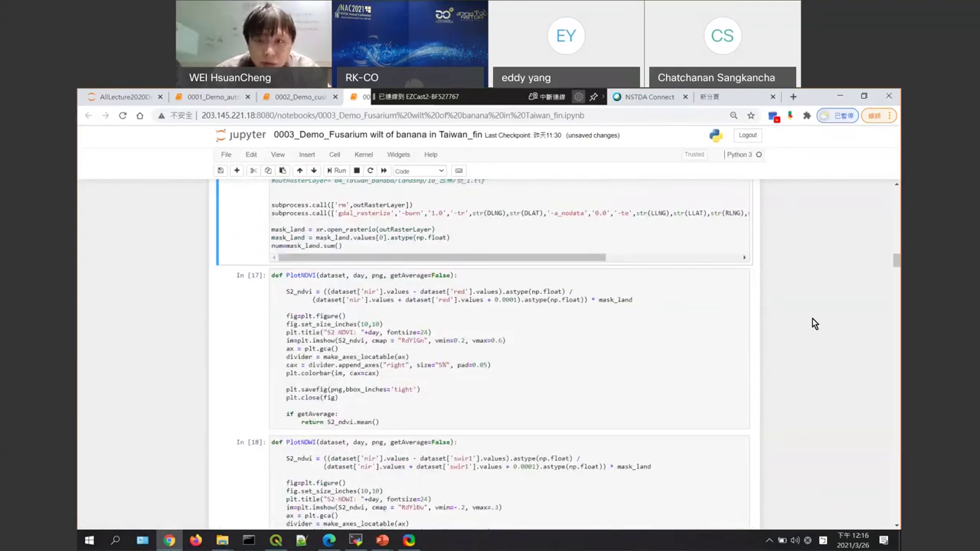
# - Read through the PlotNDVI, PlotNDWI, PlotFC and PlotNC function definitions, highlighting the function names
pyautogui.scroll(1, 813, 321)
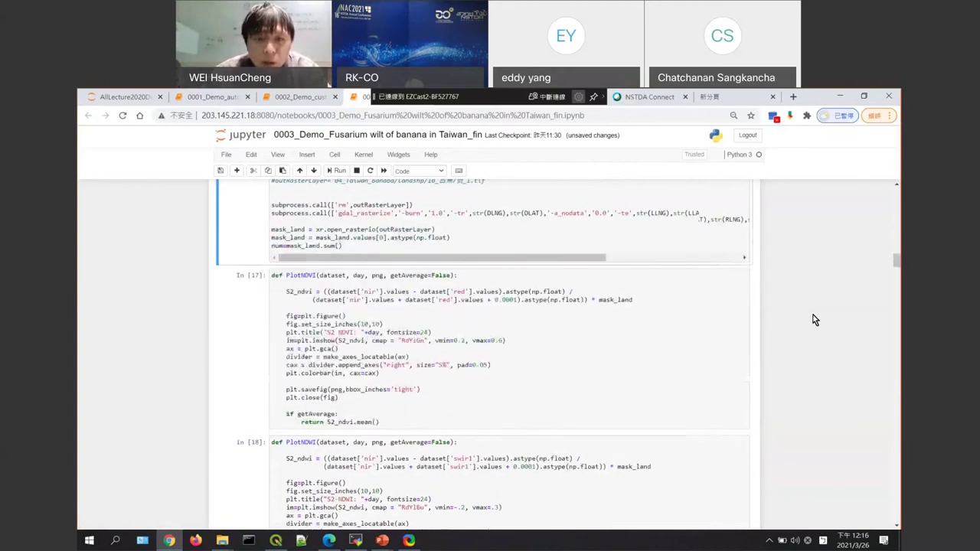
pyautogui.scroll(-1, 814, 319)
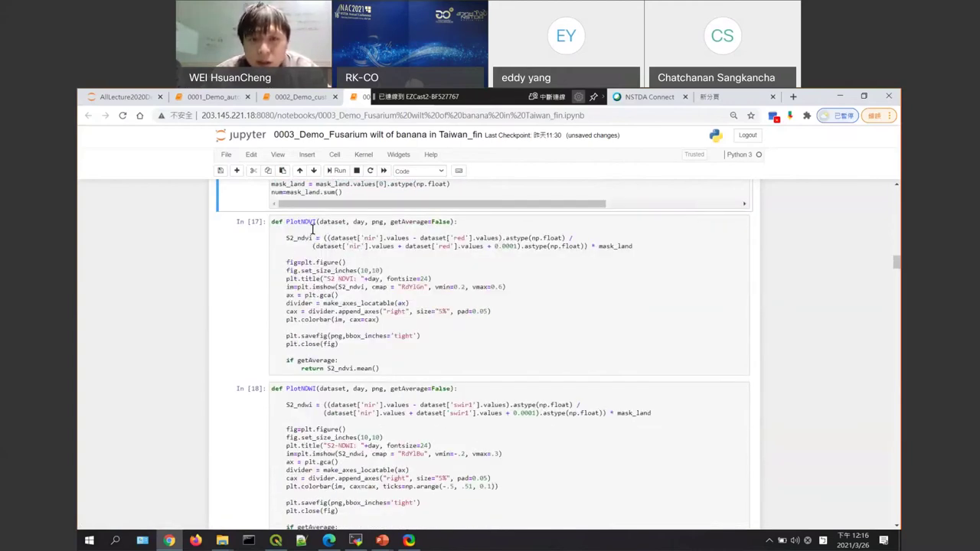
pyautogui.scroll(-2, 299, 230)
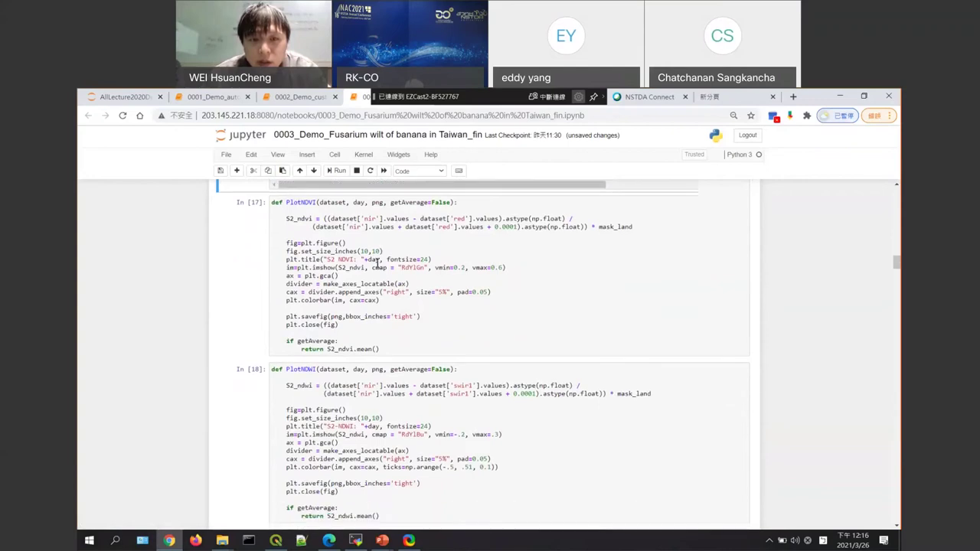
pyautogui.doubleClick(304, 283)
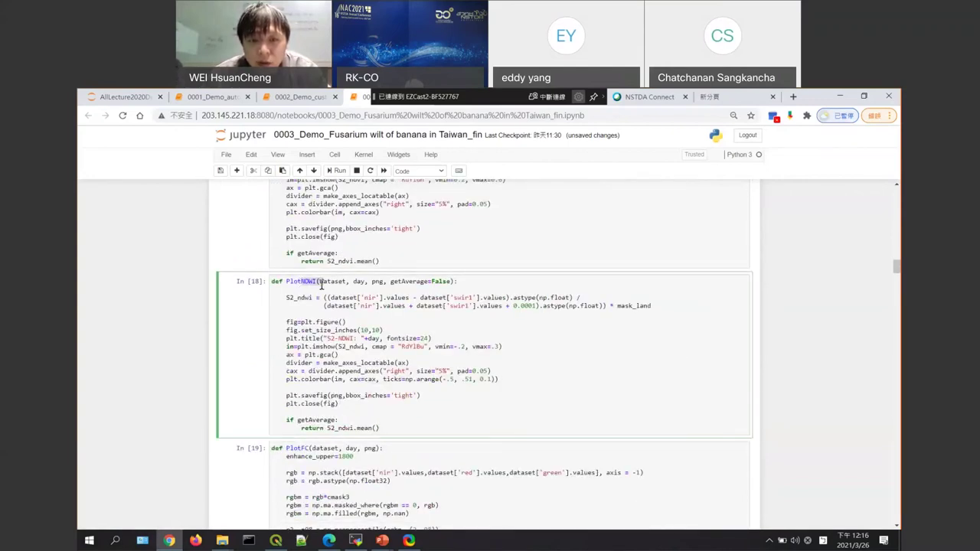
pyautogui.scroll(-2, 356, 305)
pyautogui.scroll(-1, 357, 305)
pyautogui.tripleClick(301, 291)
pyautogui.scroll(-6, 325, 307)
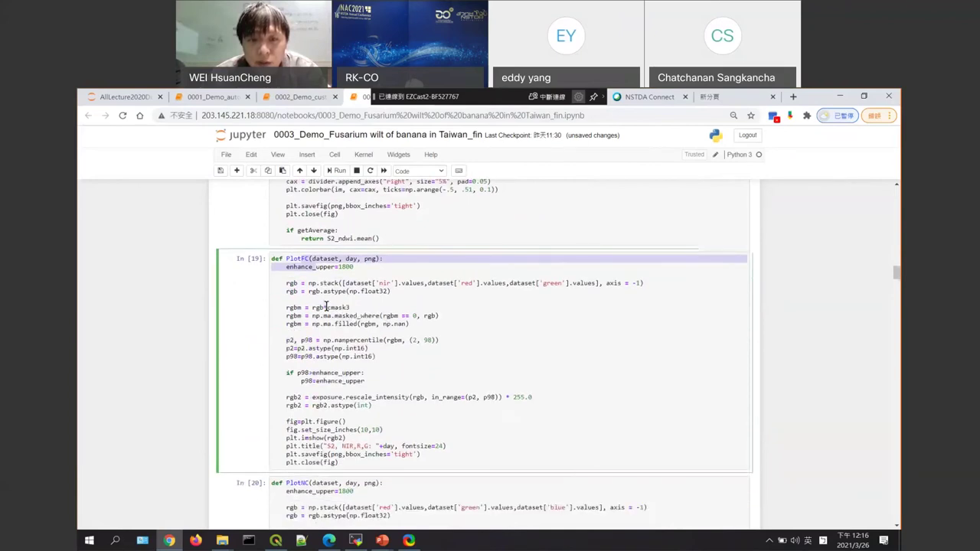
pyautogui.click(317, 317)
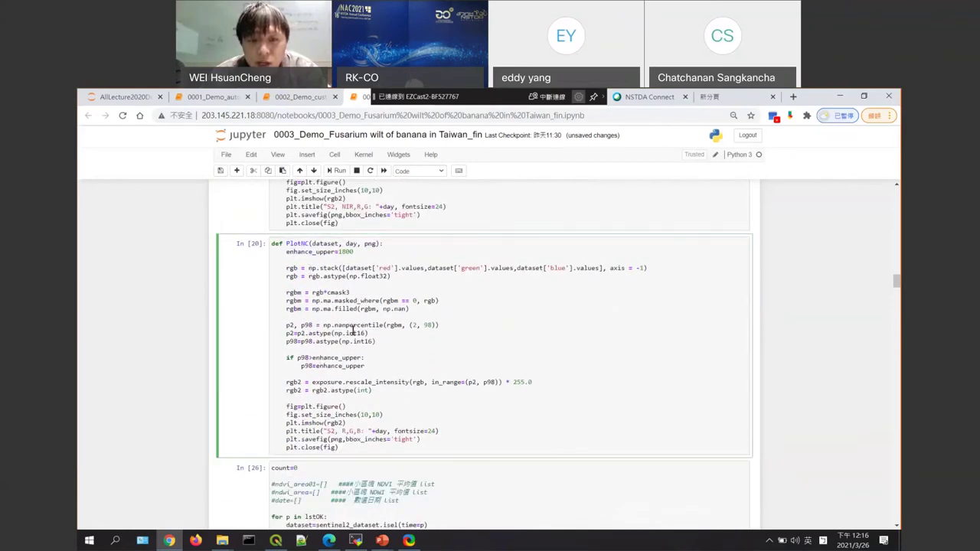
# - Run the shapefile rasterization mask cell and the PlotNDVI, PlotNDWI, PlotFC and PlotNC function definition cells
pyautogui.scroll(4, 400, 354)
pyautogui.scroll(15, 400, 353)
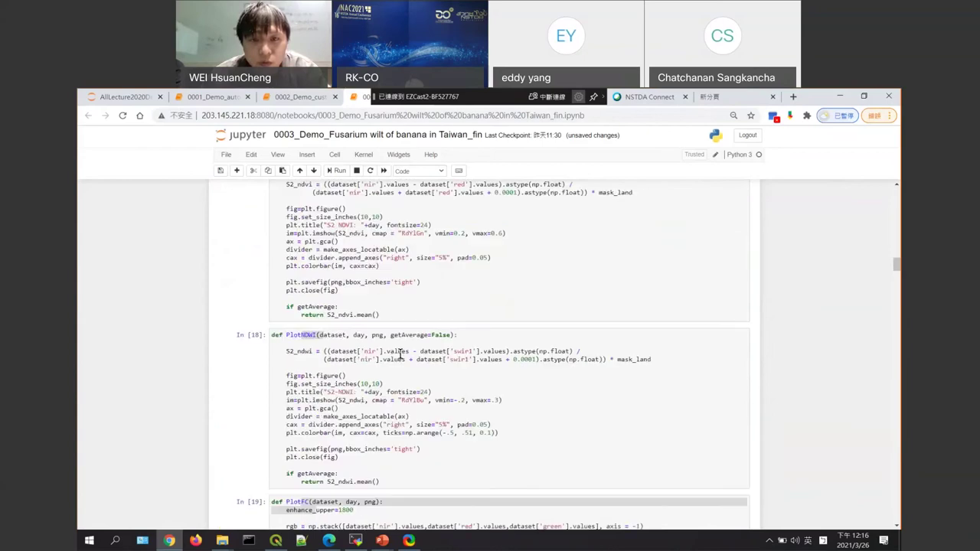
pyautogui.scroll(2, 399, 352)
pyautogui.scroll(-1, 400, 353)
pyautogui.click(467, 411)
pyautogui.scroll(-5, 468, 411)
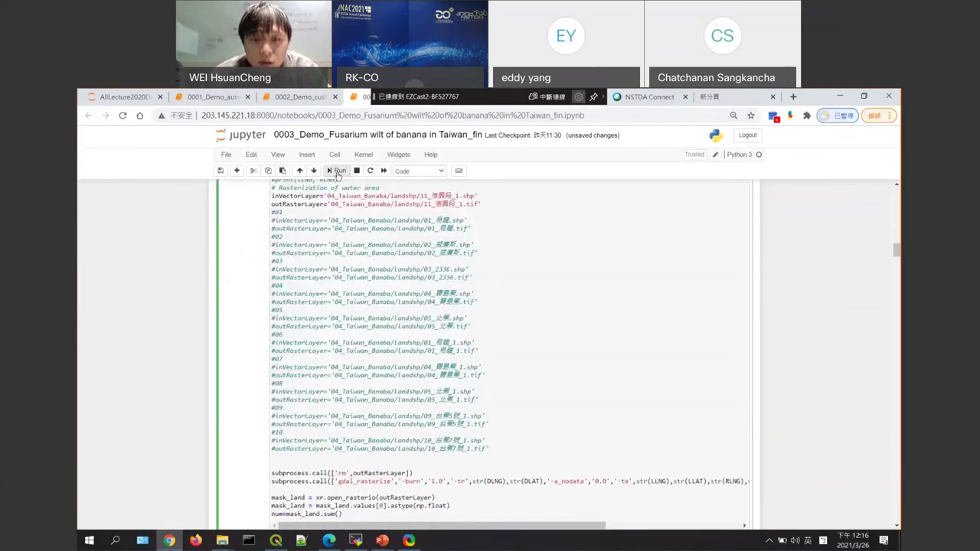
pyautogui.scroll(-4, 412, 260)
pyautogui.scroll(2, 359, 209)
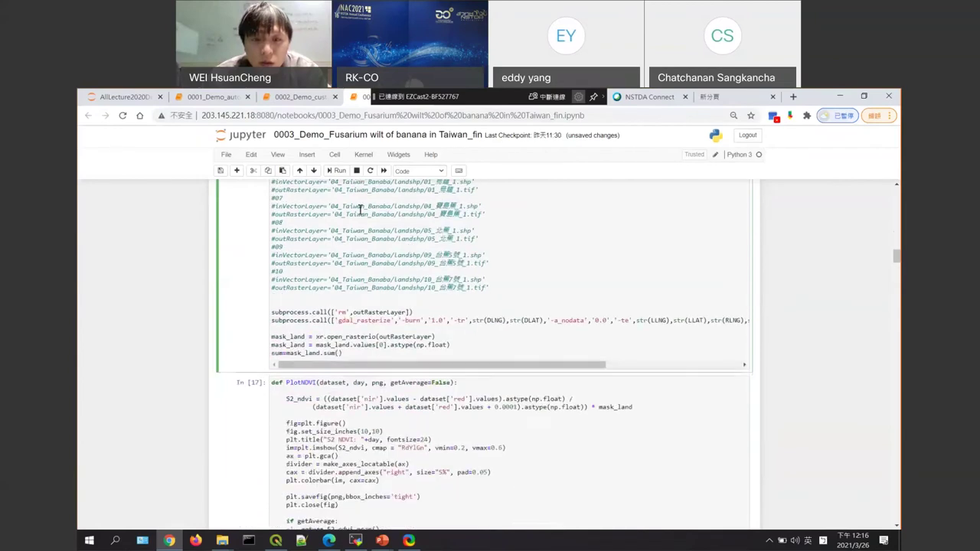
pyautogui.click(340, 171)
pyautogui.click(340, 171)
pyautogui.click(339, 170)
pyautogui.click(339, 171)
pyautogui.click(339, 171)
pyautogui.scroll(-1, 409, 242)
pyautogui.scroll(2, 408, 243)
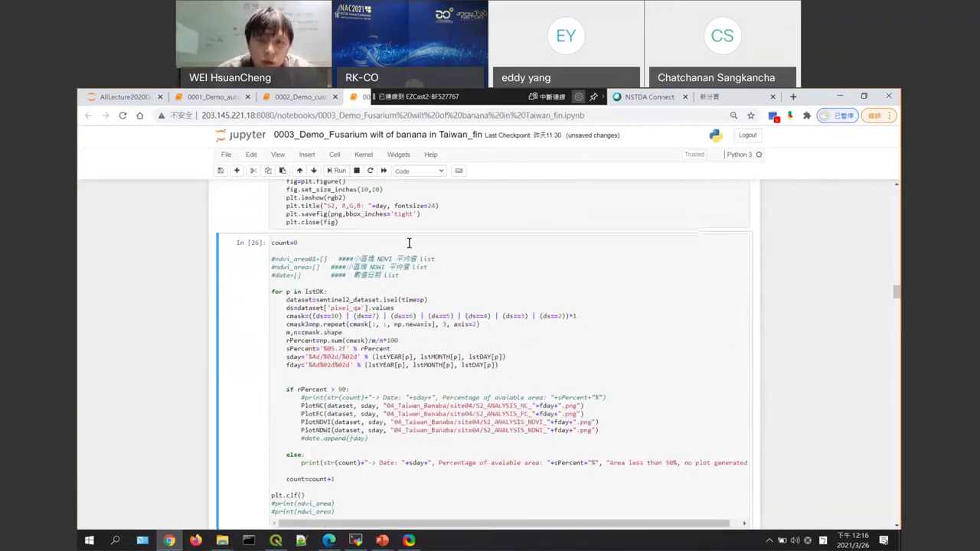
# - Review the PlotNC, PlotFC, PlotNDVI and PlotNDWI calls in the lstOK loop cell, highlighting the call lines
pyautogui.click(303, 406)
pyautogui.moveTo(304, 407); pyautogui.dragTo(323, 419)
pyautogui.click(321, 419)
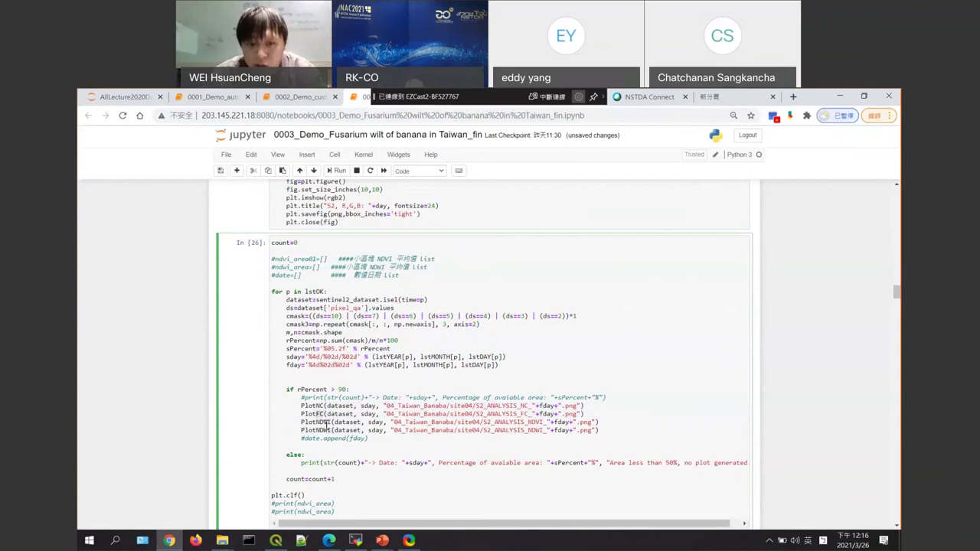
pyautogui.tripleClick(337, 431)
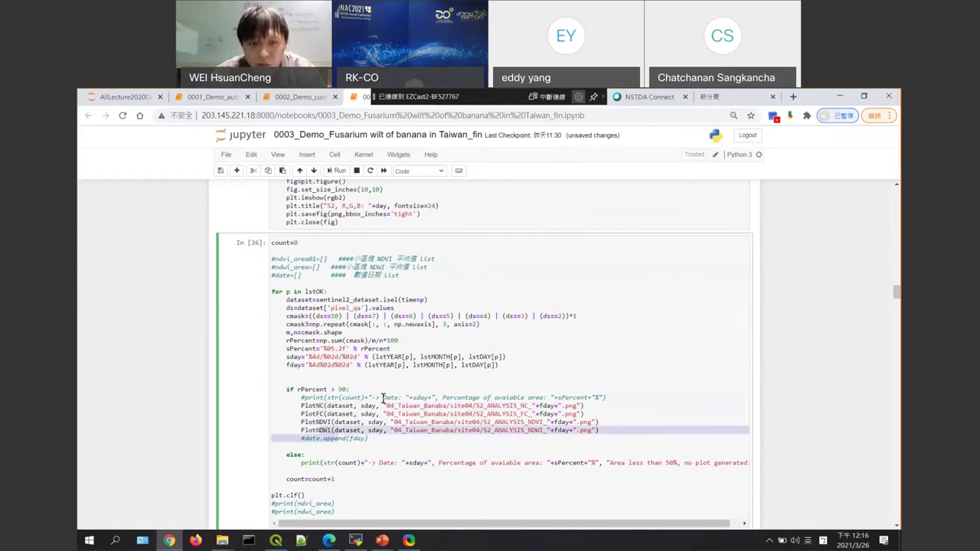
pyautogui.scroll(-1, 382, 397)
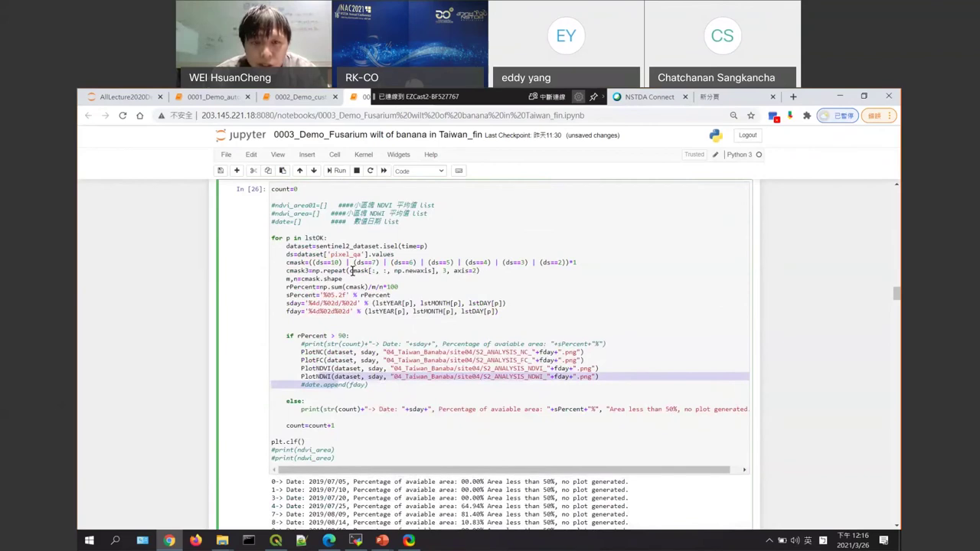
# - Highlight the rPercent > 90 condition that decides which dates the loop plots
pyautogui.moveTo(352, 335)
pyautogui.mouseDown()
pyautogui.moveTo(284, 335)
pyautogui.moveTo(353, 334)
pyautogui.mouseUp()
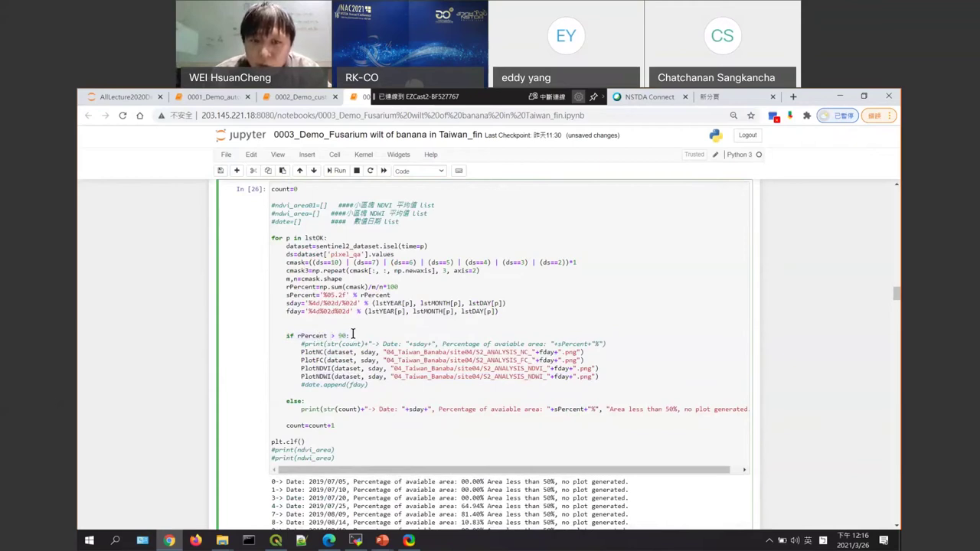
pyautogui.press('Left')
pyautogui.press('Left')
pyautogui.press('Left')
pyautogui.press('Left')
pyautogui.press('Left')
pyautogui.moveTo(353, 335); pyautogui.dragTo(315, 335)
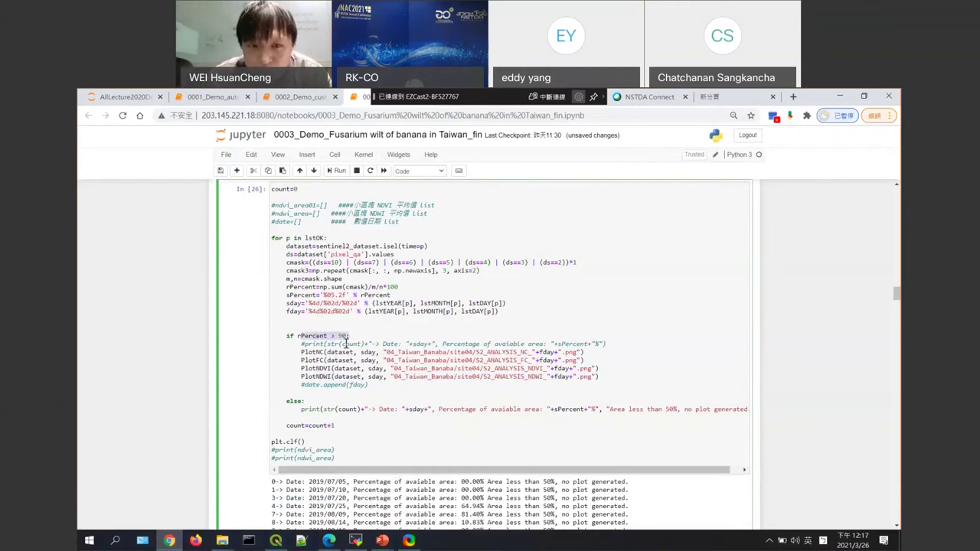
pyautogui.doubleClick(344, 335)
pyautogui.click(346, 335)
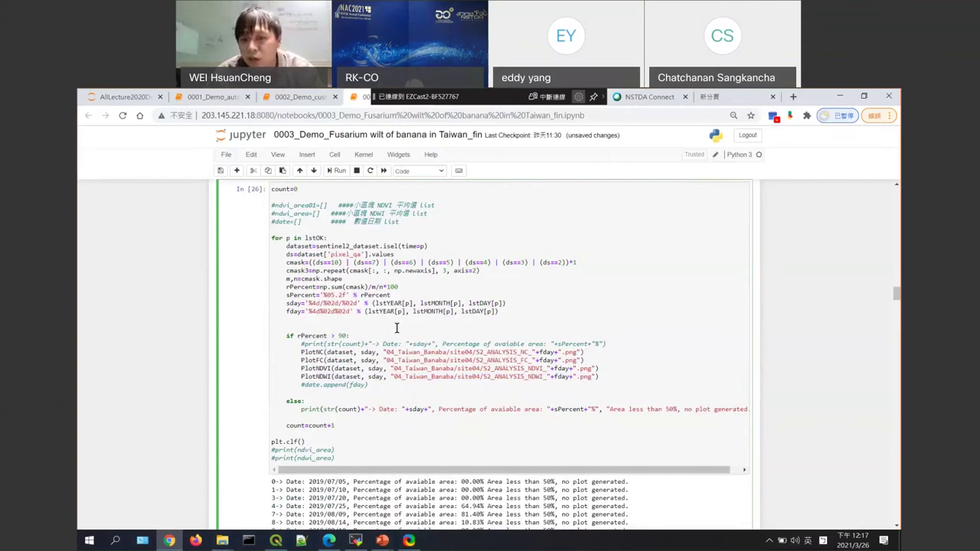
# - Run the loop cell that saves the NC, FC, NDVI and NDWI plots for each sufficiently clear date
pyautogui.scroll(-1, 419, 336)
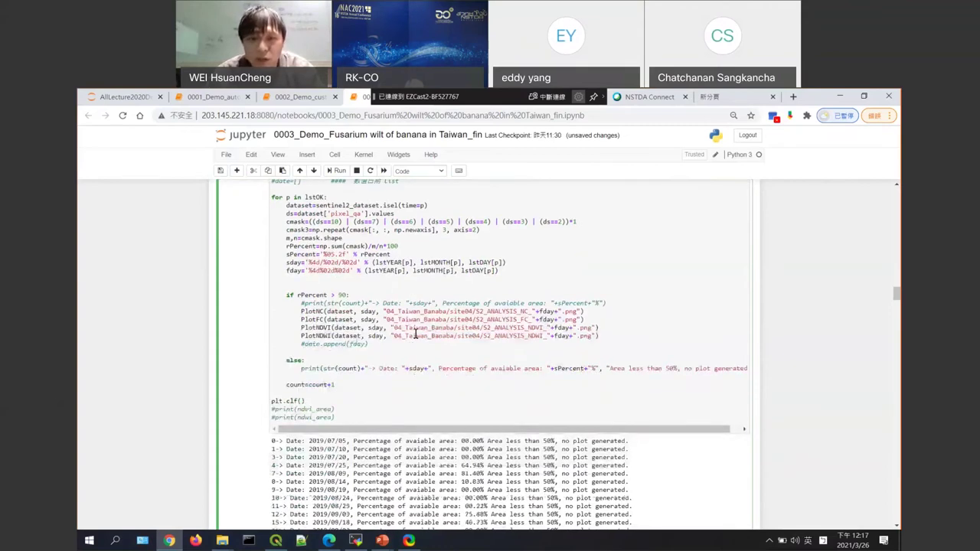
pyautogui.click(341, 176)
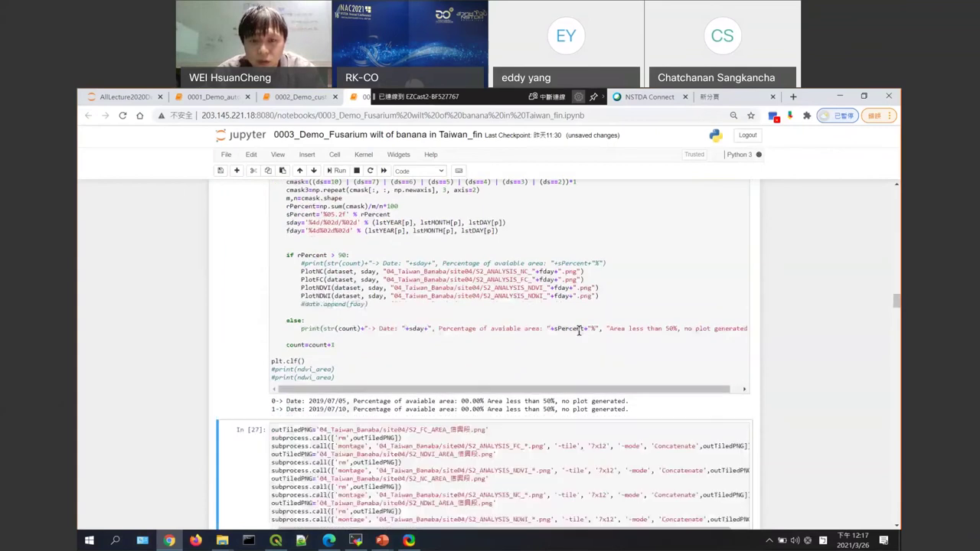
pyautogui.scroll(-2, 847, 368)
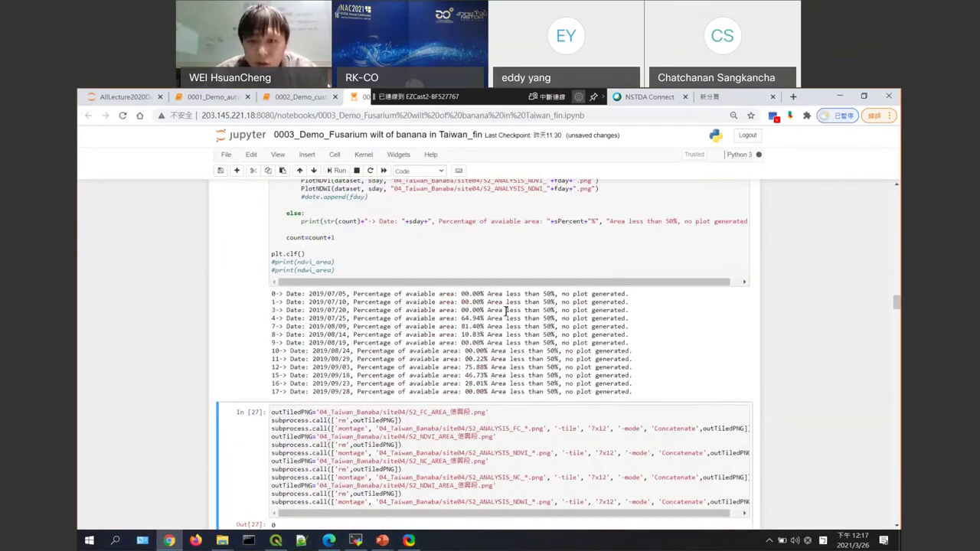
pyautogui.scroll(-1, 469, 320)
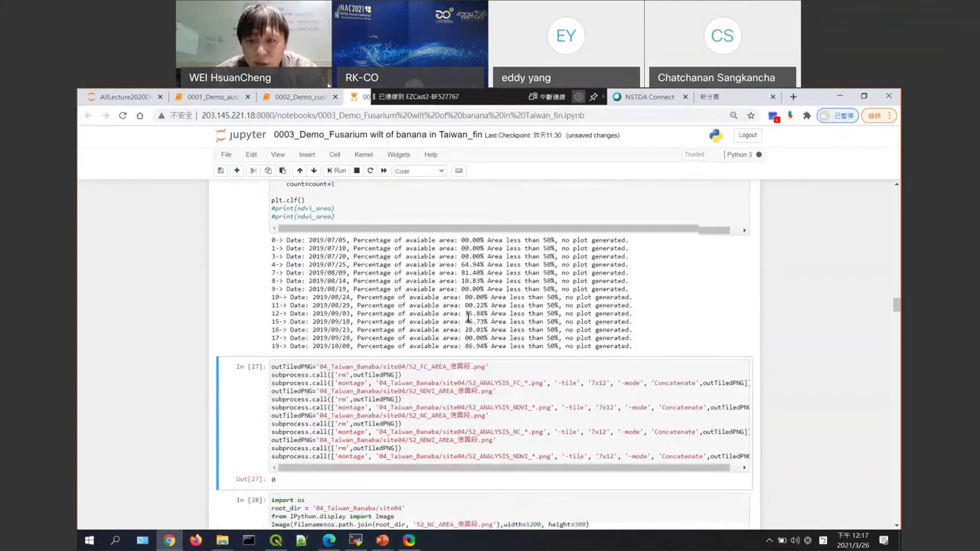
# - Examine the available-area percentages printed for each date, highlighting the 2019/08/09 and 2020/06/29 entries
pyautogui.doubleClick(463, 265)
pyautogui.moveTo(461, 273); pyautogui.dragTo(480, 281)
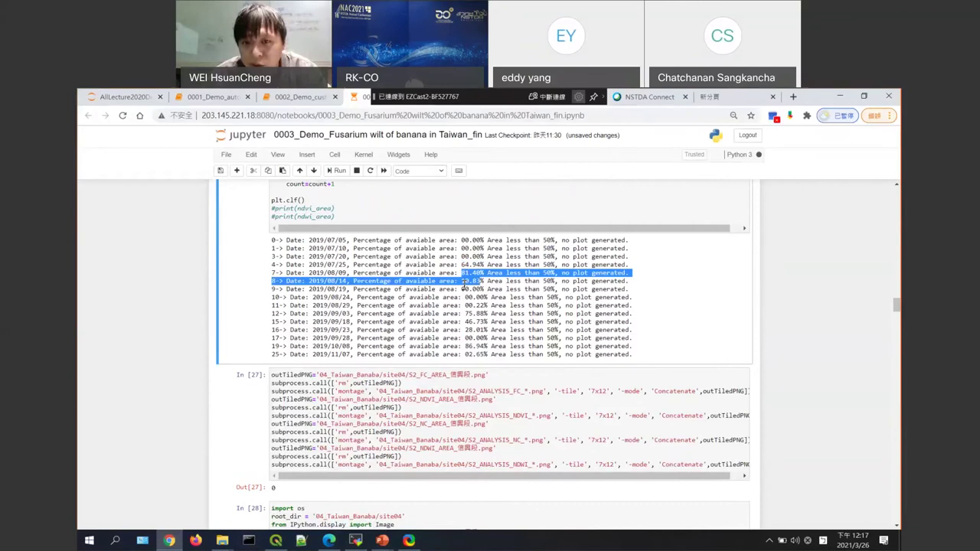
pyautogui.click(467, 292)
pyautogui.scroll(-1, 589, 280)
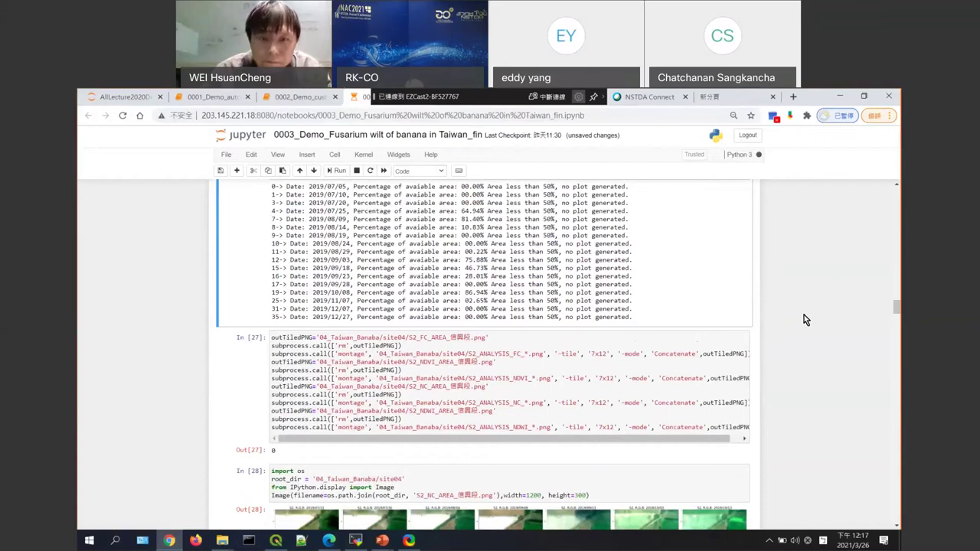
pyautogui.scroll(-1, 804, 314)
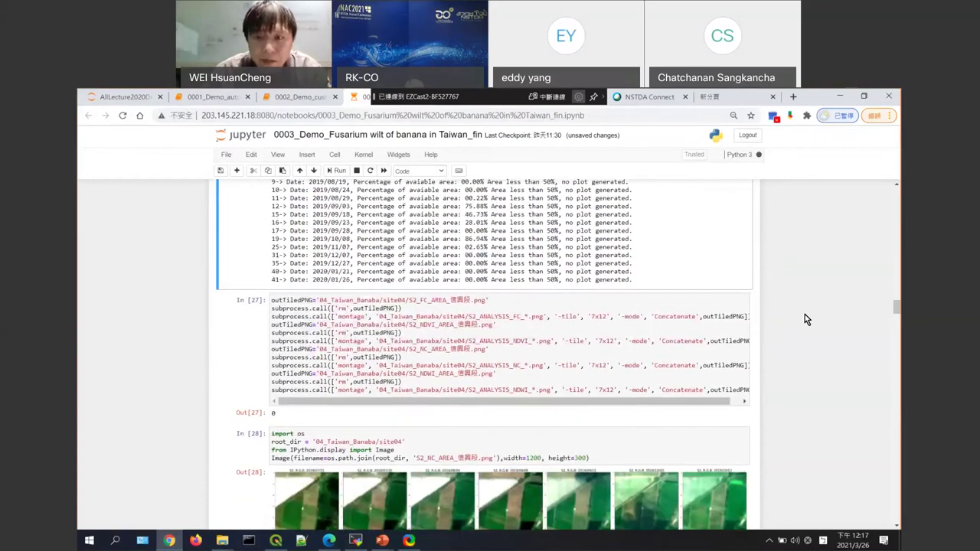
pyautogui.scroll(4, 805, 314)
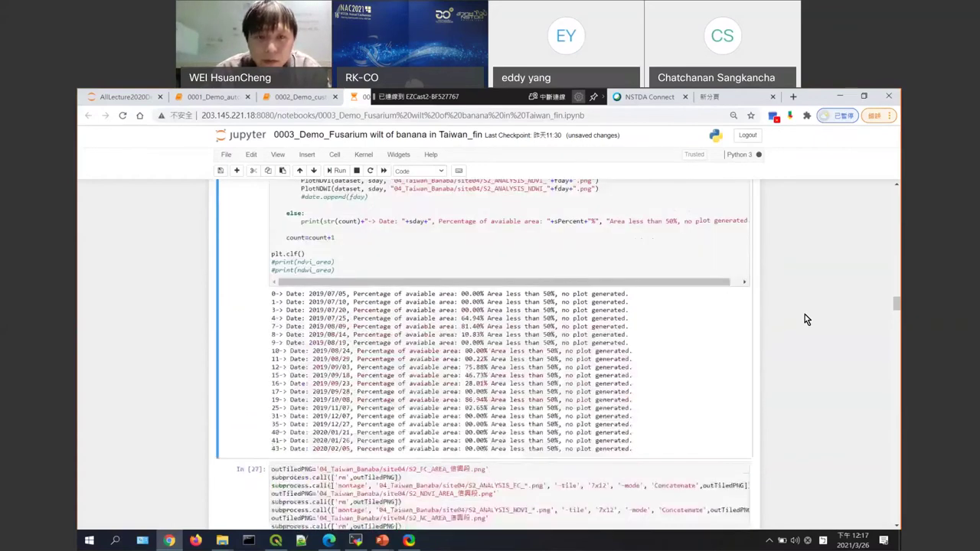
pyautogui.scroll(-2, 804, 314)
pyautogui.scroll(-2, 805, 317)
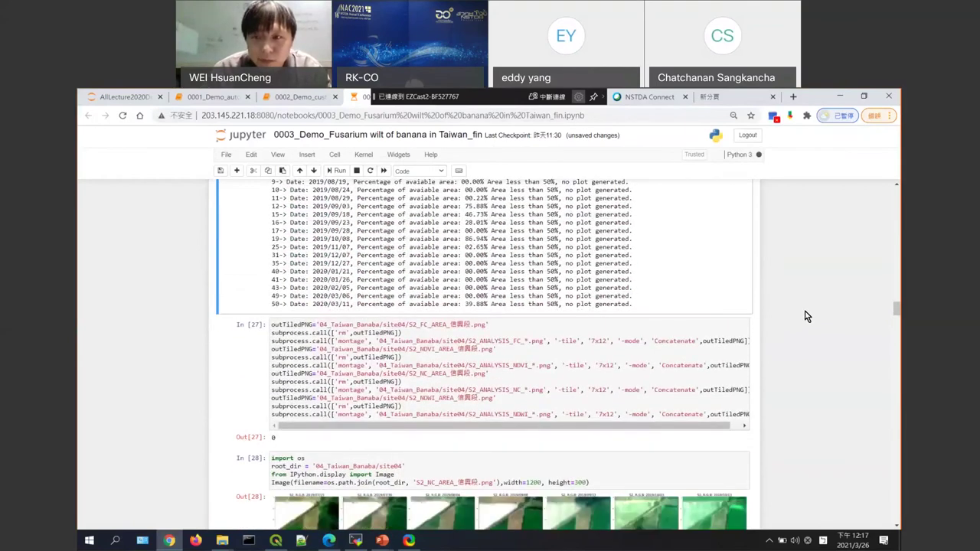
pyautogui.scroll(9, 804, 316)
pyautogui.scroll(-7, 804, 316)
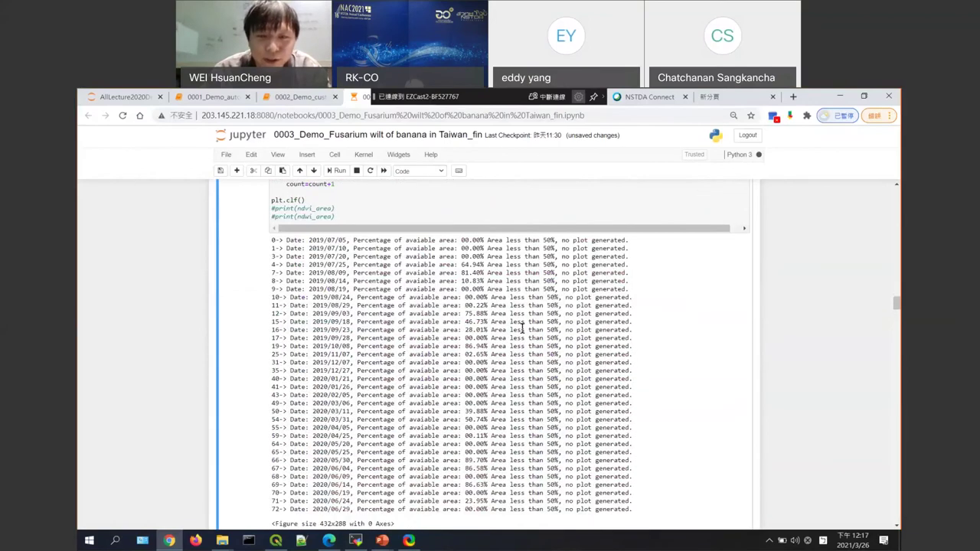
pyautogui.scroll(-1, 527, 317)
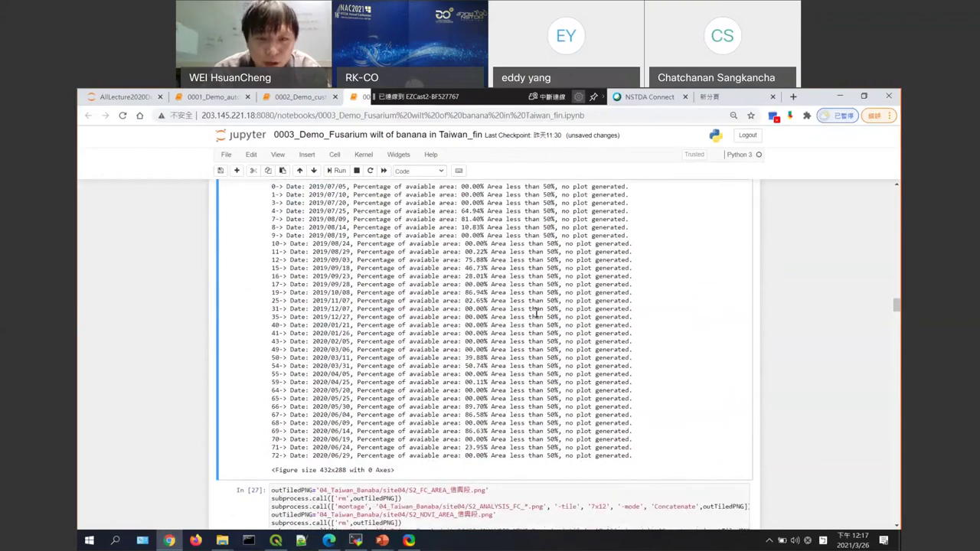
pyautogui.scroll(-2, 291, 355)
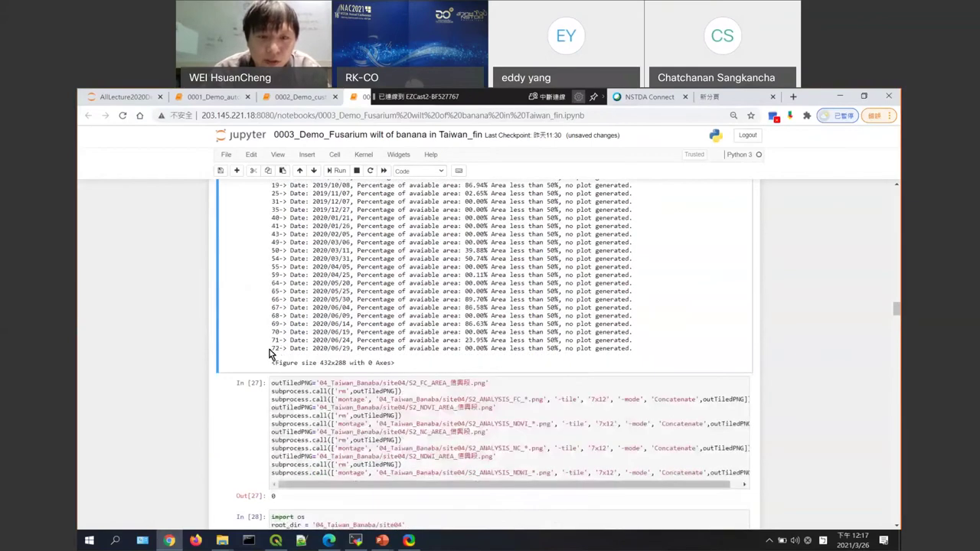
pyautogui.moveTo(273, 348); pyautogui.dragTo(396, 348)
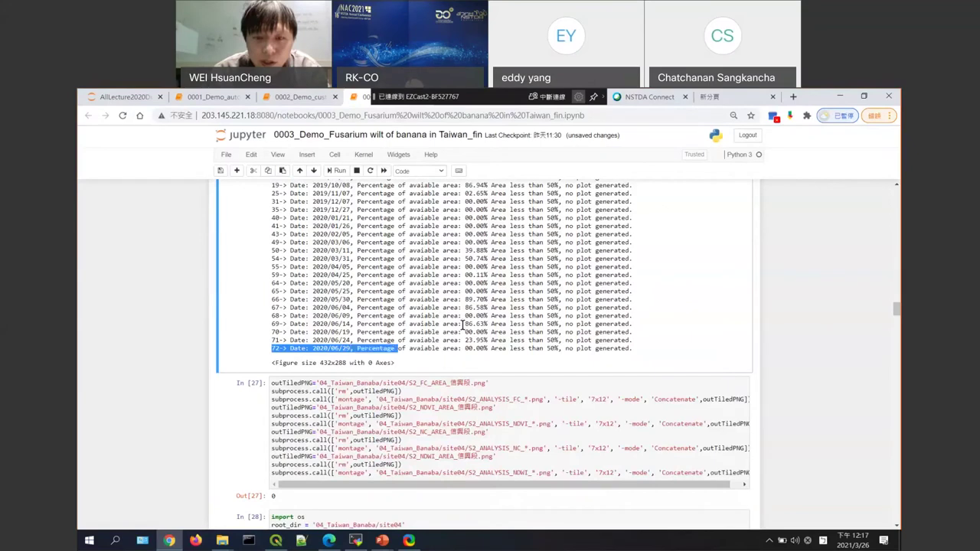
pyautogui.scroll(-1, 462, 326)
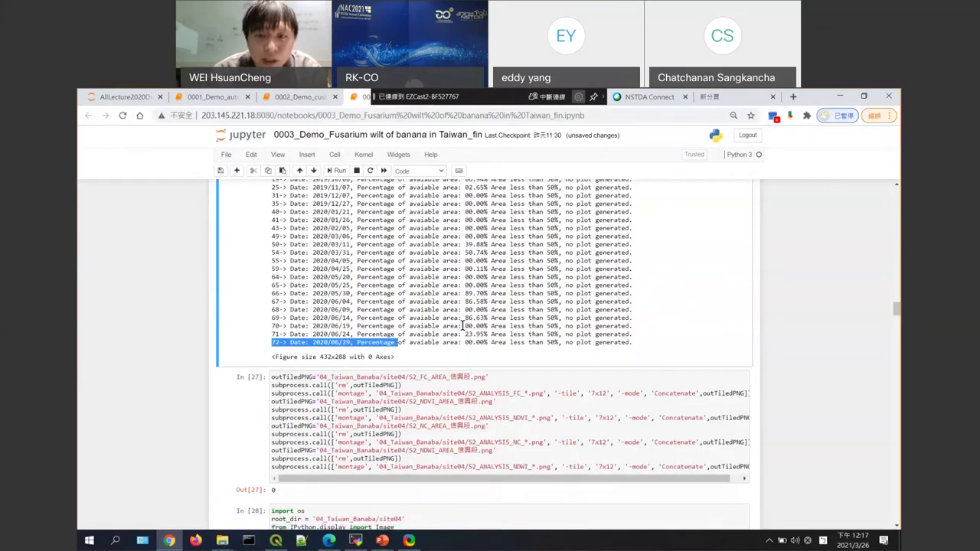
# - Run the 7x12 montage cell and the cells that display the tiled NC, NDVI and NDWI images
pyautogui.scroll(-2, 430, 308)
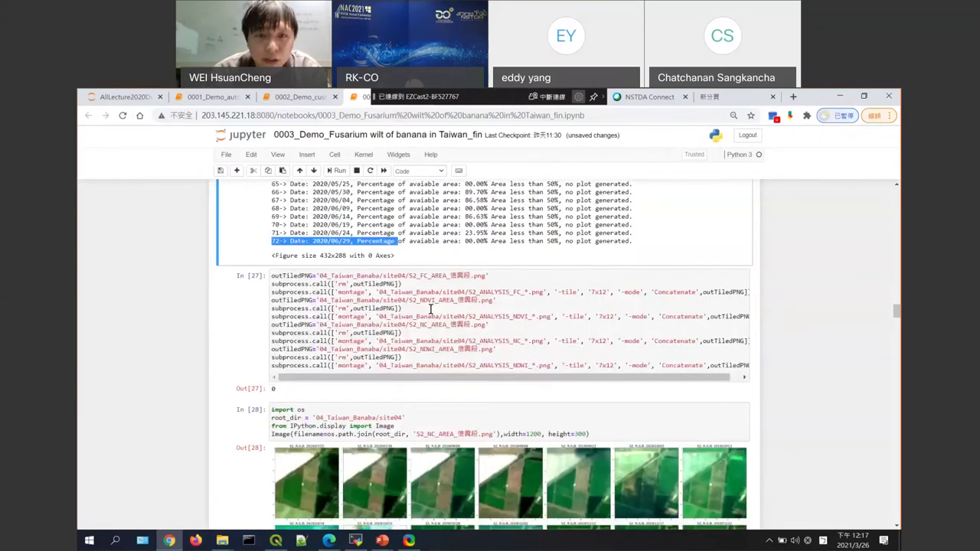
pyautogui.click(353, 308)
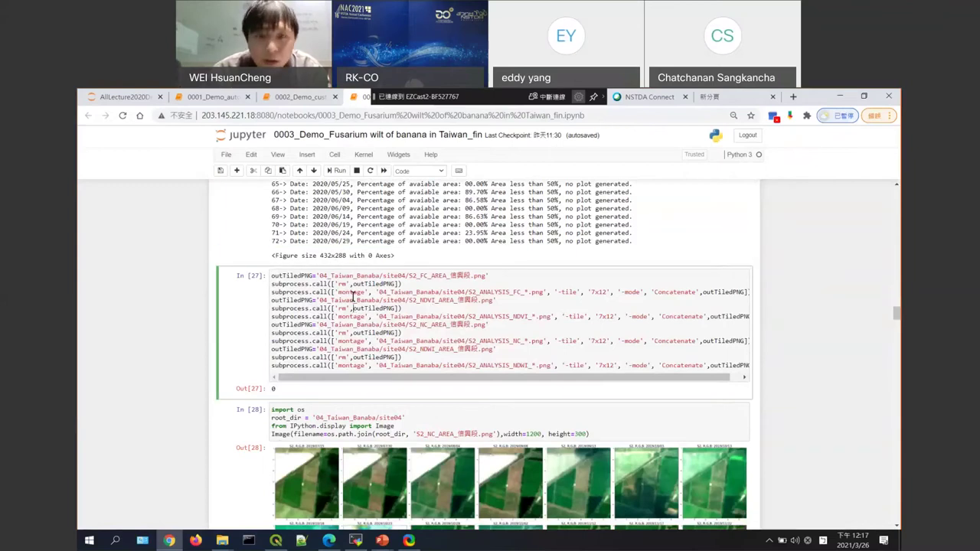
pyautogui.scroll(3, 384, 243)
pyautogui.scroll(-3, 384, 244)
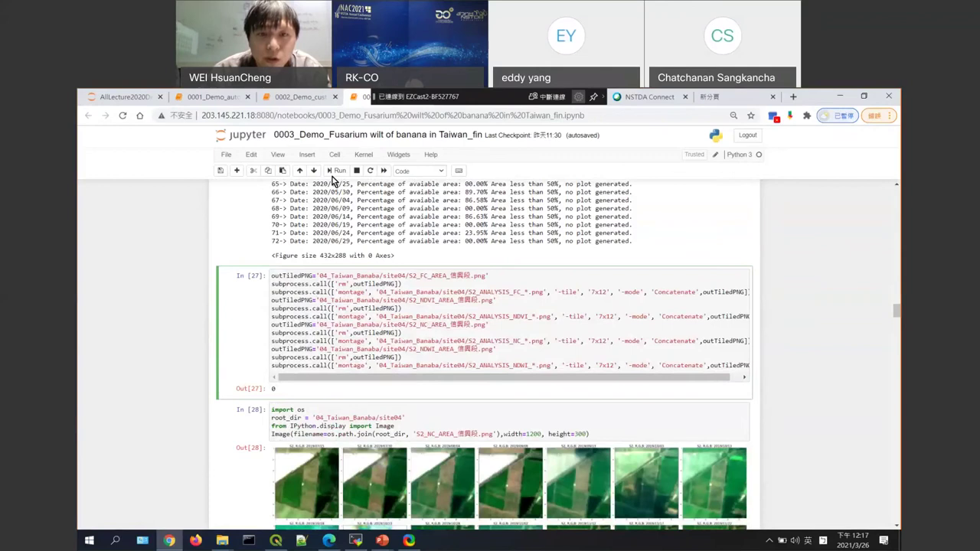
pyautogui.click(337, 172)
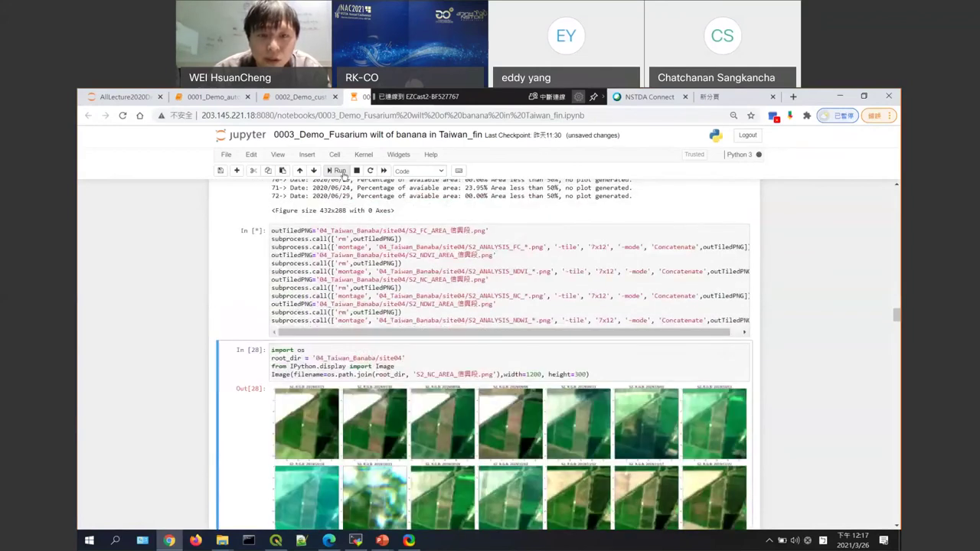
pyautogui.click(340, 171)
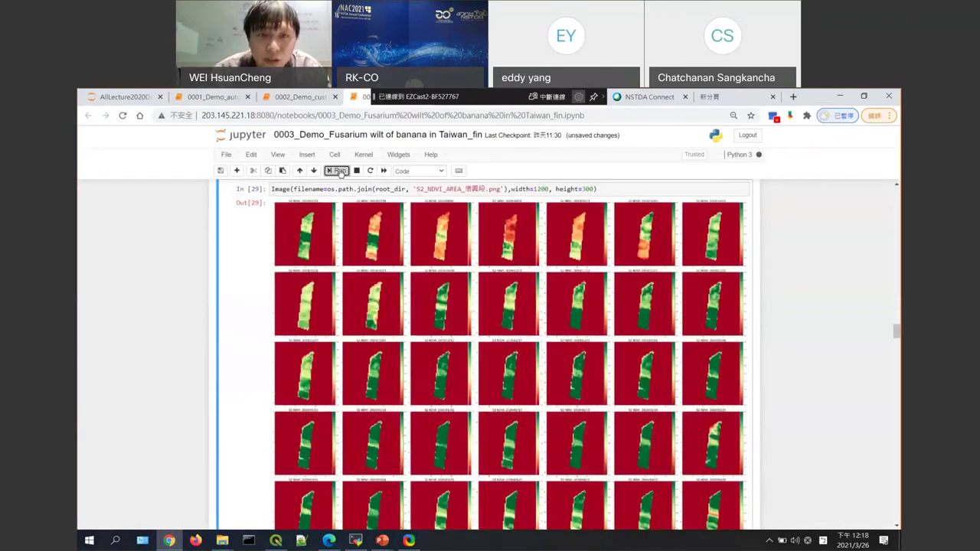
pyautogui.click(341, 172)
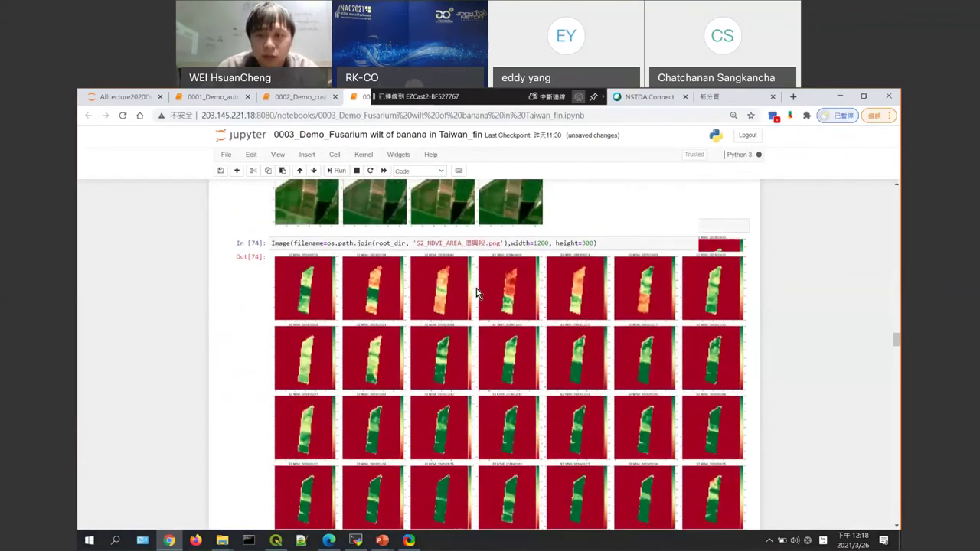
# - Examine the parcel's tiled natural-colour images and the tiled NDVI maps across the dates
pyautogui.scroll(3, 477, 293)
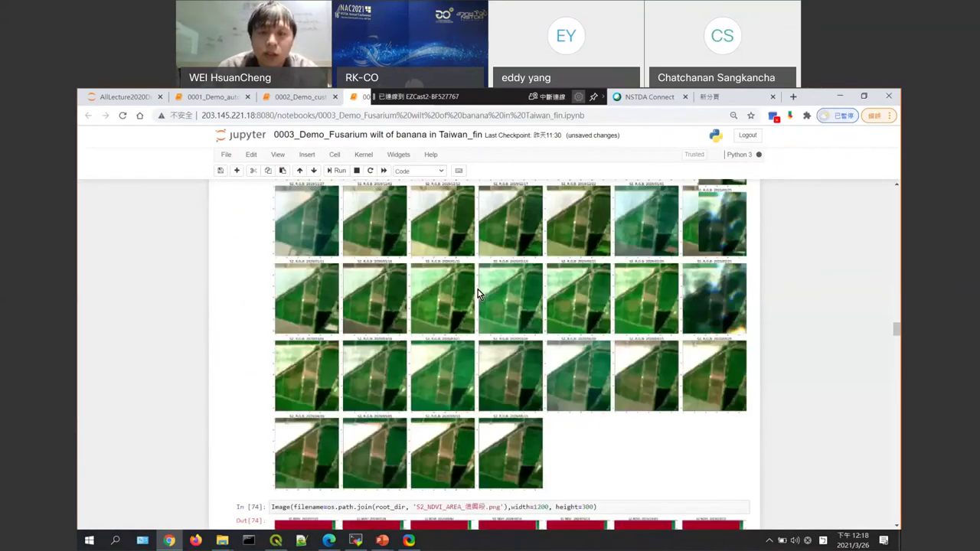
pyautogui.scroll(5, 478, 289)
pyautogui.scroll(-3, 437, 276)
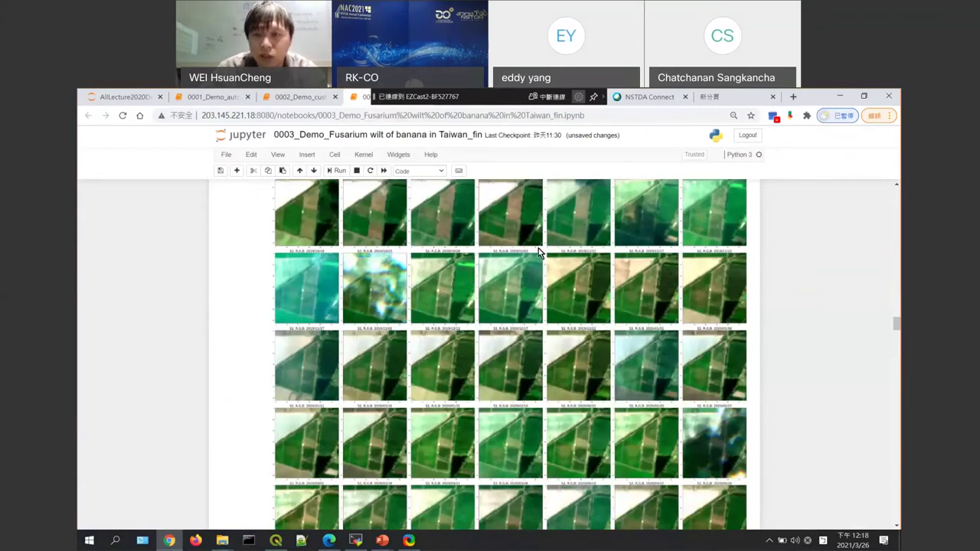
pyautogui.scroll(-2, 633, 282)
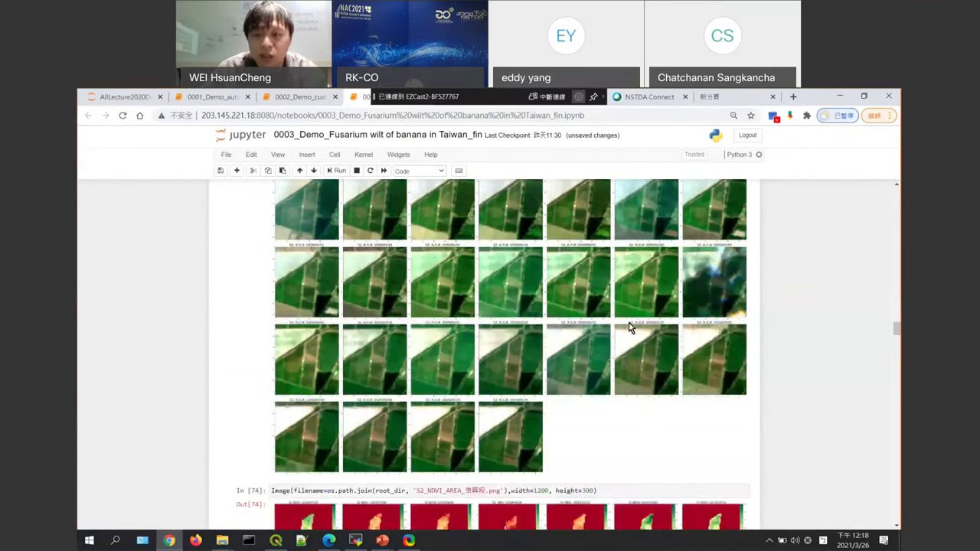
pyautogui.scroll(-4, 575, 322)
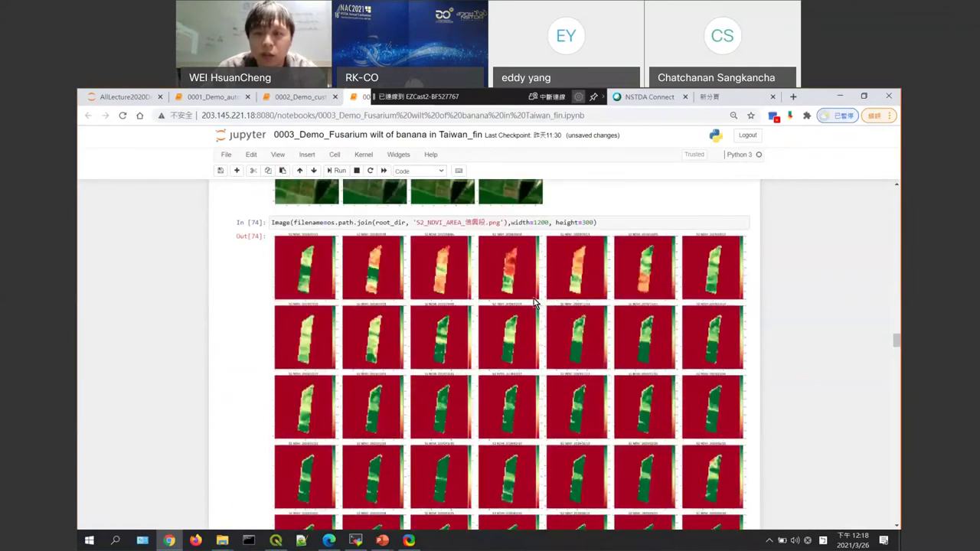
pyautogui.scroll(-4, 531, 298)
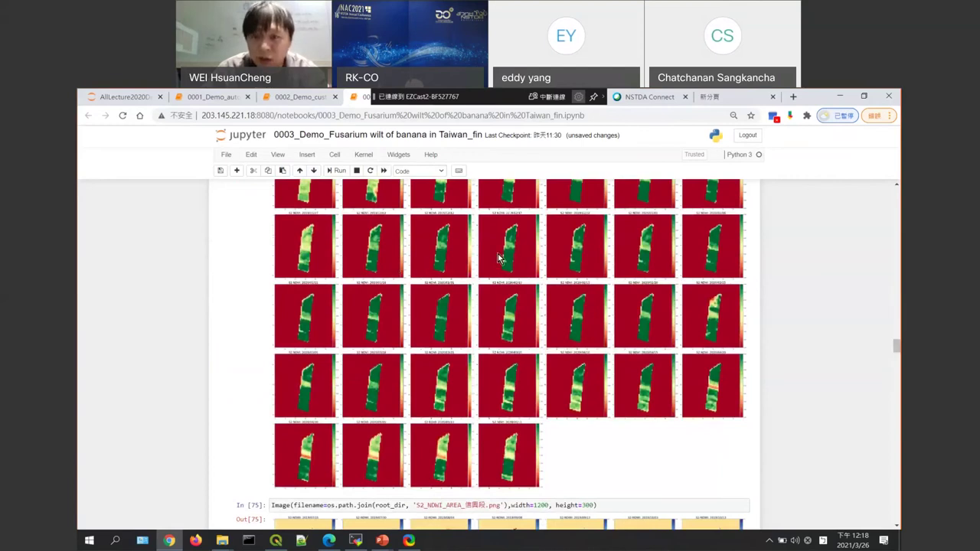
# - Examine the parcel's tiled NDWI maps across the dates in the S2_NDWI_AREA image
pyautogui.scroll(-1, 509, 263)
pyautogui.scroll(-4, 514, 260)
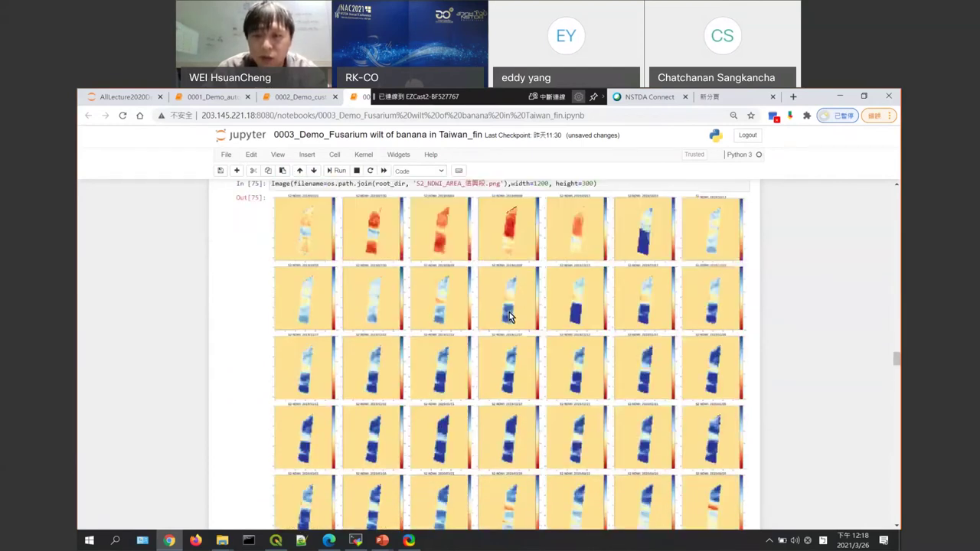
pyautogui.scroll(-2, 533, 287)
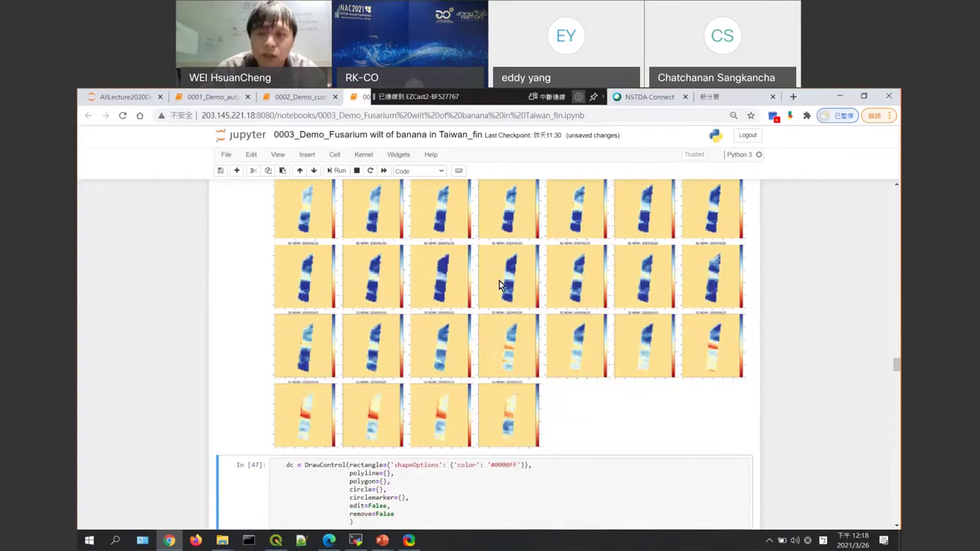
pyautogui.scroll(1, 496, 290)
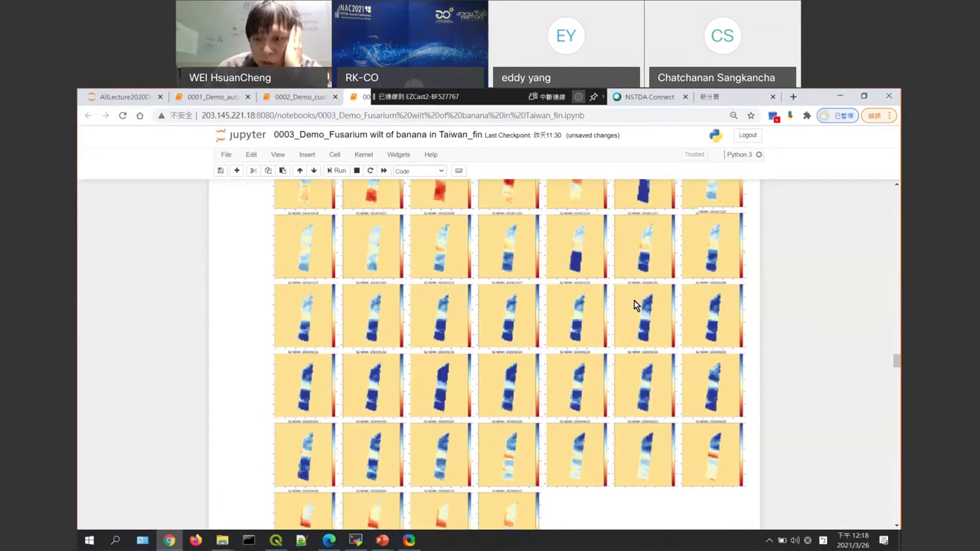
pyautogui.scroll(2, 633, 308)
pyautogui.scroll(-1, 633, 307)
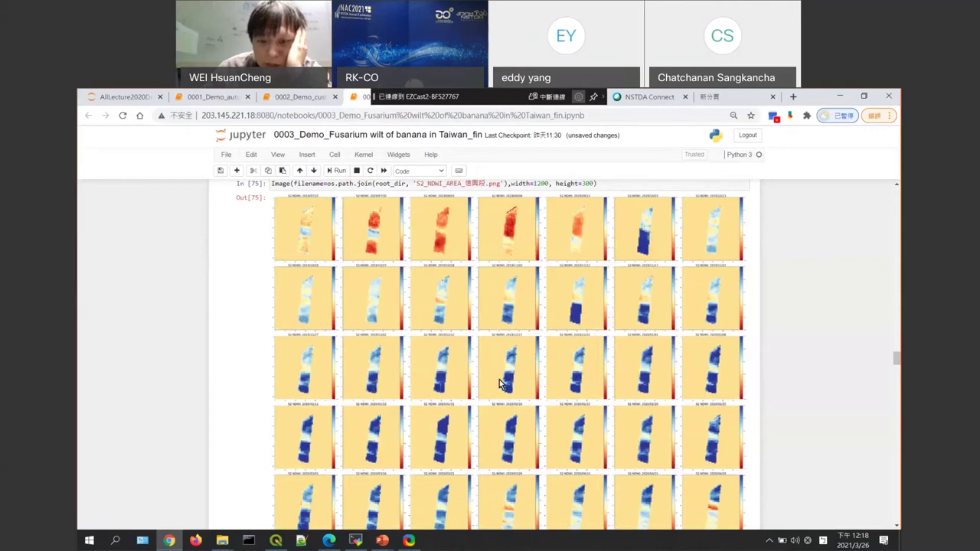
# - Run the DrawControl cell, the GetBoundary and CreateMap definitions, and the cell that displays the interactive map
pyautogui.scroll(-3, 498, 383)
pyautogui.scroll(-4, 497, 362)
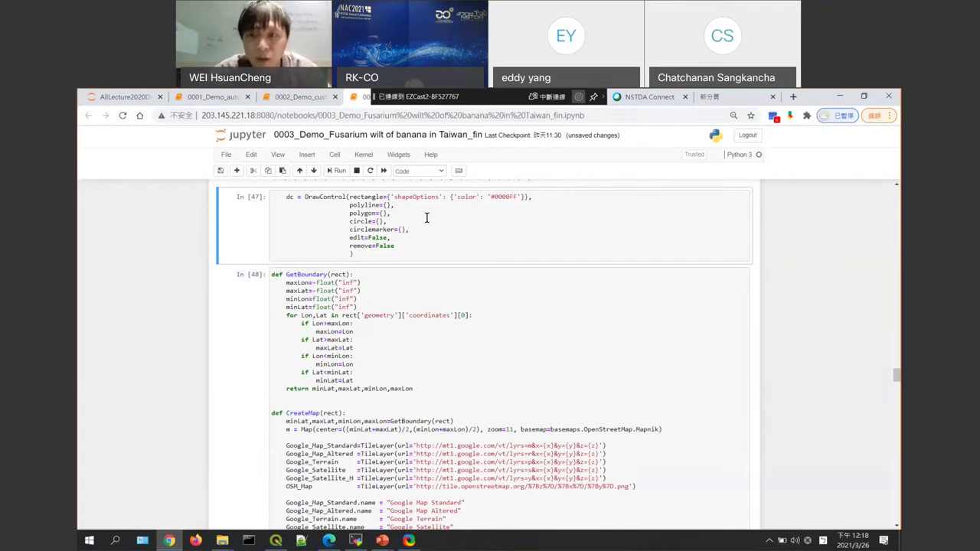
pyautogui.scroll(2, 382, 202)
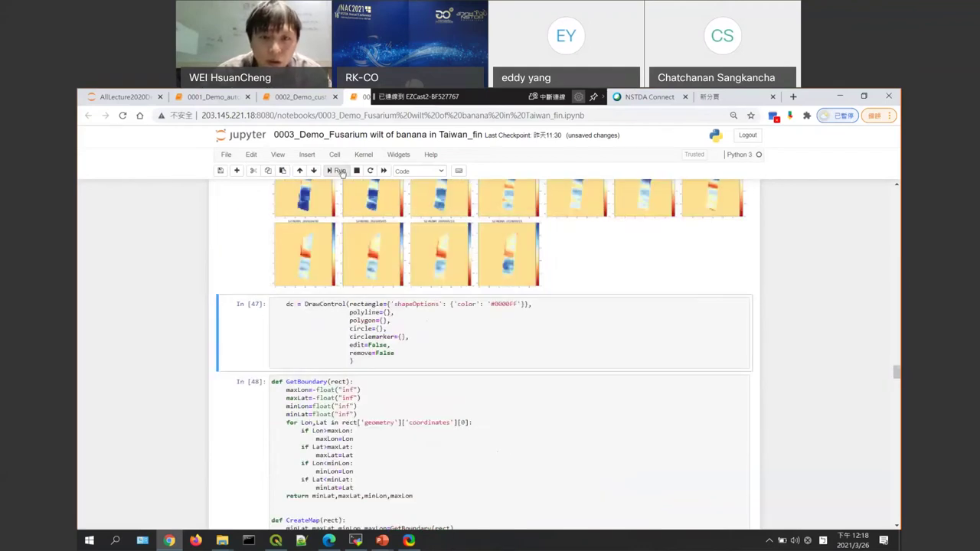
pyautogui.click(340, 171)
pyautogui.click(340, 170)
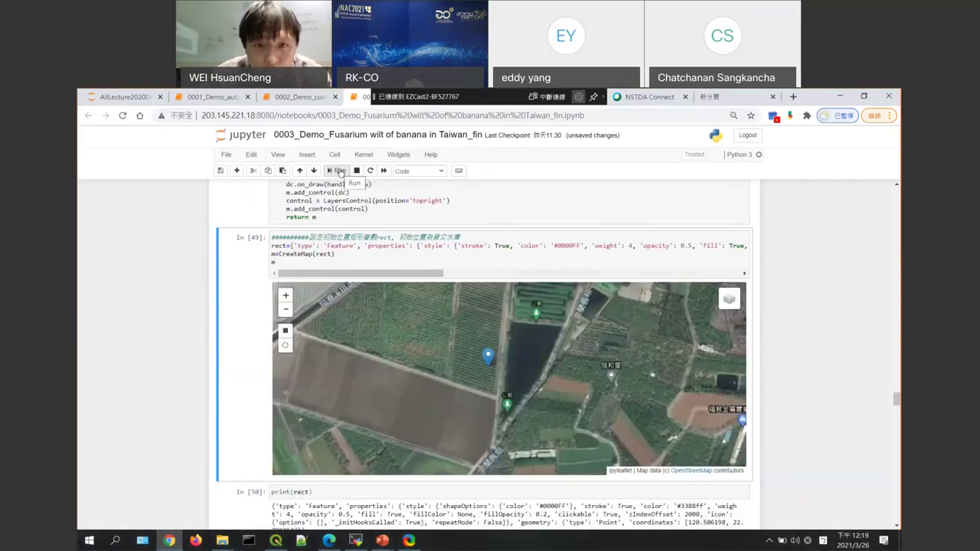
pyautogui.click(340, 171)
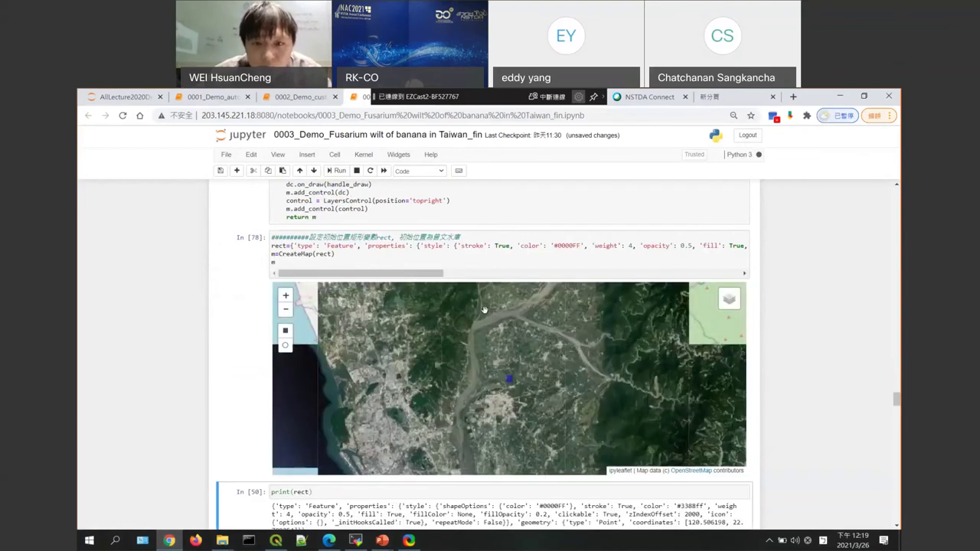
# - Place a circle marker on the green field beside the dark pond inside the map's blue rectangle
pyautogui.click(285, 296)
pyautogui.click(285, 296)
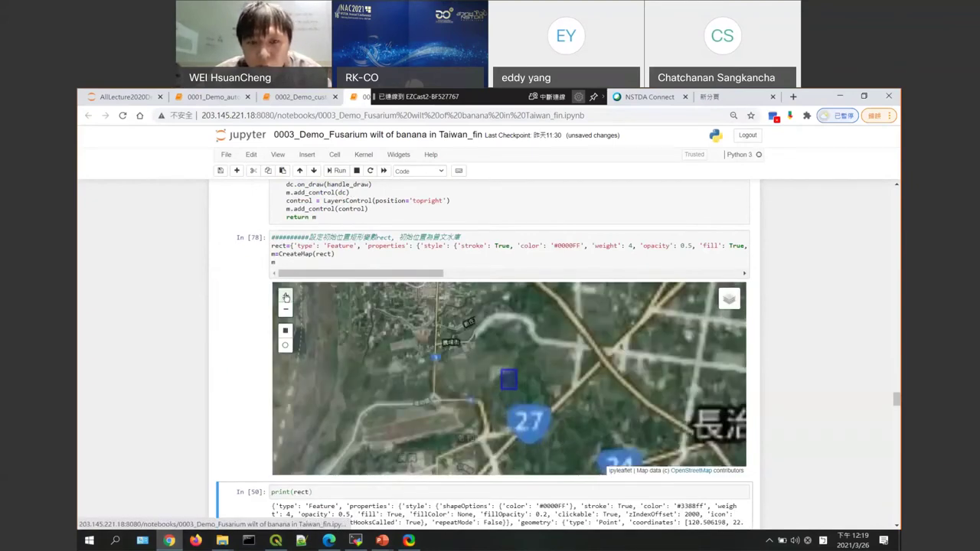
pyautogui.click(285, 295)
pyautogui.click(285, 297)
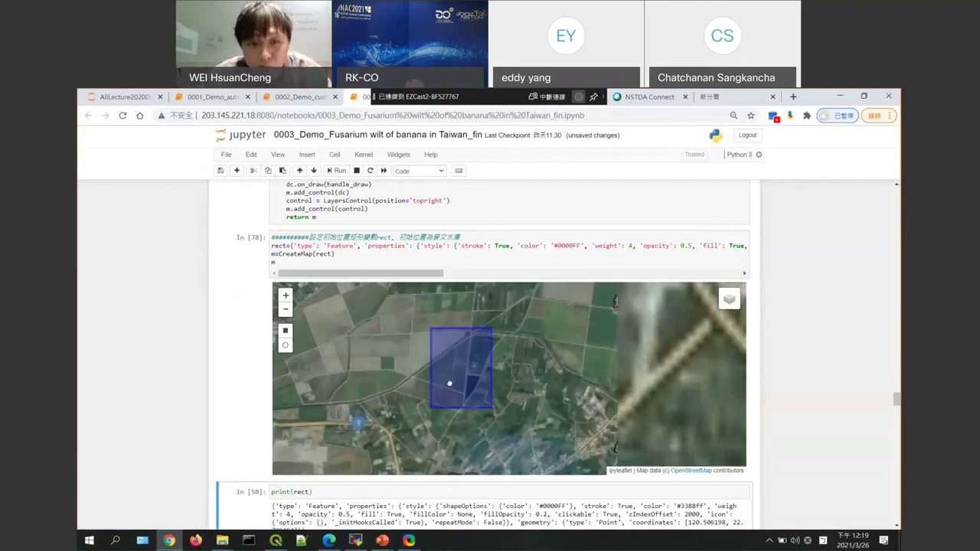
pyautogui.click(285, 298)
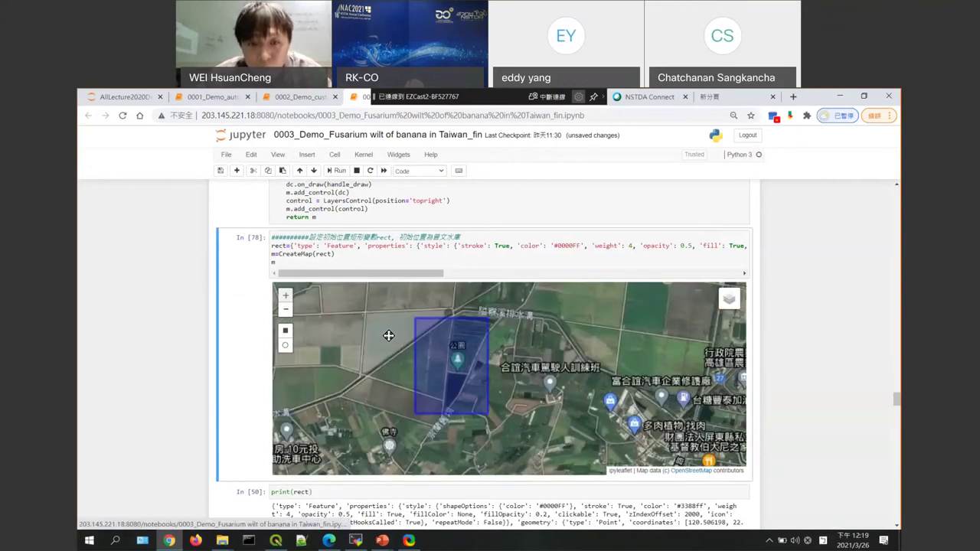
pyautogui.scroll(1, 389, 335)
pyautogui.click(284, 345)
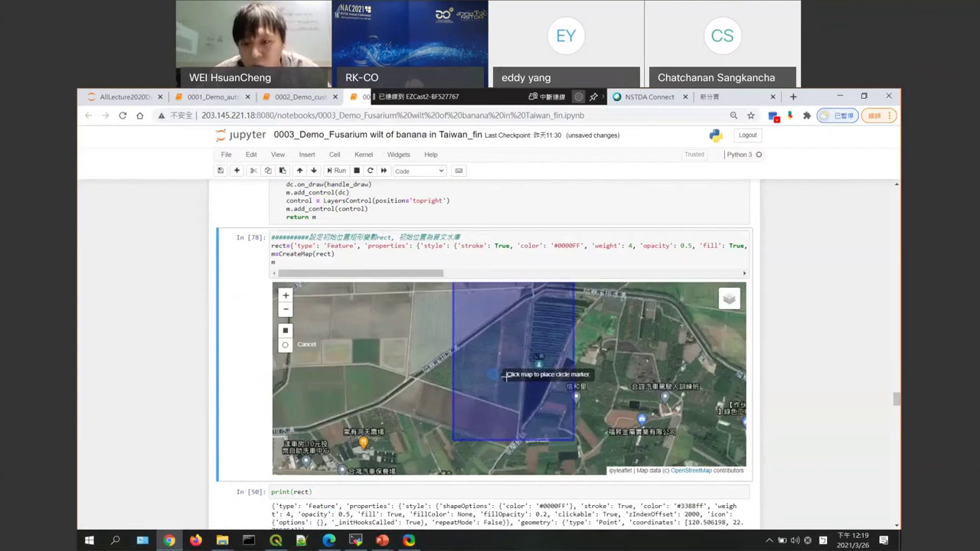
pyautogui.scroll(1, 764, 417)
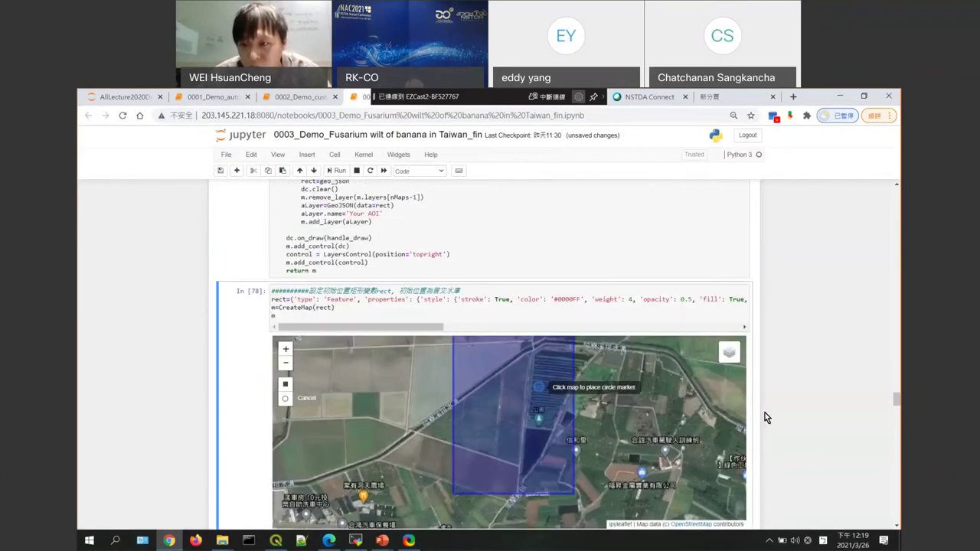
pyautogui.scroll(-1, 791, 401)
pyautogui.scroll(-2, 791, 400)
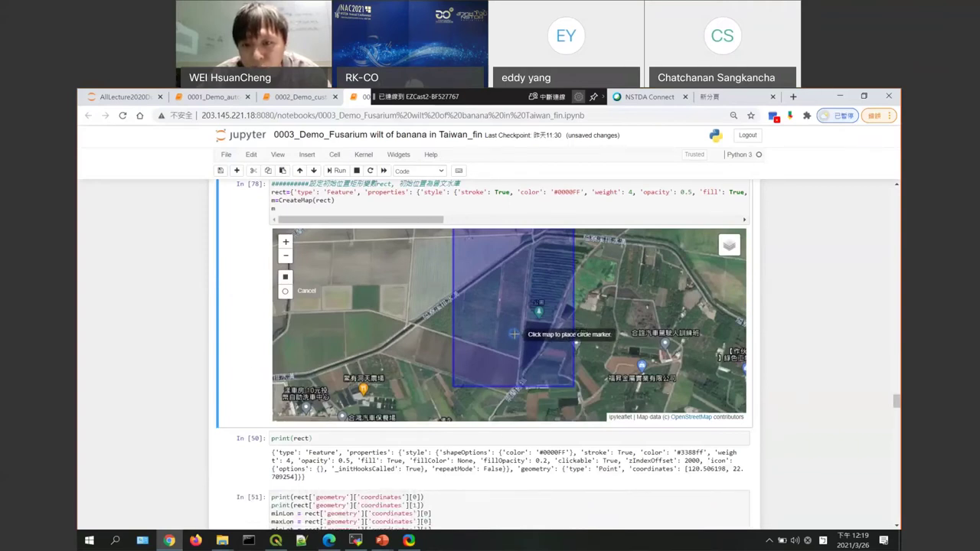
pyautogui.click(514, 334)
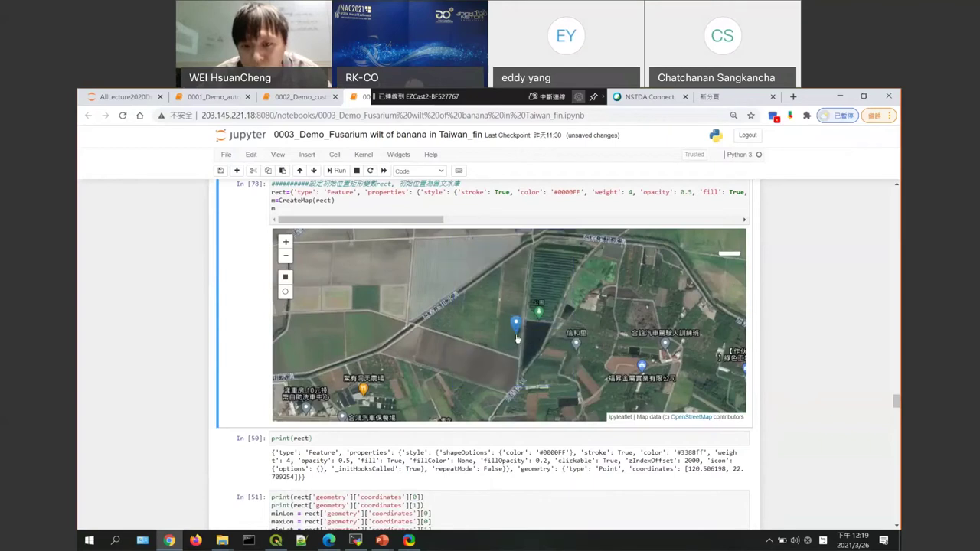
# - Run the print(rect) cell and the coordinate-extraction cell, and highlight the marker's printed longitude and latitude
pyautogui.scroll(-1, 547, 368)
pyautogui.scroll(-1, 547, 369)
pyautogui.click(547, 368)
pyautogui.click(334, 171)
pyautogui.click(334, 171)
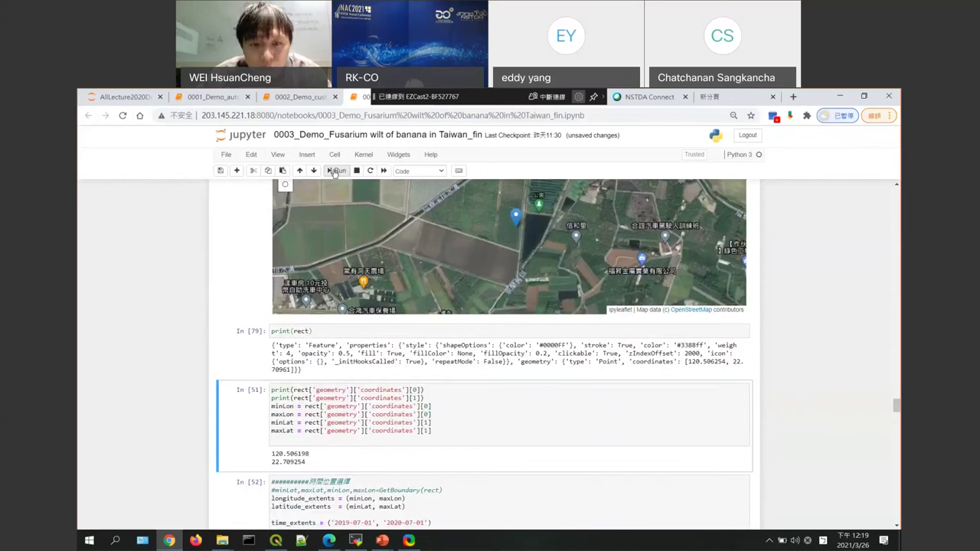
pyautogui.scroll(-2, 525, 335)
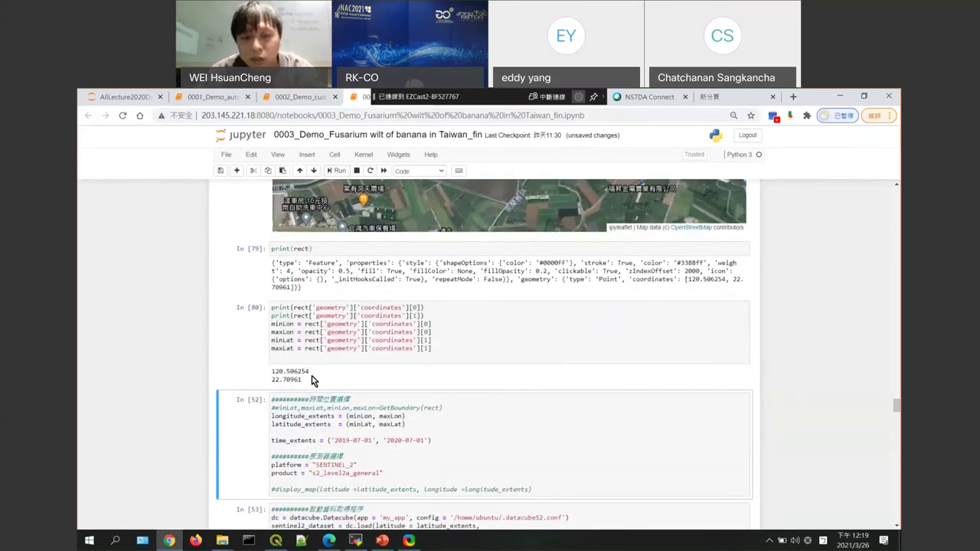
pyautogui.moveTo(305, 380); pyautogui.dragTo(274, 376)
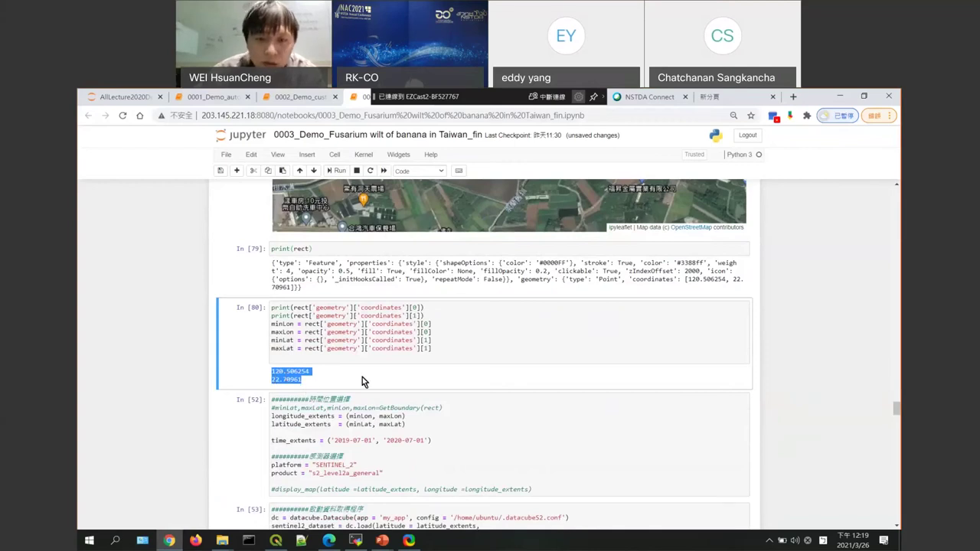
# - Run the cells from the SENTINEL_2 time and product selection through the loop plotting NDVI and NDWI for each date
pyautogui.scroll(-2, 362, 376)
pyautogui.click(425, 297)
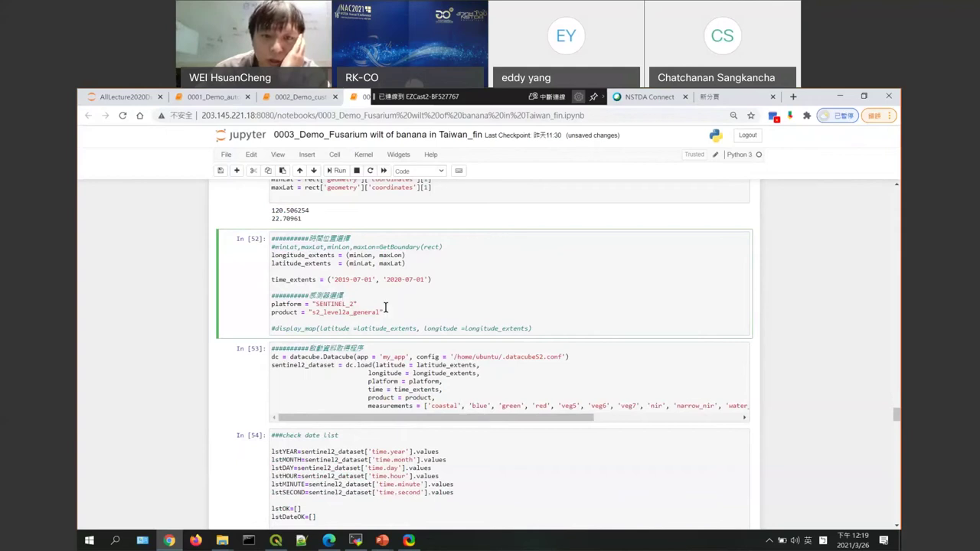
pyautogui.tripleClick(317, 296)
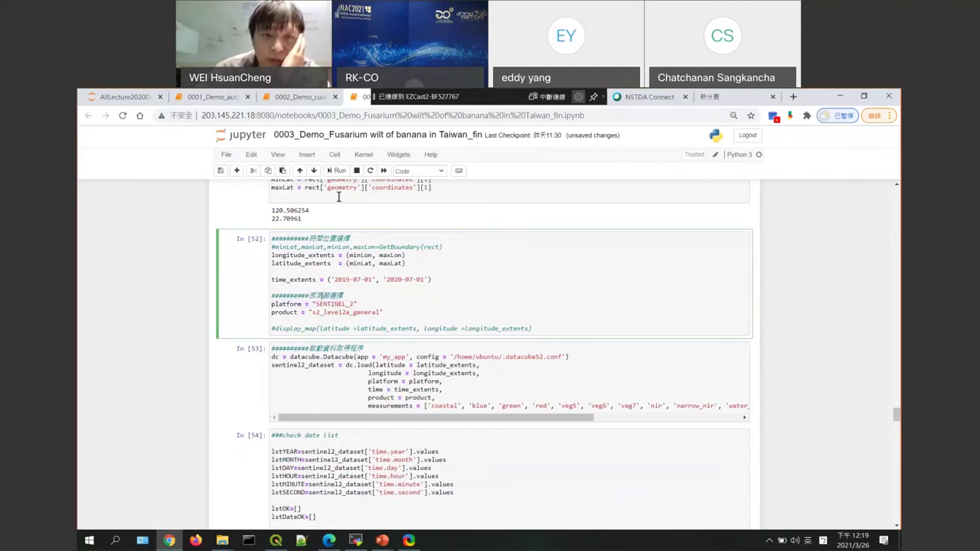
pyautogui.click(337, 171)
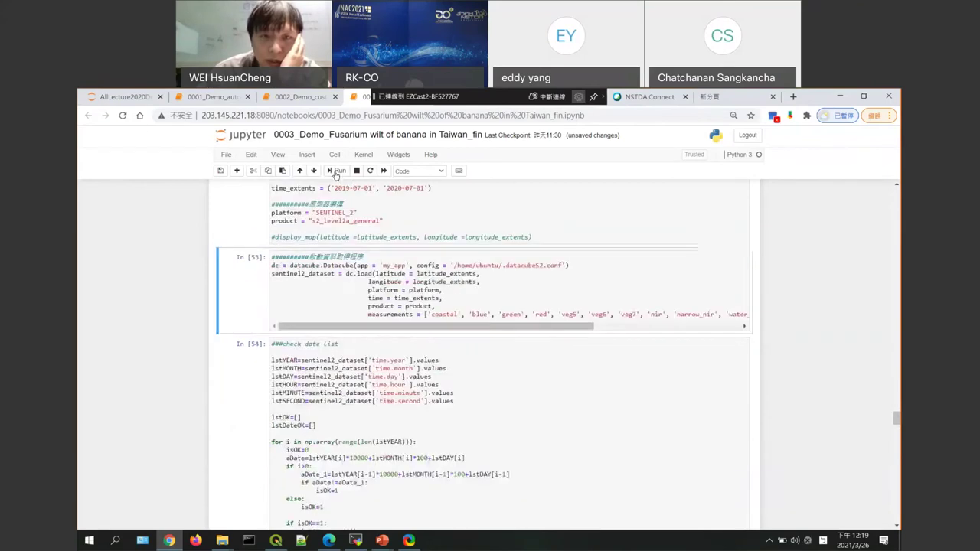
pyautogui.click(335, 172)
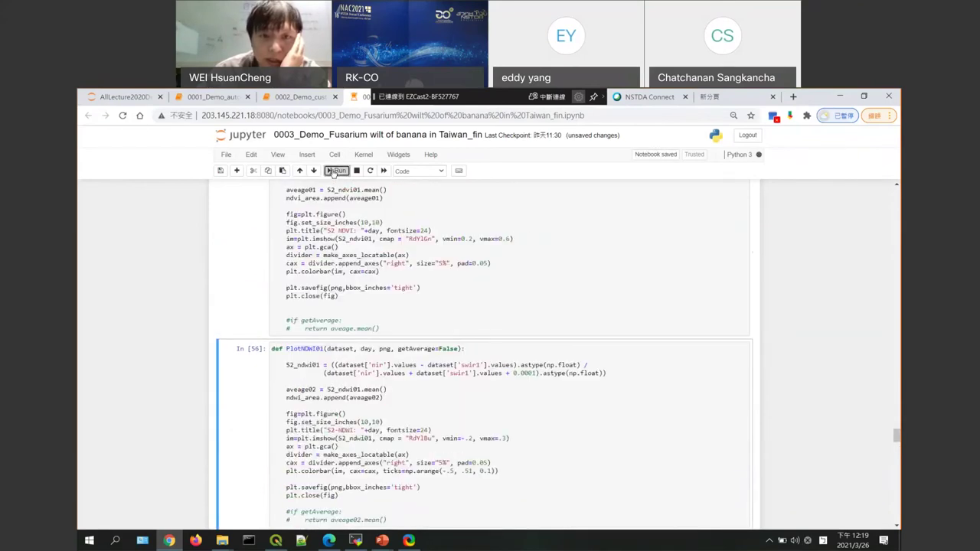
pyautogui.click(334, 171)
# - Examine the PlotNDVI01 and PlotNDWI01 definitions and the loop cell that applies thresholdPercent=90
pyautogui.scroll(10, 395, 257)
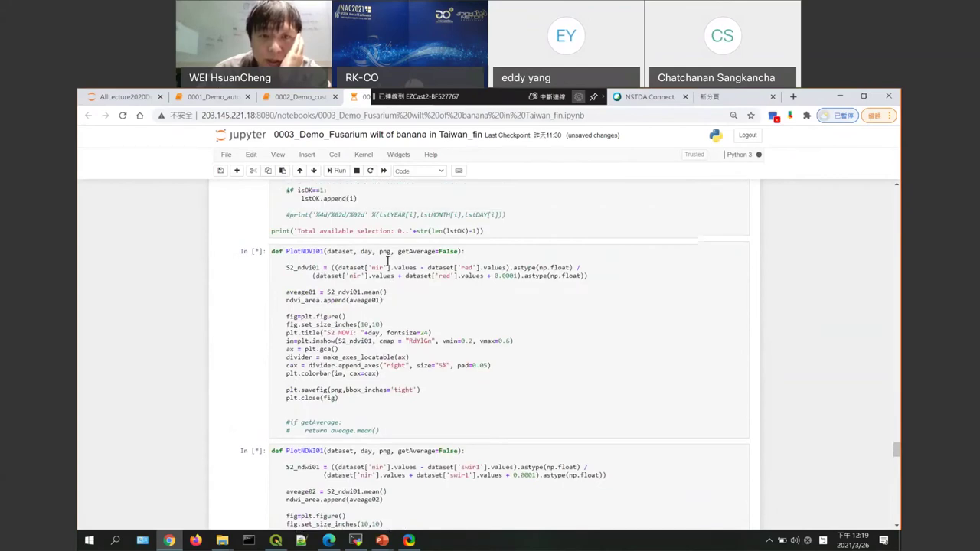
pyautogui.scroll(-3, 388, 261)
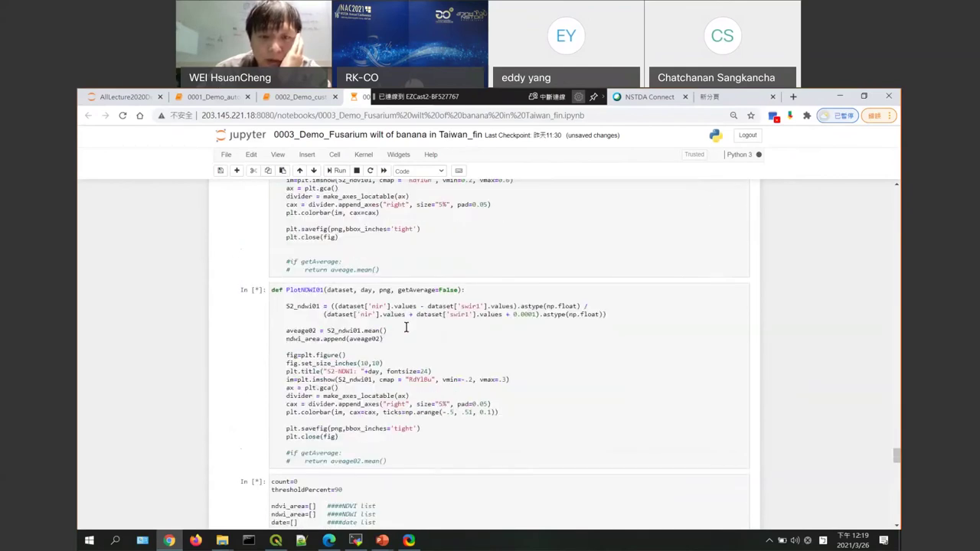
pyautogui.scroll(-3, 406, 327)
pyautogui.scroll(-2, 429, 288)
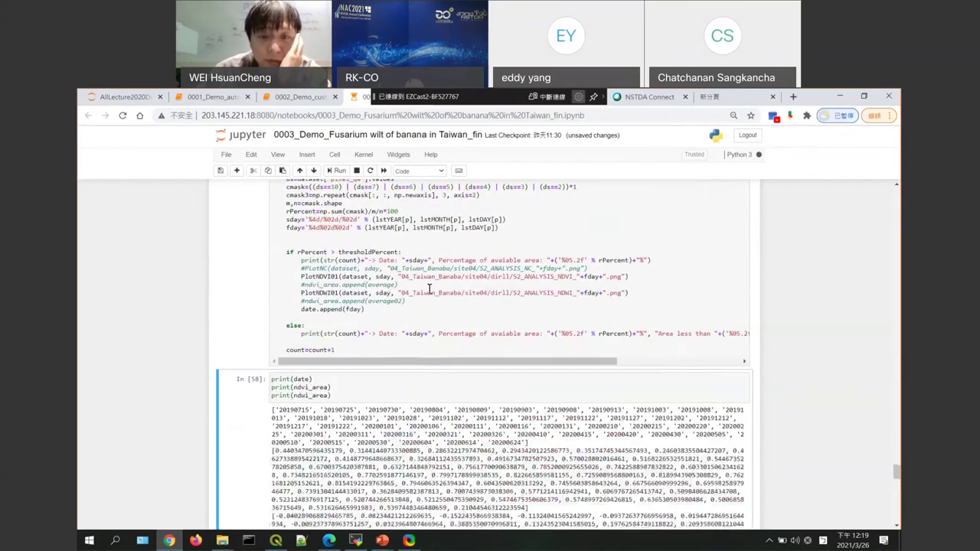
pyautogui.scroll(-1, 430, 289)
pyautogui.scroll(5, 431, 289)
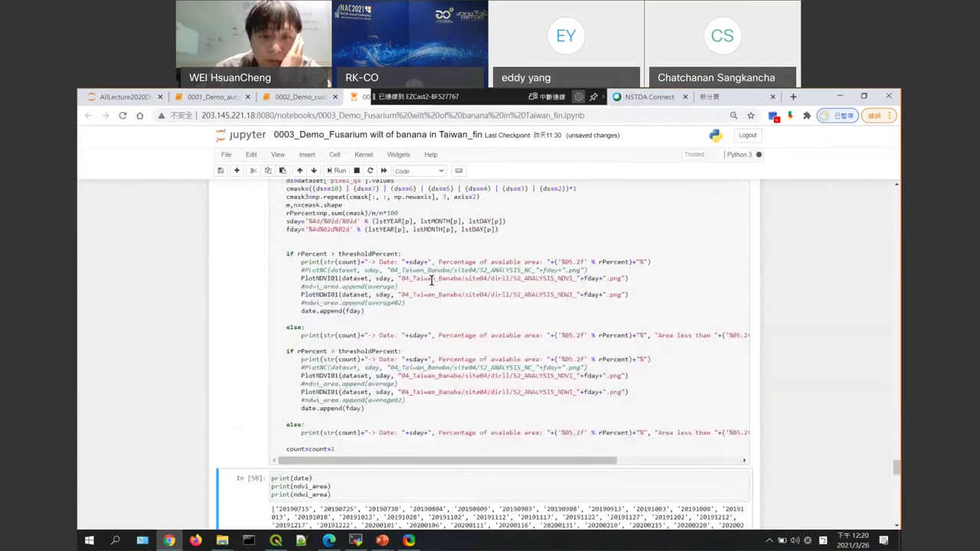
pyautogui.scroll(-1, 433, 279)
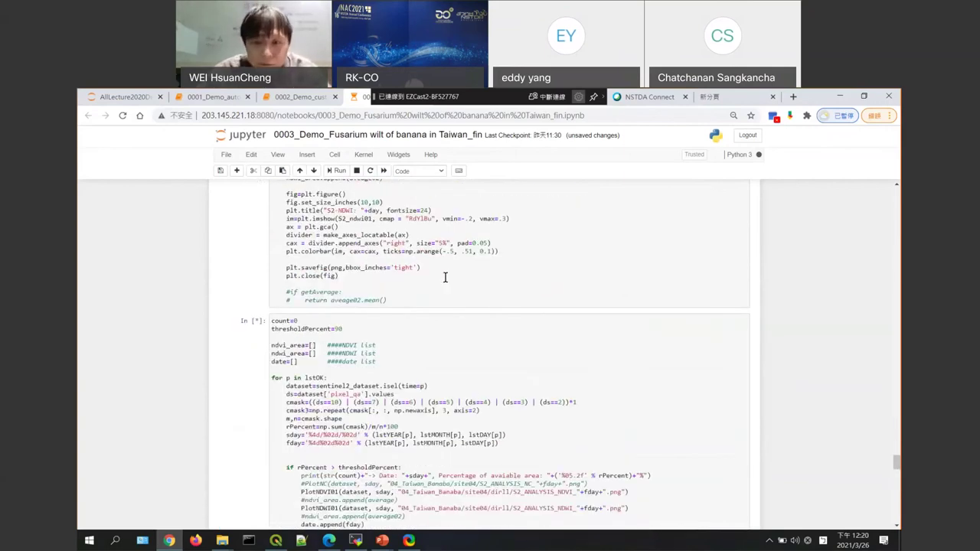
pyautogui.scroll(-2, 467, 265)
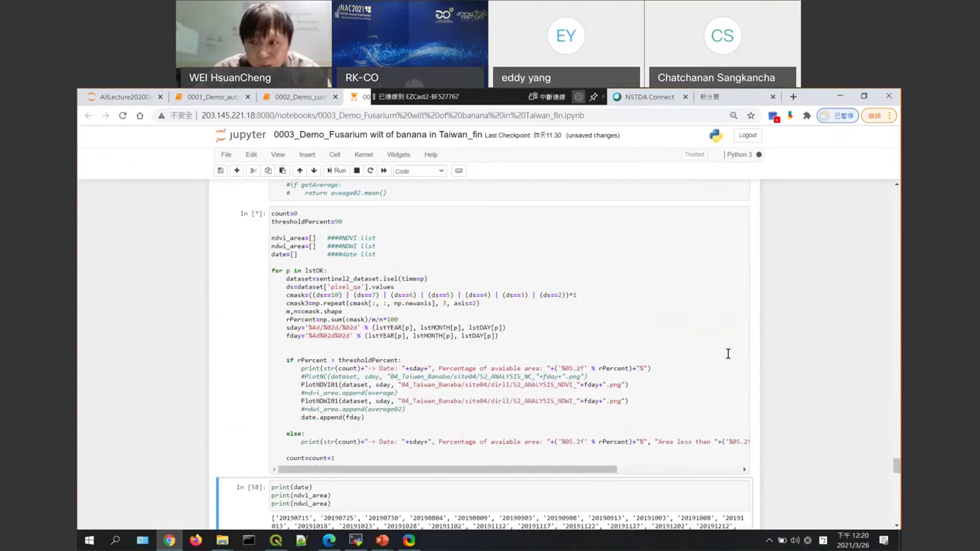
# - Review the marker coordinates, time and sensor selection, data-loading cell and date-list cell
pyautogui.scroll(1, 822, 378)
pyautogui.scroll(5, 822, 373)
pyautogui.scroll(5, 822, 373)
pyautogui.scroll(3, 822, 373)
pyautogui.scroll(2, 822, 372)
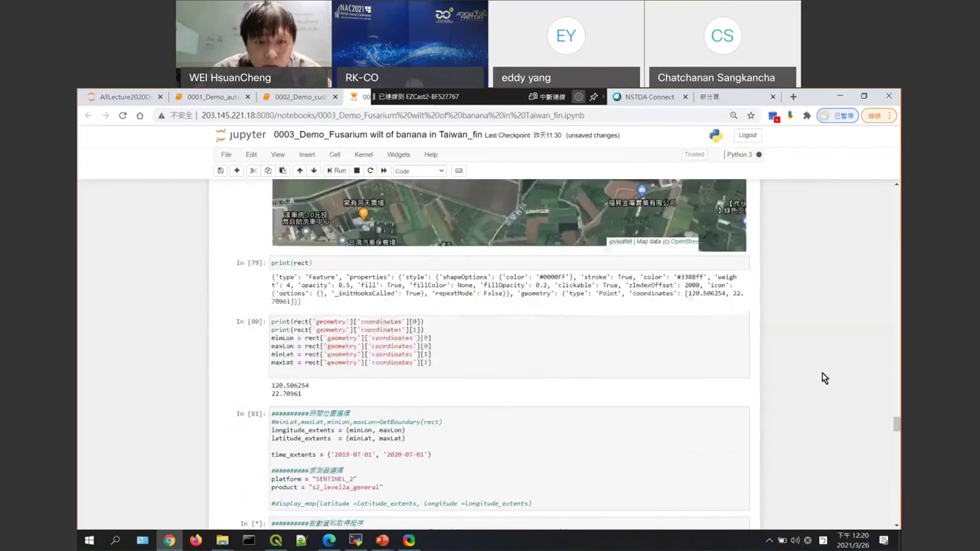
pyautogui.scroll(-4, 824, 377)
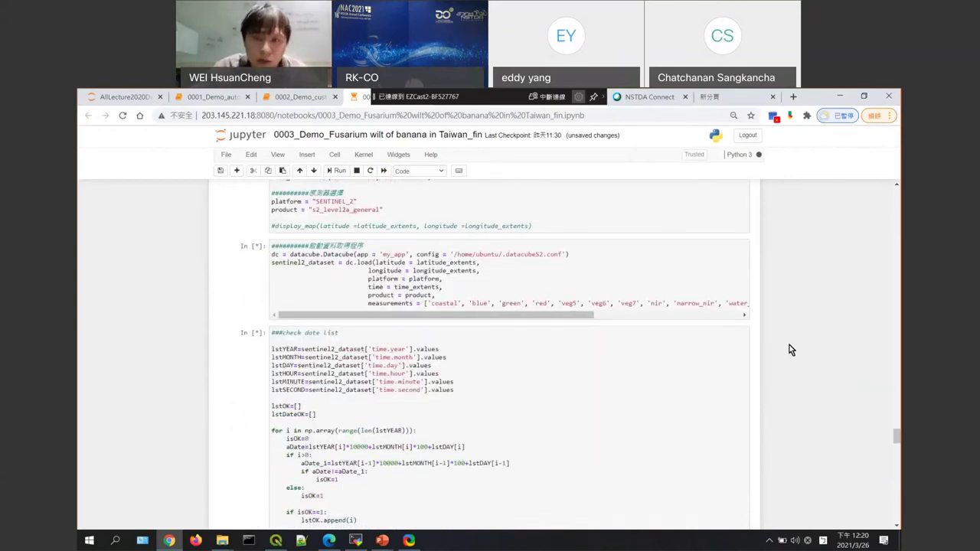
pyautogui.scroll(3, 787, 342)
pyautogui.scroll(-3, 787, 344)
pyautogui.scroll(-5, 787, 346)
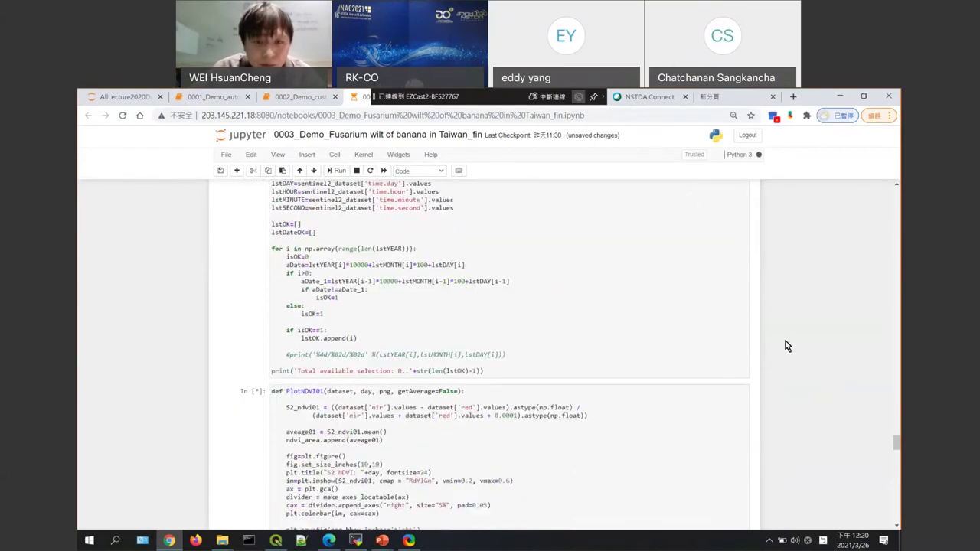
# - Check the loop's available-area percentages per date and the printed date, ndvi_area and ndwi_area lists
pyautogui.scroll(-11, 787, 346)
pyautogui.scroll(4, 787, 346)
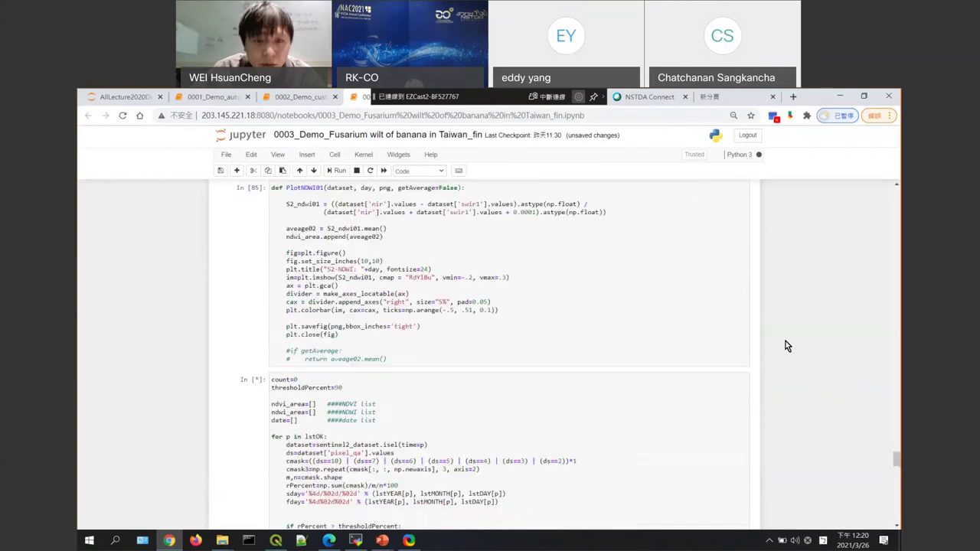
pyautogui.scroll(-6, 787, 346)
pyautogui.scroll(-7, 787, 346)
pyautogui.scroll(-2, 783, 349)
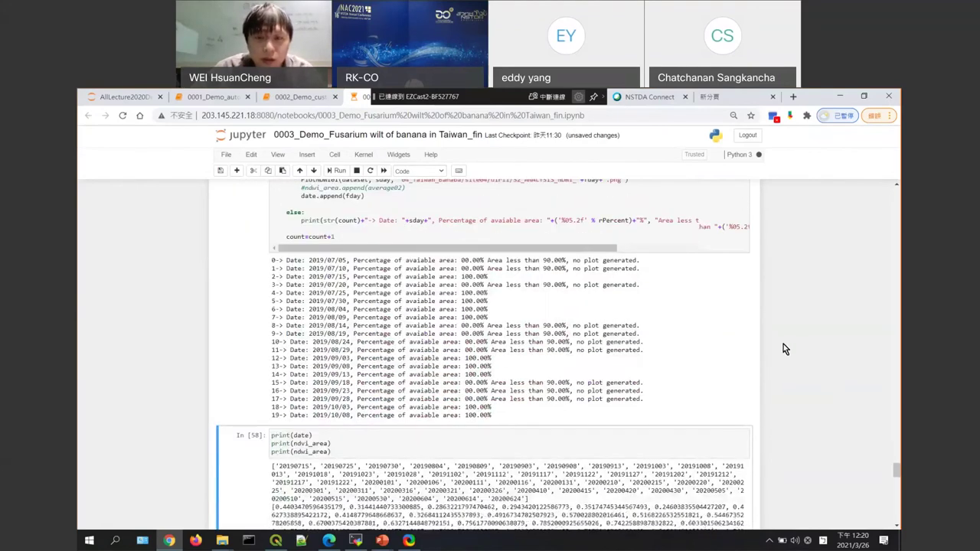
pyautogui.scroll(-3, 781, 346)
pyautogui.scroll(-2, 742, 321)
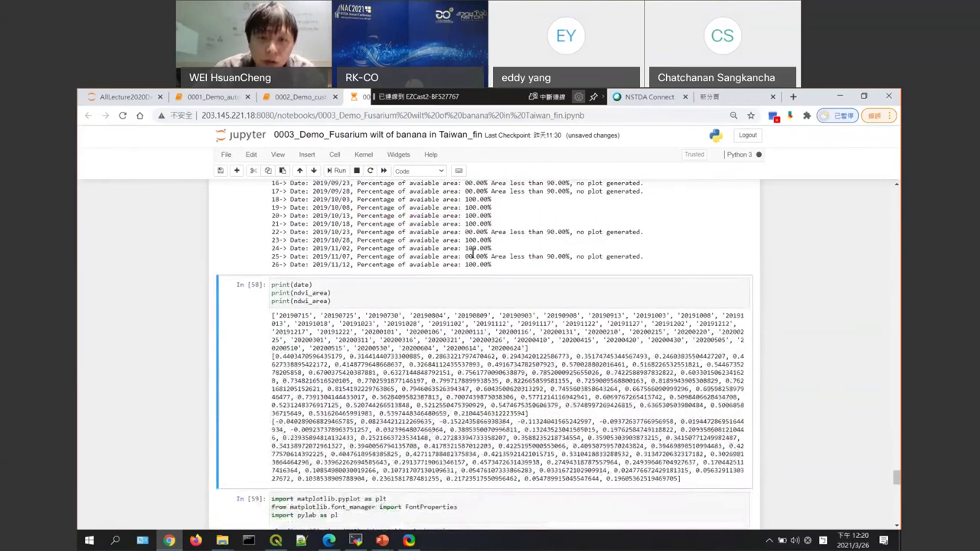
pyautogui.scroll(-1, 317, 258)
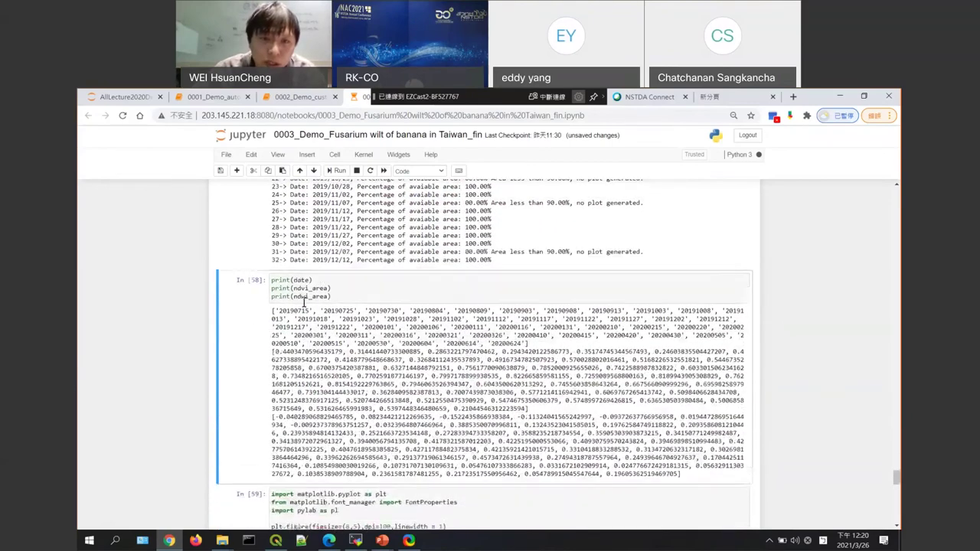
# - Follow the per-date loop output to its end and run the cell printing the date, ndvi_area and ndwi_area lists
pyautogui.scroll(-3, 314, 295)
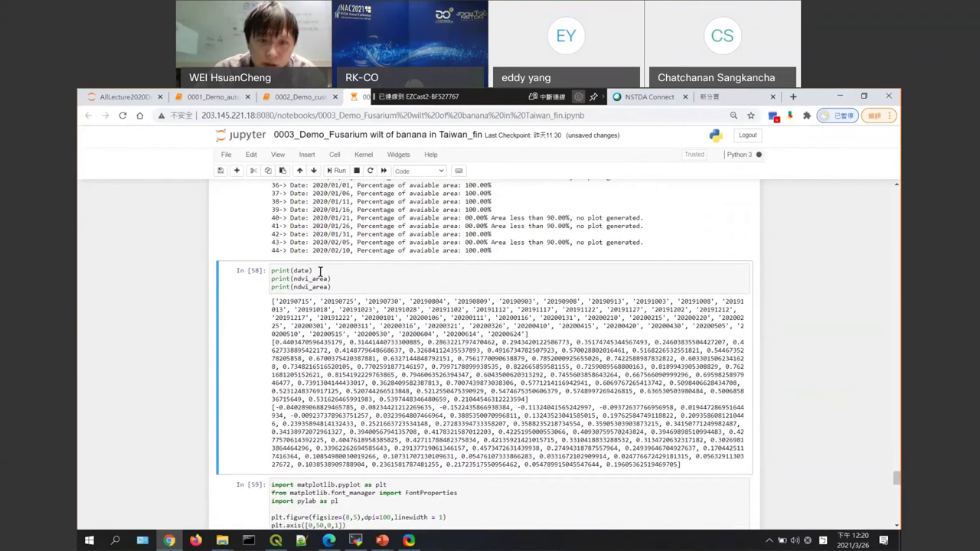
pyautogui.scroll(-1, 329, 298)
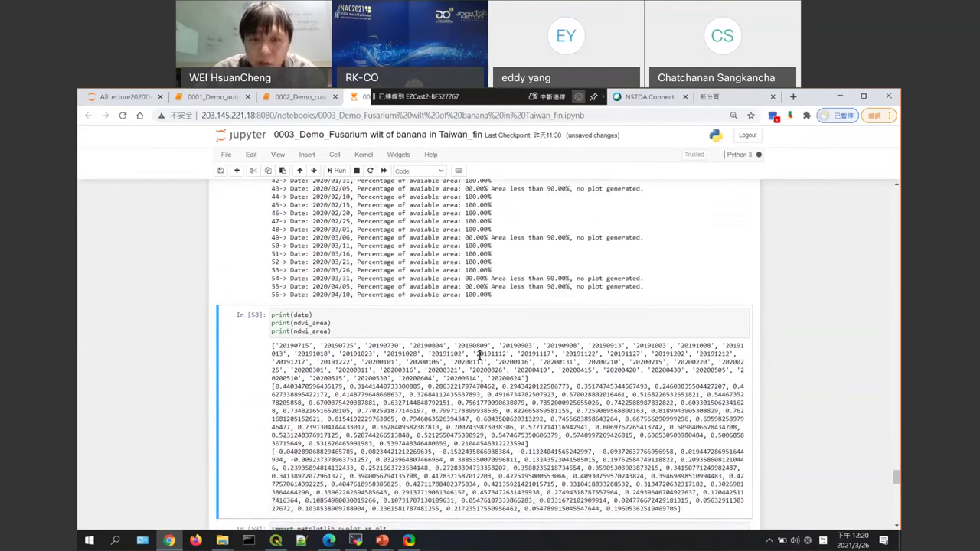
pyautogui.scroll(-1, 480, 353)
pyautogui.scroll(-1, 525, 310)
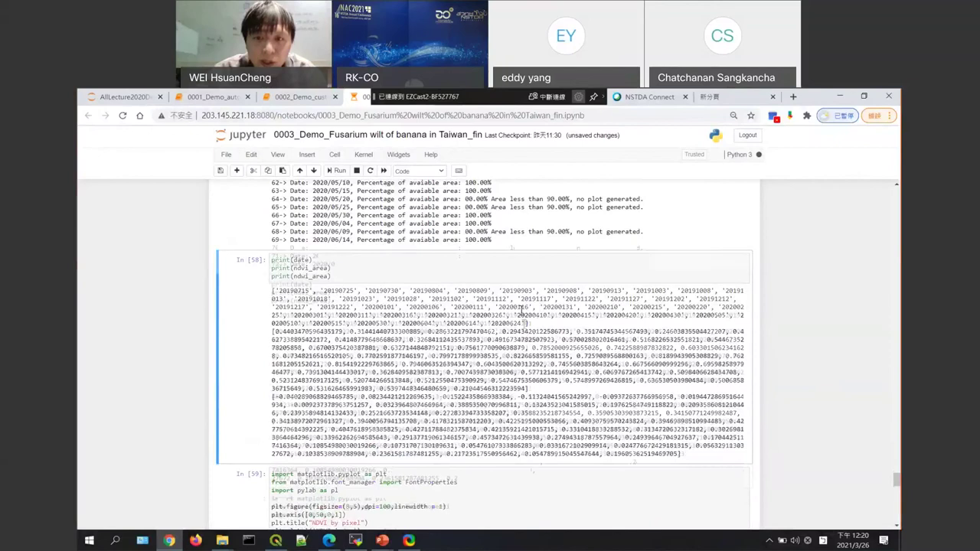
pyautogui.scroll(-1, 525, 306)
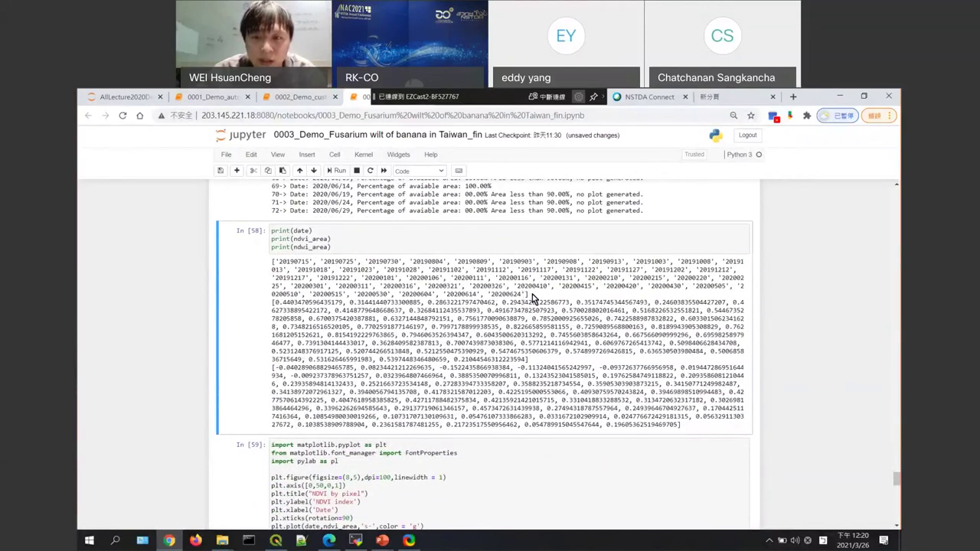
pyautogui.click(338, 171)
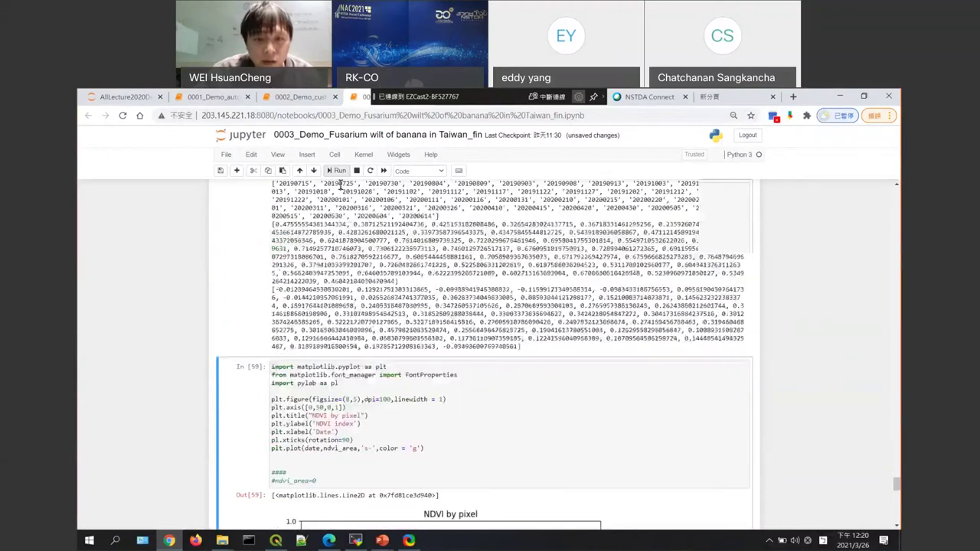
# - Run the "NDVI by pixel" and "NDWI by pixel" plot cells and inspect the resulting NDWI time-series chart
pyautogui.scroll(-2, 328, 210)
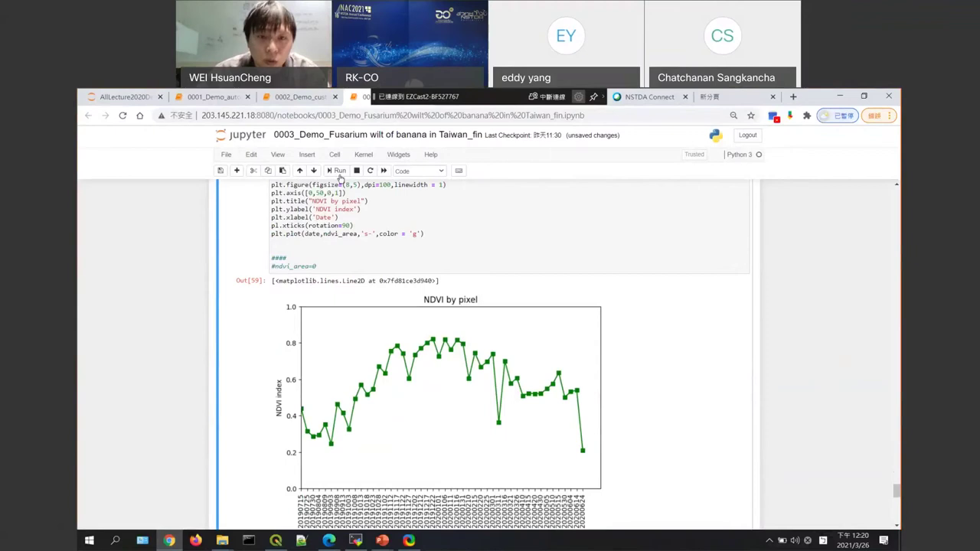
pyautogui.click(342, 171)
pyautogui.click(348, 170)
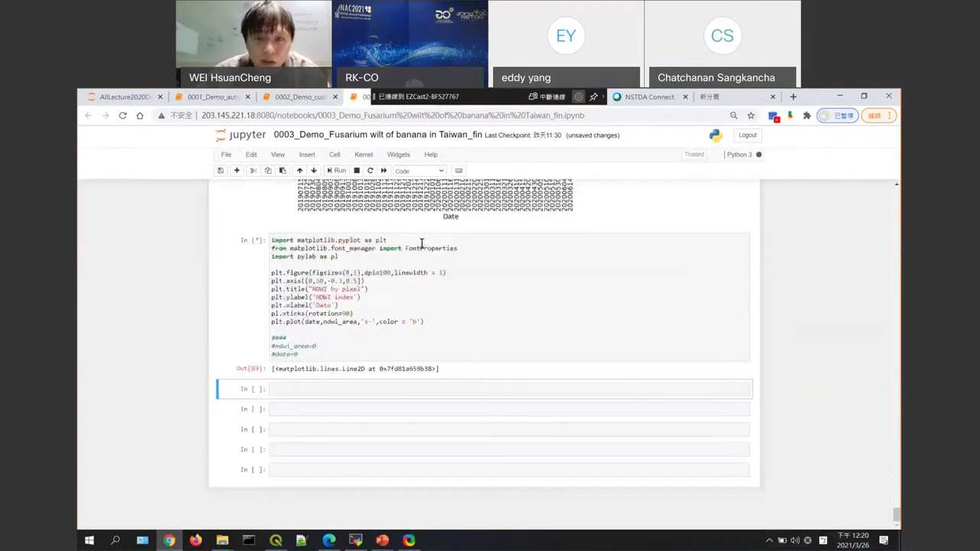
pyautogui.scroll(-2, 482, 258)
pyautogui.scroll(-1, 408, 325)
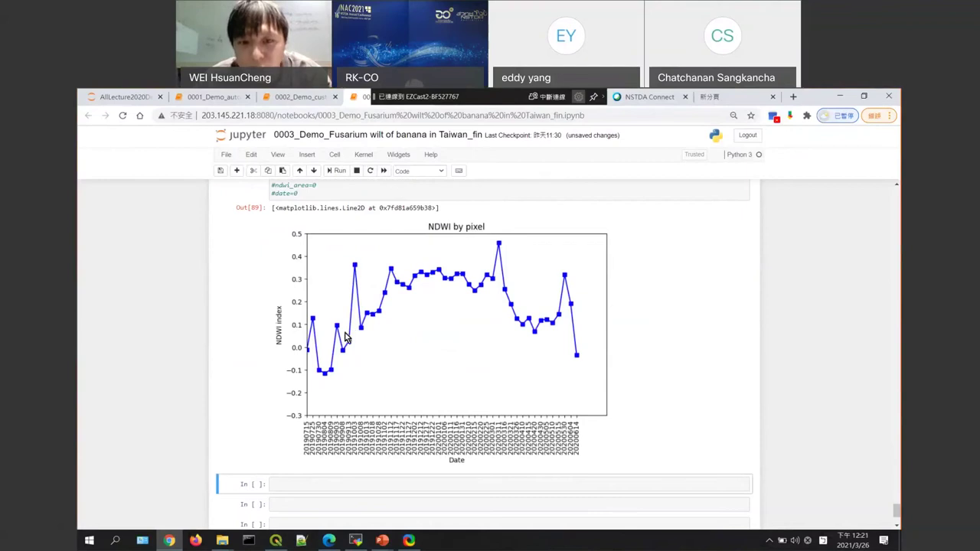
pyautogui.scroll(1, 550, 339)
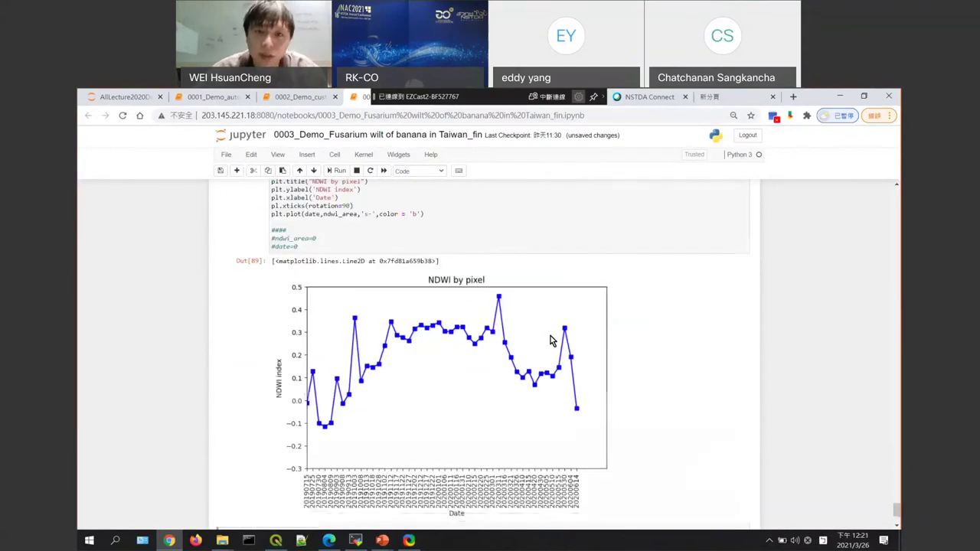
pyautogui.scroll(-2, 551, 339)
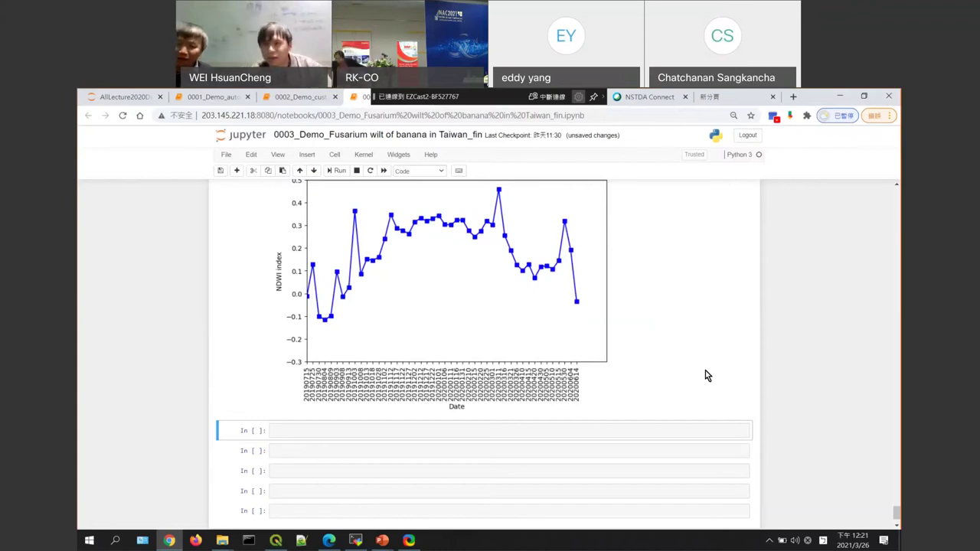
# - Minimize the browser and switch to the PowerPoint slide show of 04_Data Cube Live Demo and Practice_20210326.pptx
pyautogui.click(841, 97)
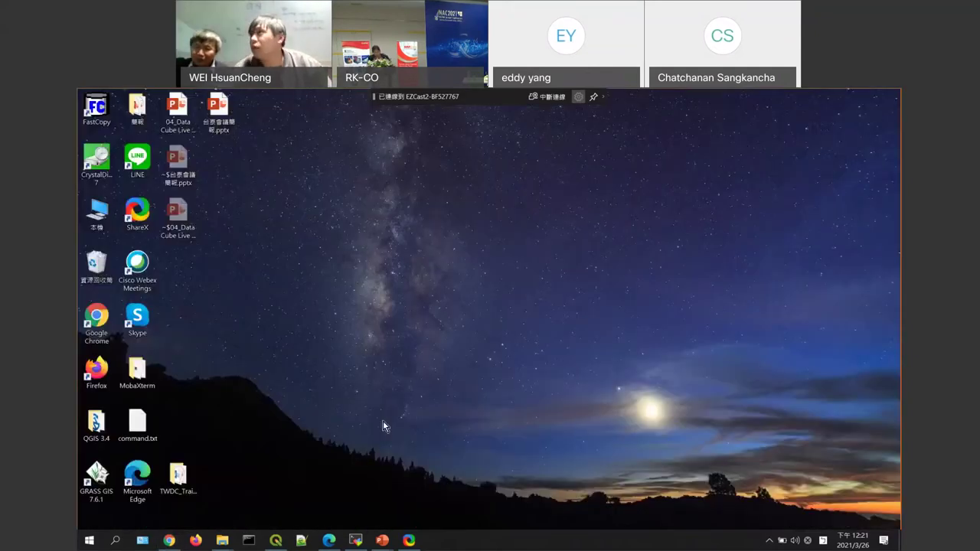
pyautogui.click(382, 540)
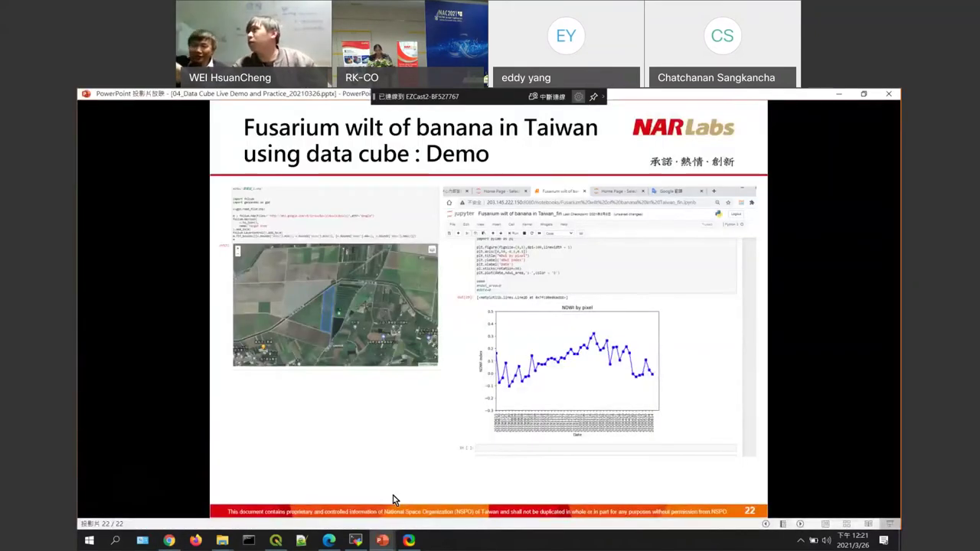